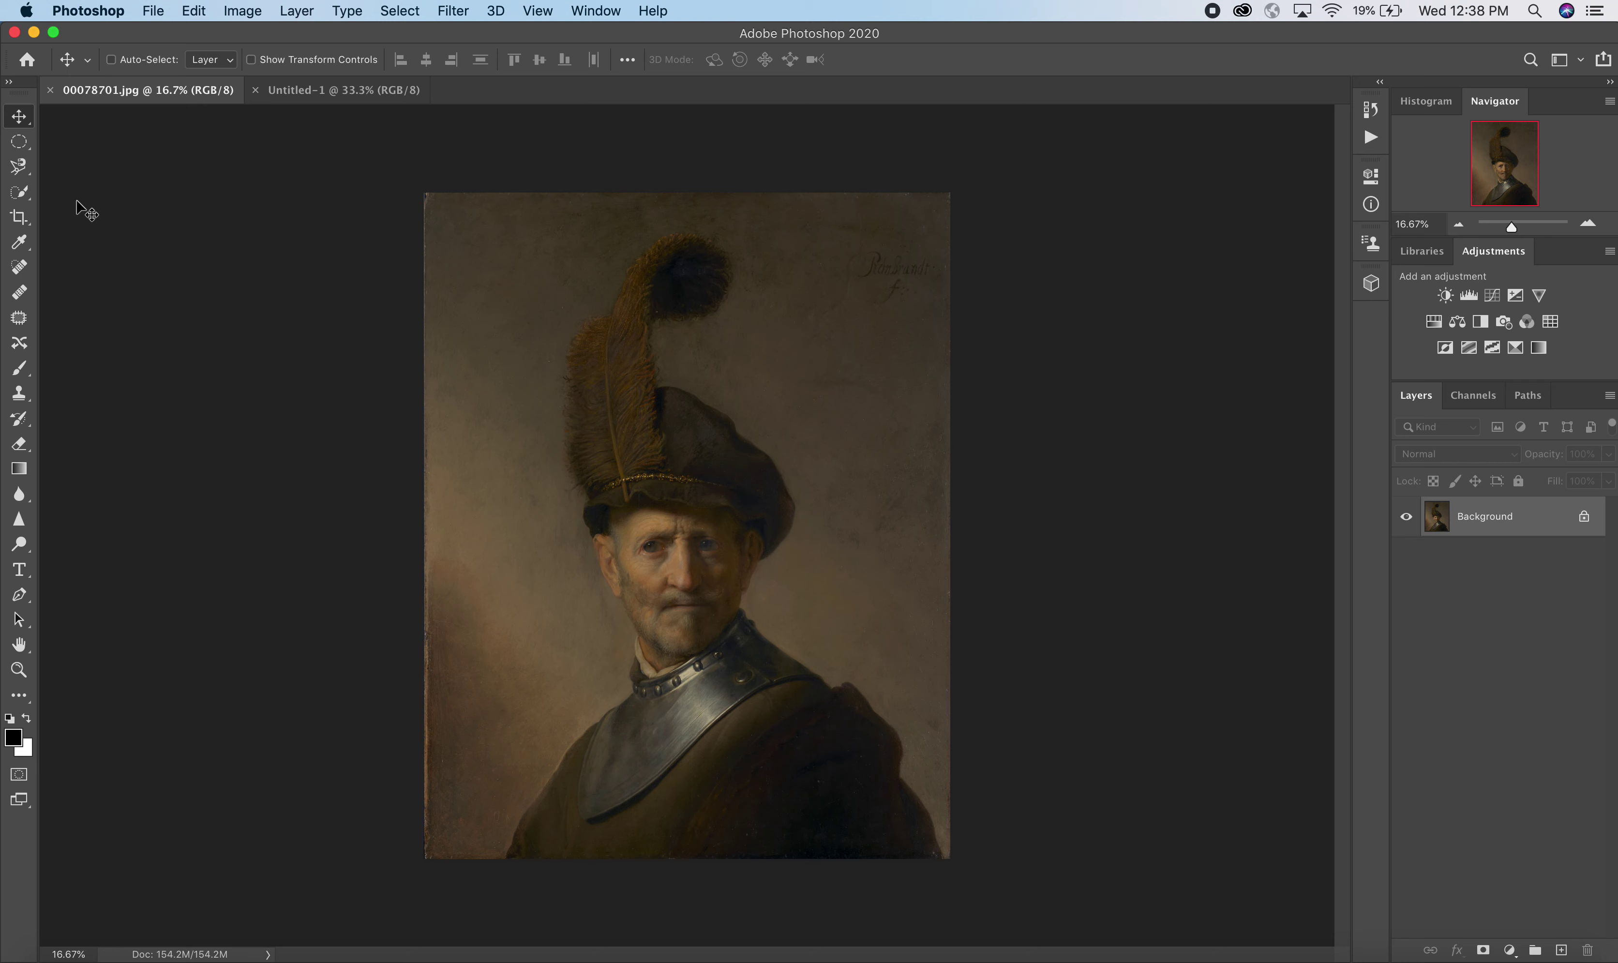
# Step: Open the toolbar flyout that holds the Quick Selection brushes
pyautogui.click(25, 196)
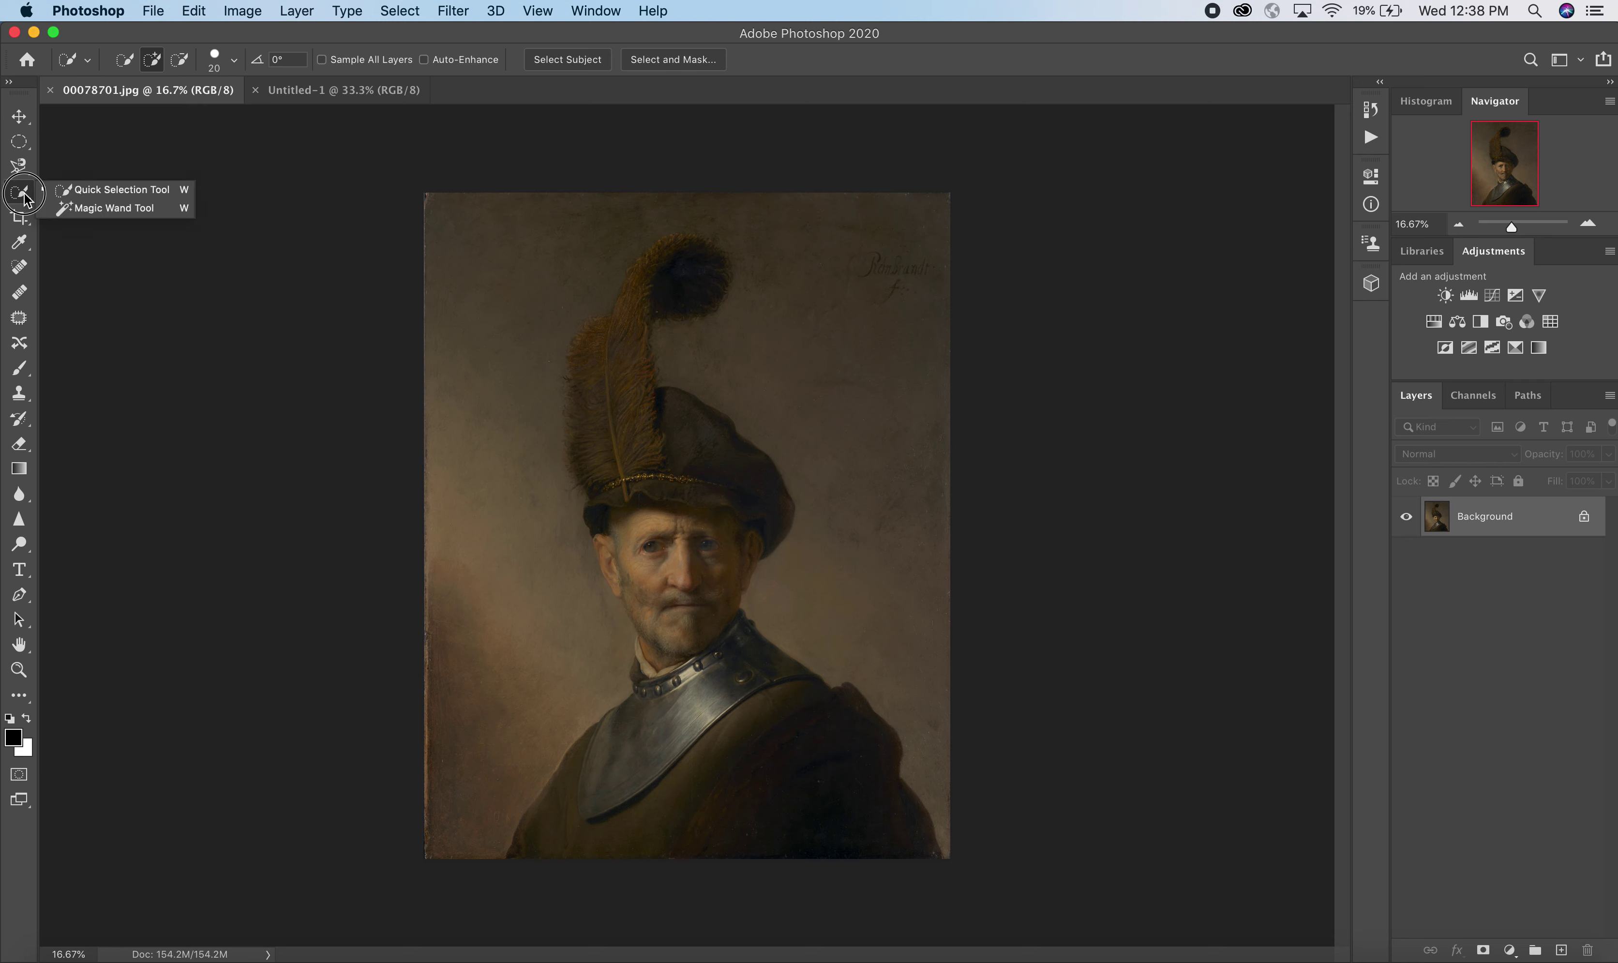
# Step: Choose the Quick Selection tool, set its brush to 500 px and show its size and hardness options
pyautogui.click(98, 195)
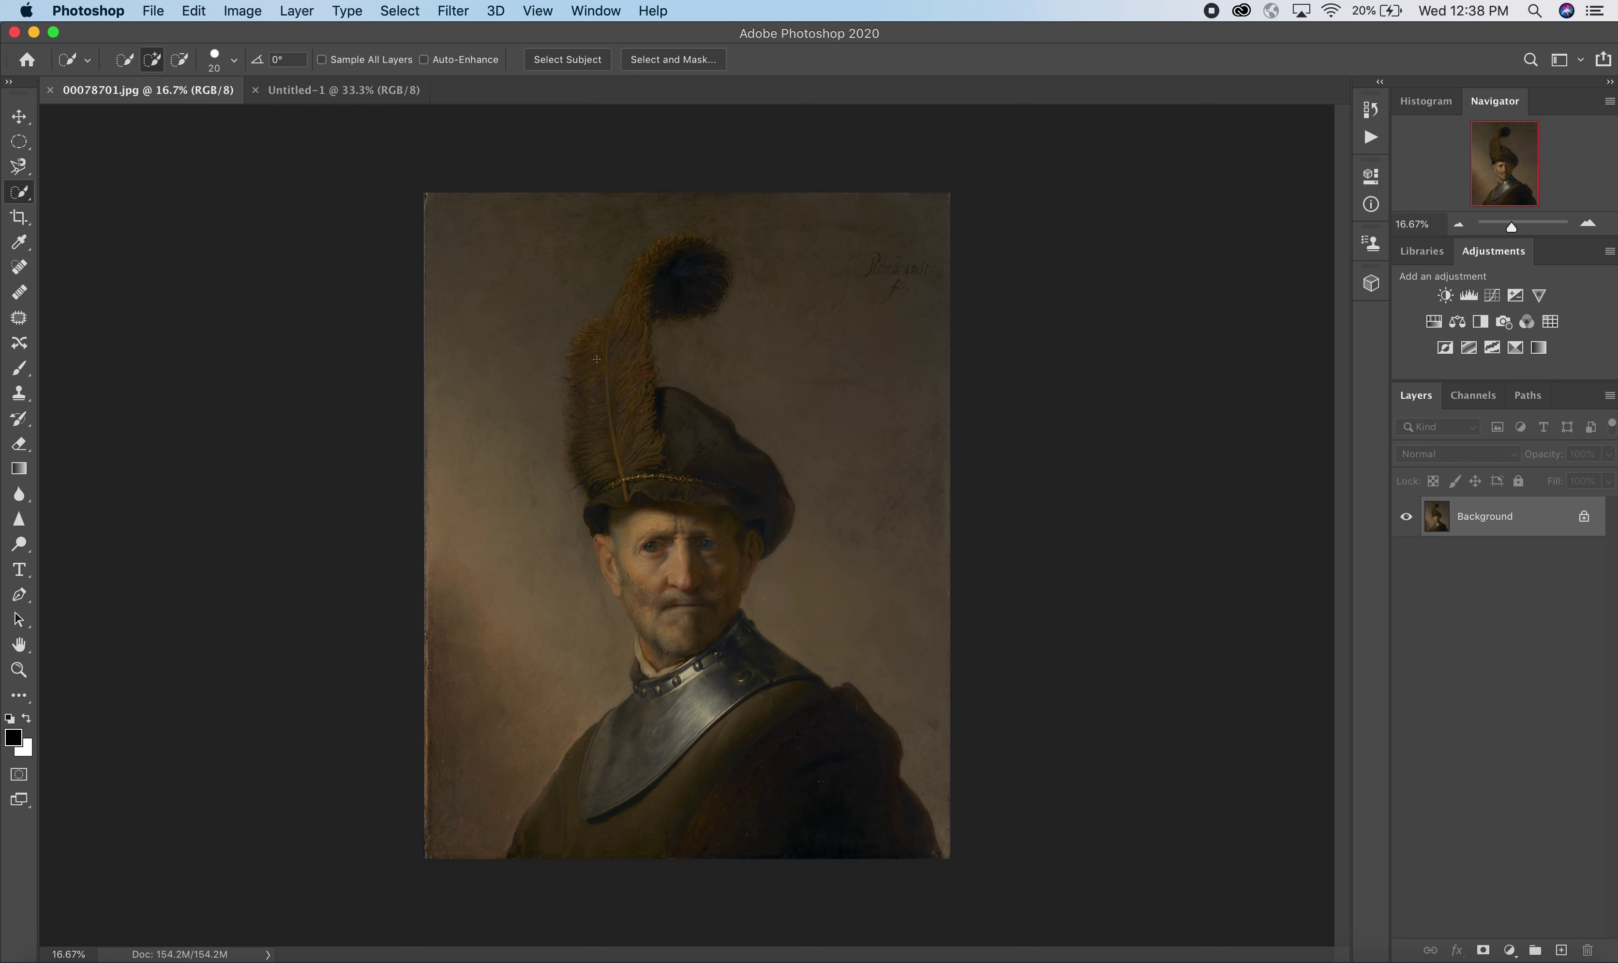
pyautogui.press(']')
pyautogui.press(']')
pyautogui.press(']')
pyautogui.press(']')
pyautogui.press(']')
pyautogui.press(']')
pyautogui.press(']')
pyautogui.press(']')
pyautogui.press(']')
pyautogui.press(']')
pyautogui.press(']')
pyautogui.press(']')
pyautogui.press(']')
pyautogui.press(']')
pyautogui.press(']')
pyautogui.press(']')
pyautogui.press(']')
pyautogui.press(']')
pyautogui.press(']')
pyautogui.press(']')
pyautogui.press(']')
pyautogui.press(']')
pyautogui.press(']')
pyautogui.press('[')
pyautogui.press('[')
pyautogui.press('[')
pyautogui.press('[')
pyautogui.press('[')
pyautogui.press('[')
pyautogui.press('[')
pyautogui.press('[')
pyautogui.press('[')
pyautogui.press('[')
pyautogui.press('[')
pyautogui.press('[')
pyautogui.press(']')
pyautogui.press(']')
pyautogui.press(']')
pyautogui.click(235, 61)
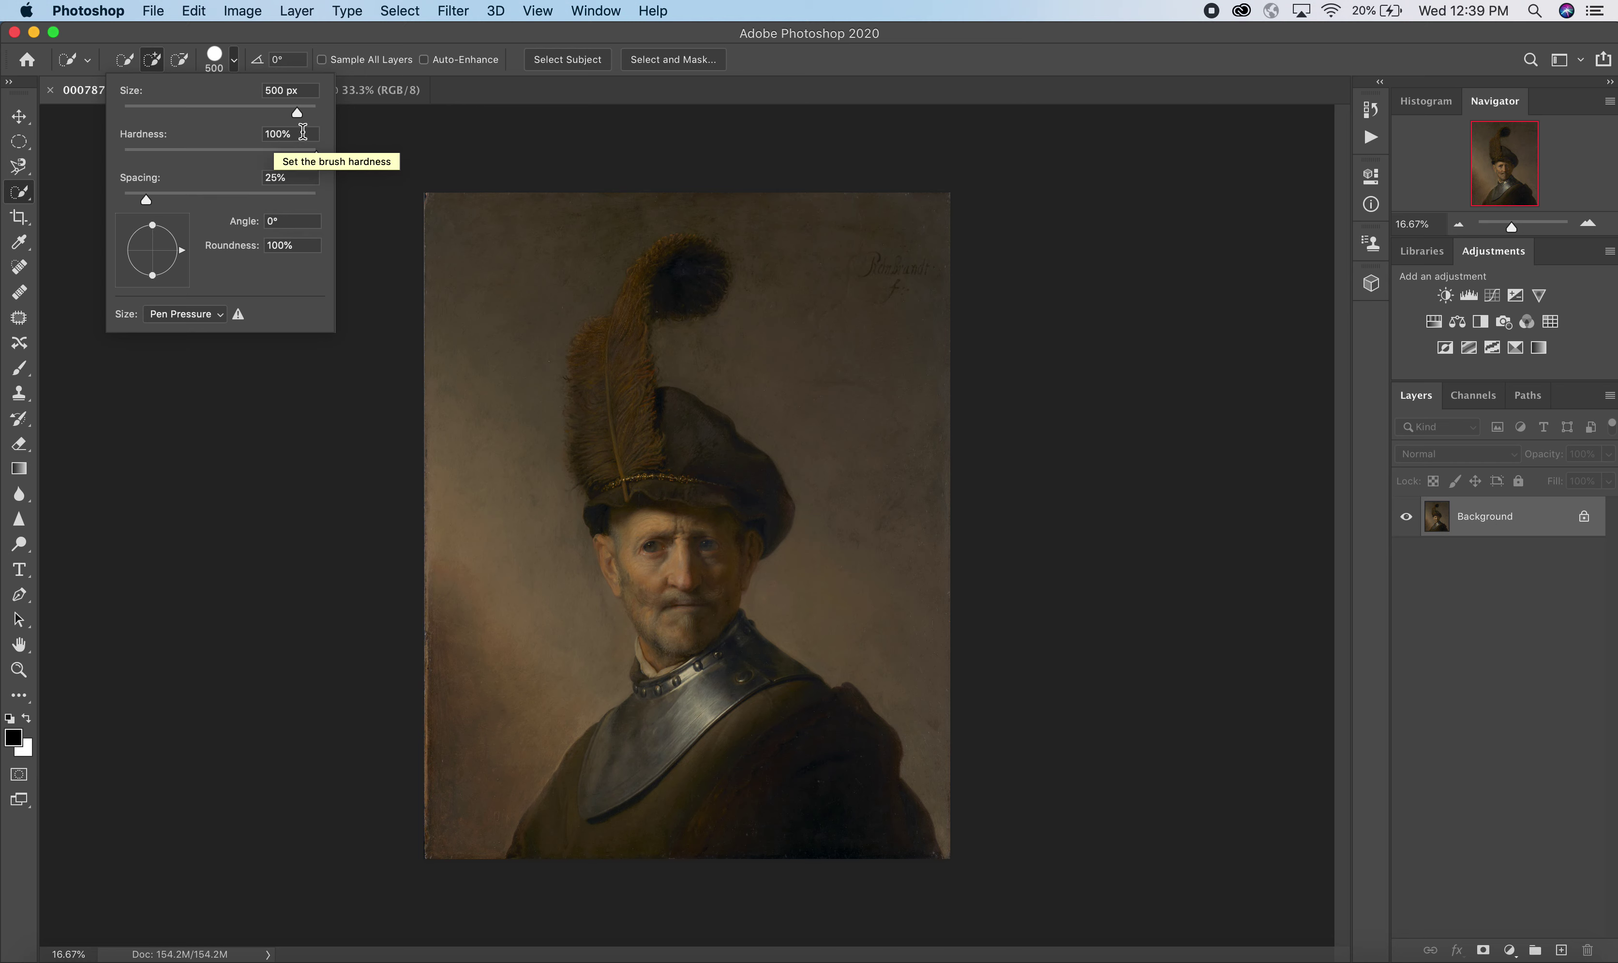
# Step: Lower the Quick Selection brush hardness for a softer edge
pyautogui.click(316, 158)
pyautogui.moveTo(318, 161); pyautogui.dragTo(225, 172)
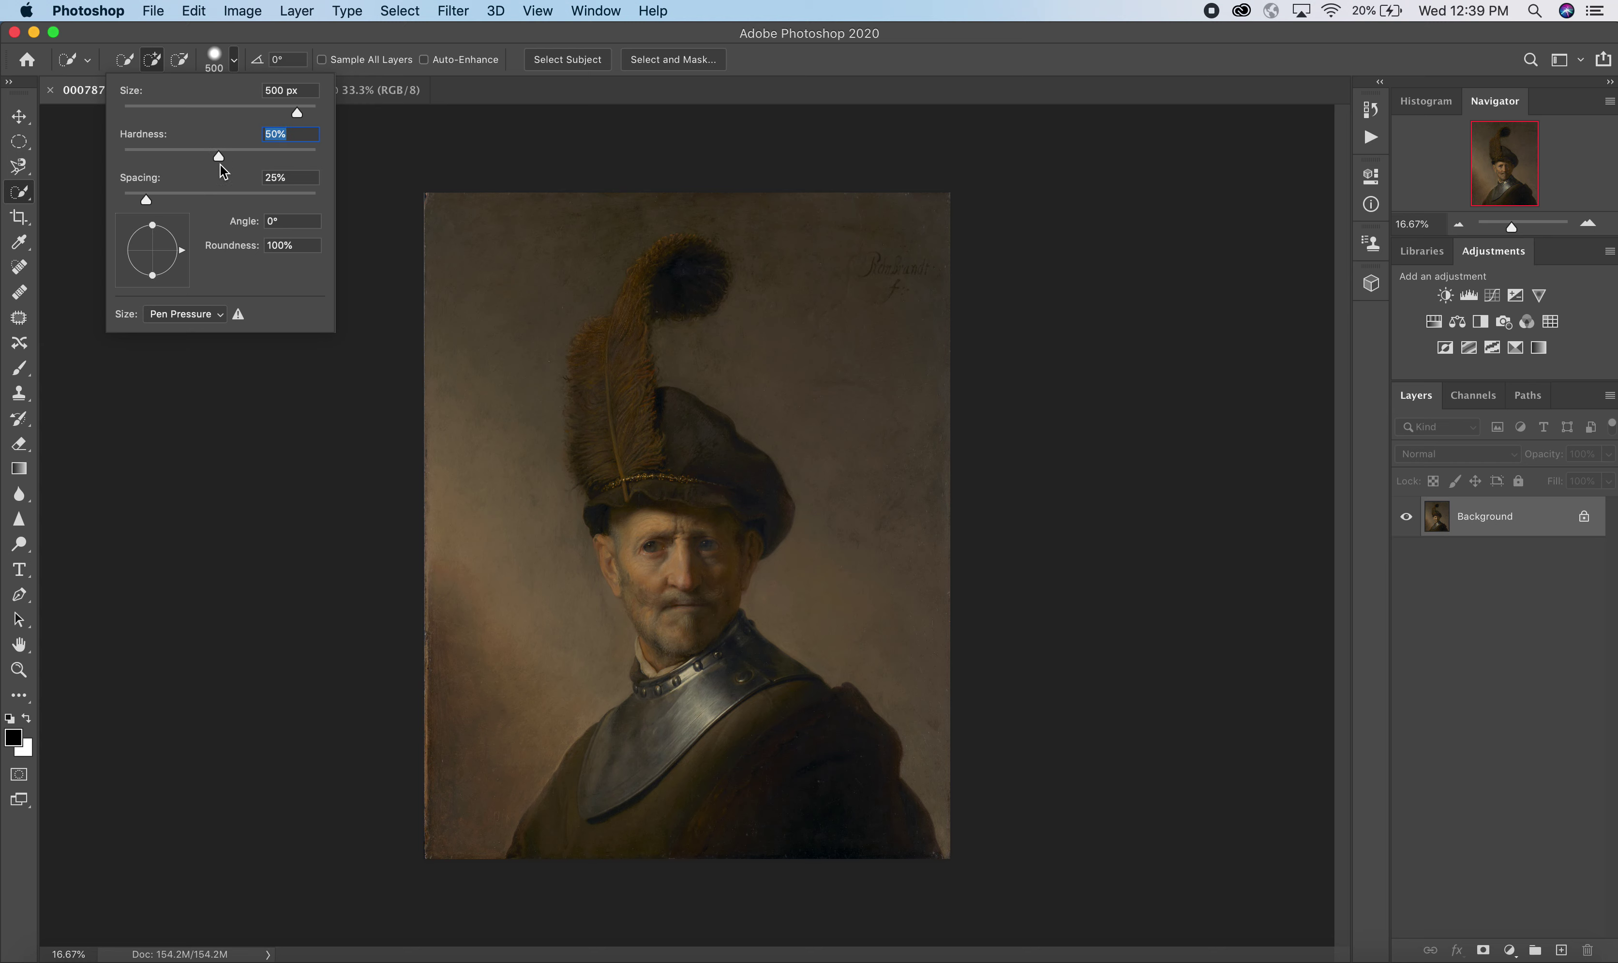
pyautogui.click(233, 63)
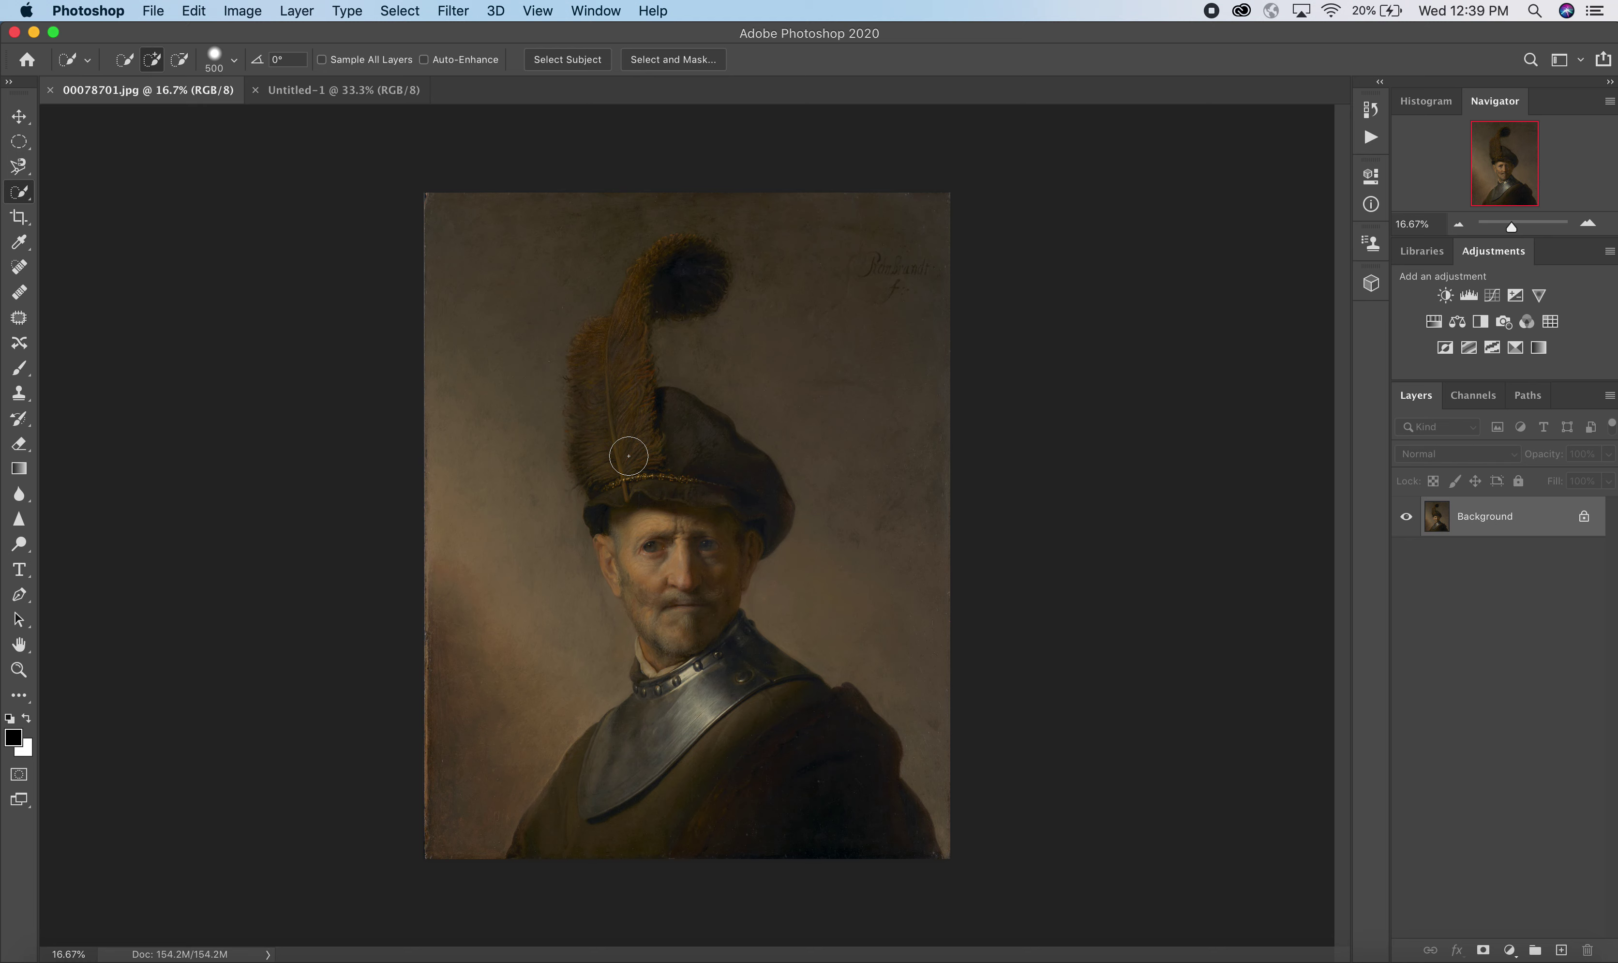
# Step: Resize the brush to 400 px and select the feather plume on the hat
pyautogui.press('[')
pyautogui.press('[')
pyautogui.press('[')
pyautogui.press('[')
pyautogui.press('[')
pyautogui.press('[')
pyautogui.press(']')
pyautogui.press(']')
pyautogui.press(']')
pyautogui.press('[')
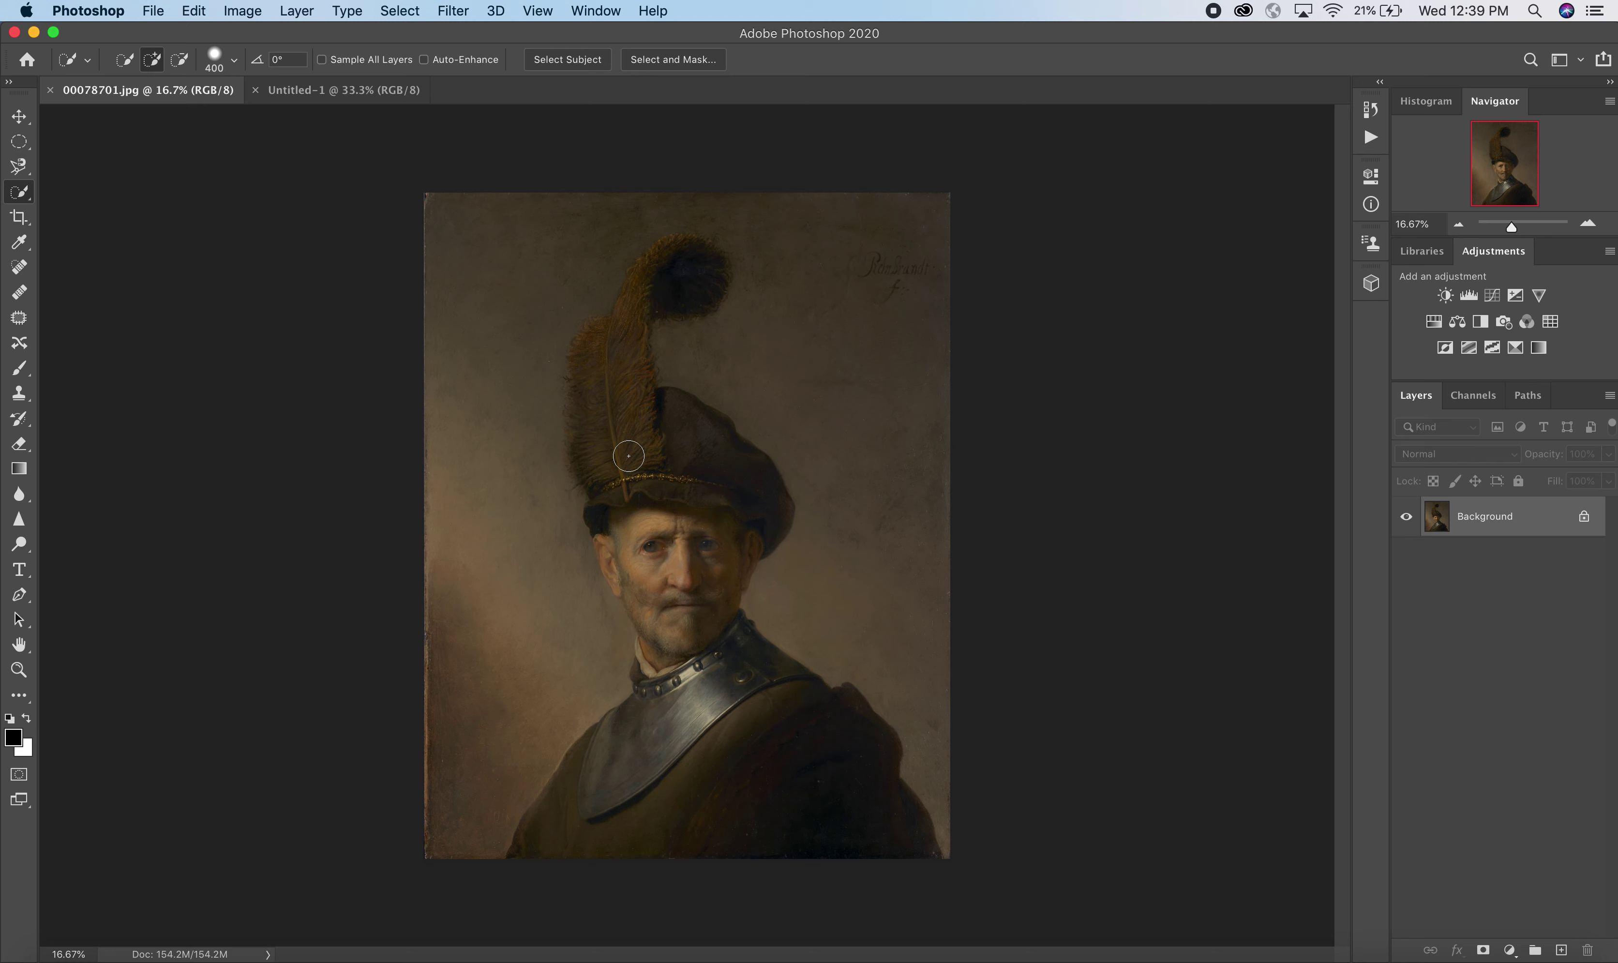
pyautogui.moveTo(686, 264)
pyautogui.mouseDown()
pyautogui.moveTo(623, 320)
pyautogui.moveTo(620, 434)
pyautogui.moveTo(611, 415)
pyautogui.moveTo(624, 470)
pyautogui.moveTo(668, 436)
pyautogui.moveTo(697, 466)
pyautogui.moveTo(657, 510)
pyautogui.moveTo(656, 553)
pyautogui.moveTo(734, 492)
pyautogui.moveTo(740, 527)
pyautogui.mouseUp()
# Step: Add the plume tip, face, neck and shoulder to the selection, then show the History panel
pyautogui.click(665, 258)
pyautogui.moveTo(666, 581); pyautogui.dragTo(676, 695)
pyautogui.click(752, 735)
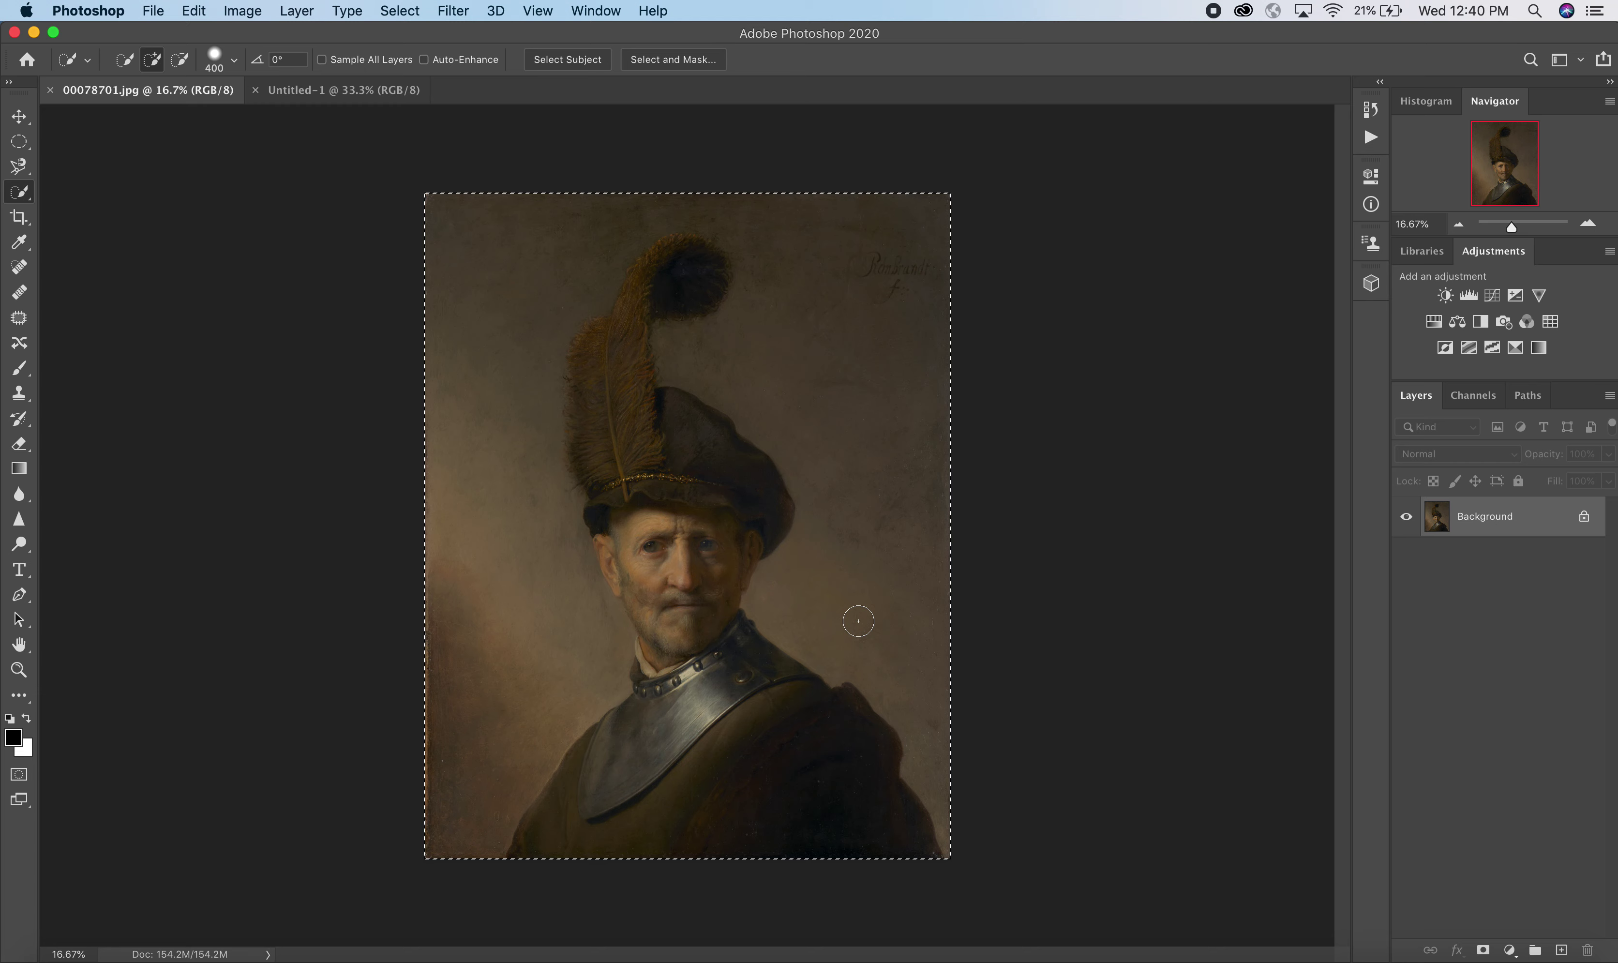
pyautogui.click(1369, 112)
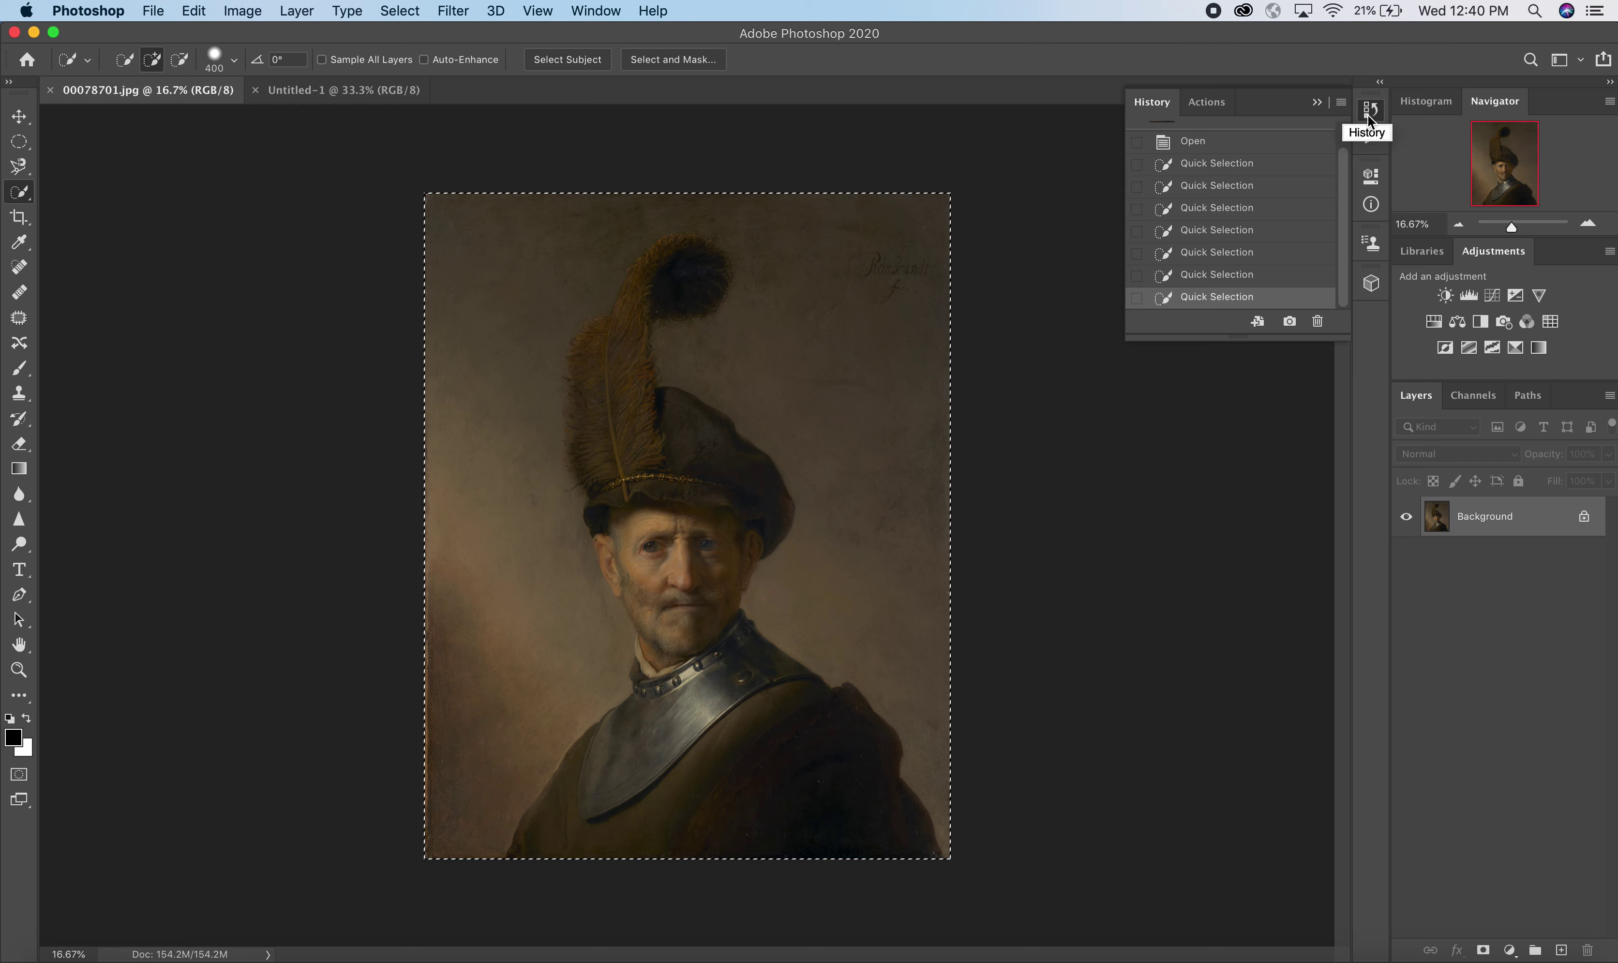
# Step: Revert to the figure-only state in History, add the gorget, shoulder and cloak, and undo each background spill
pyautogui.click(1197, 276)
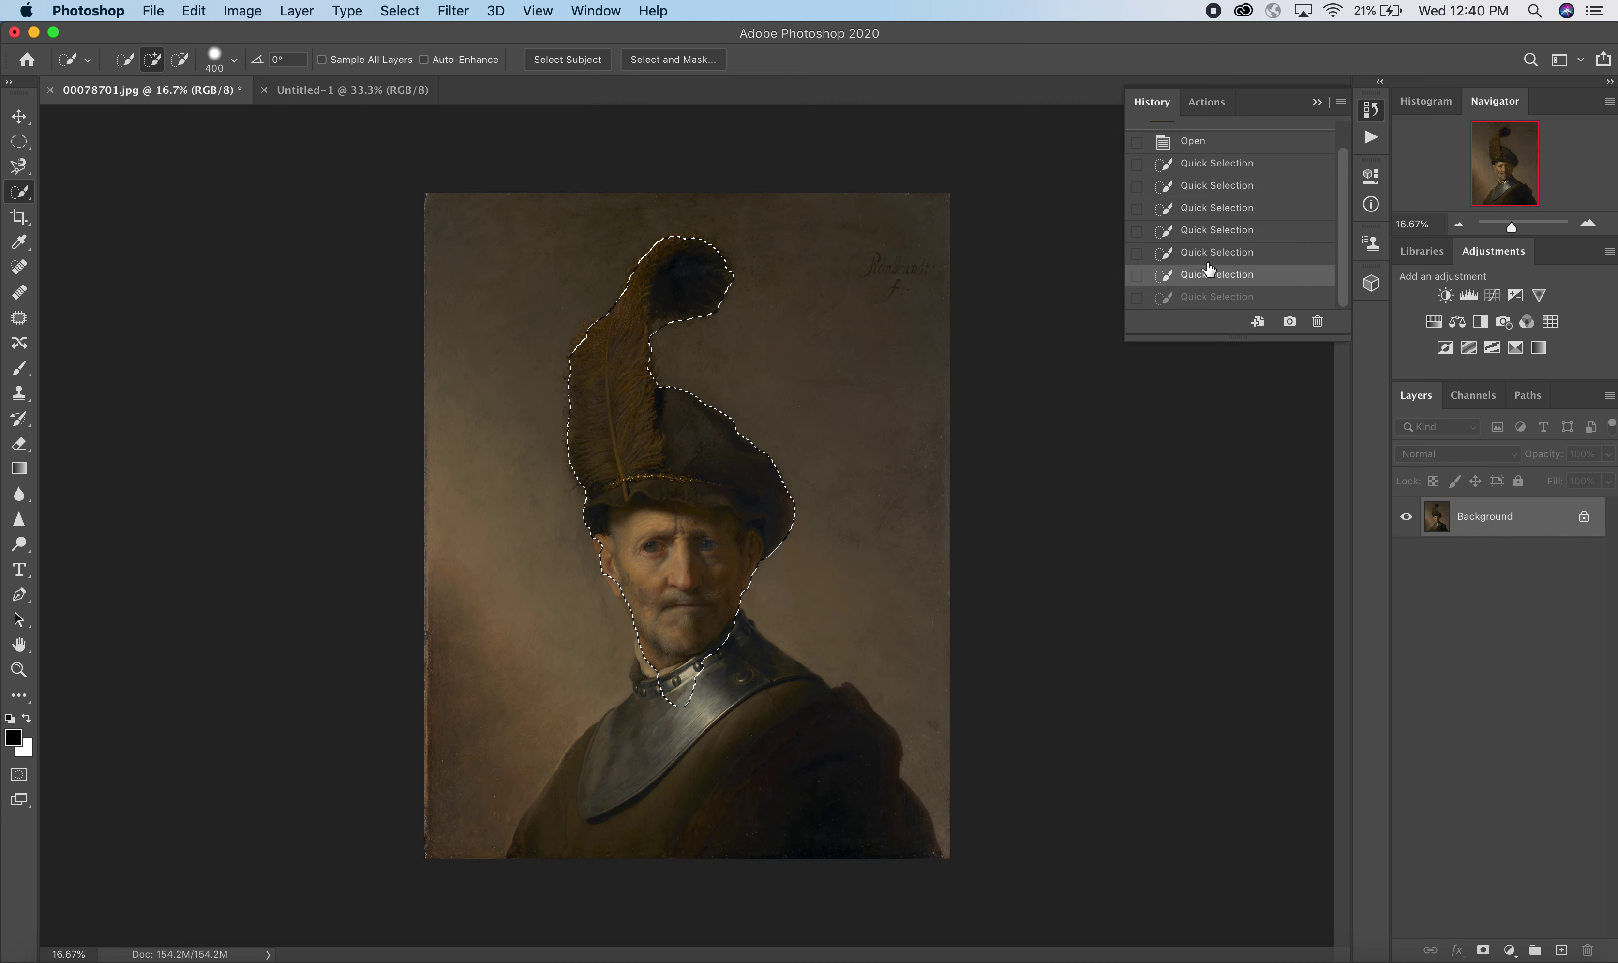
pyautogui.moveTo(685, 644)
pyautogui.mouseDown()
pyautogui.moveTo(648, 721)
pyautogui.moveTo(652, 686)
pyautogui.mouseUp()
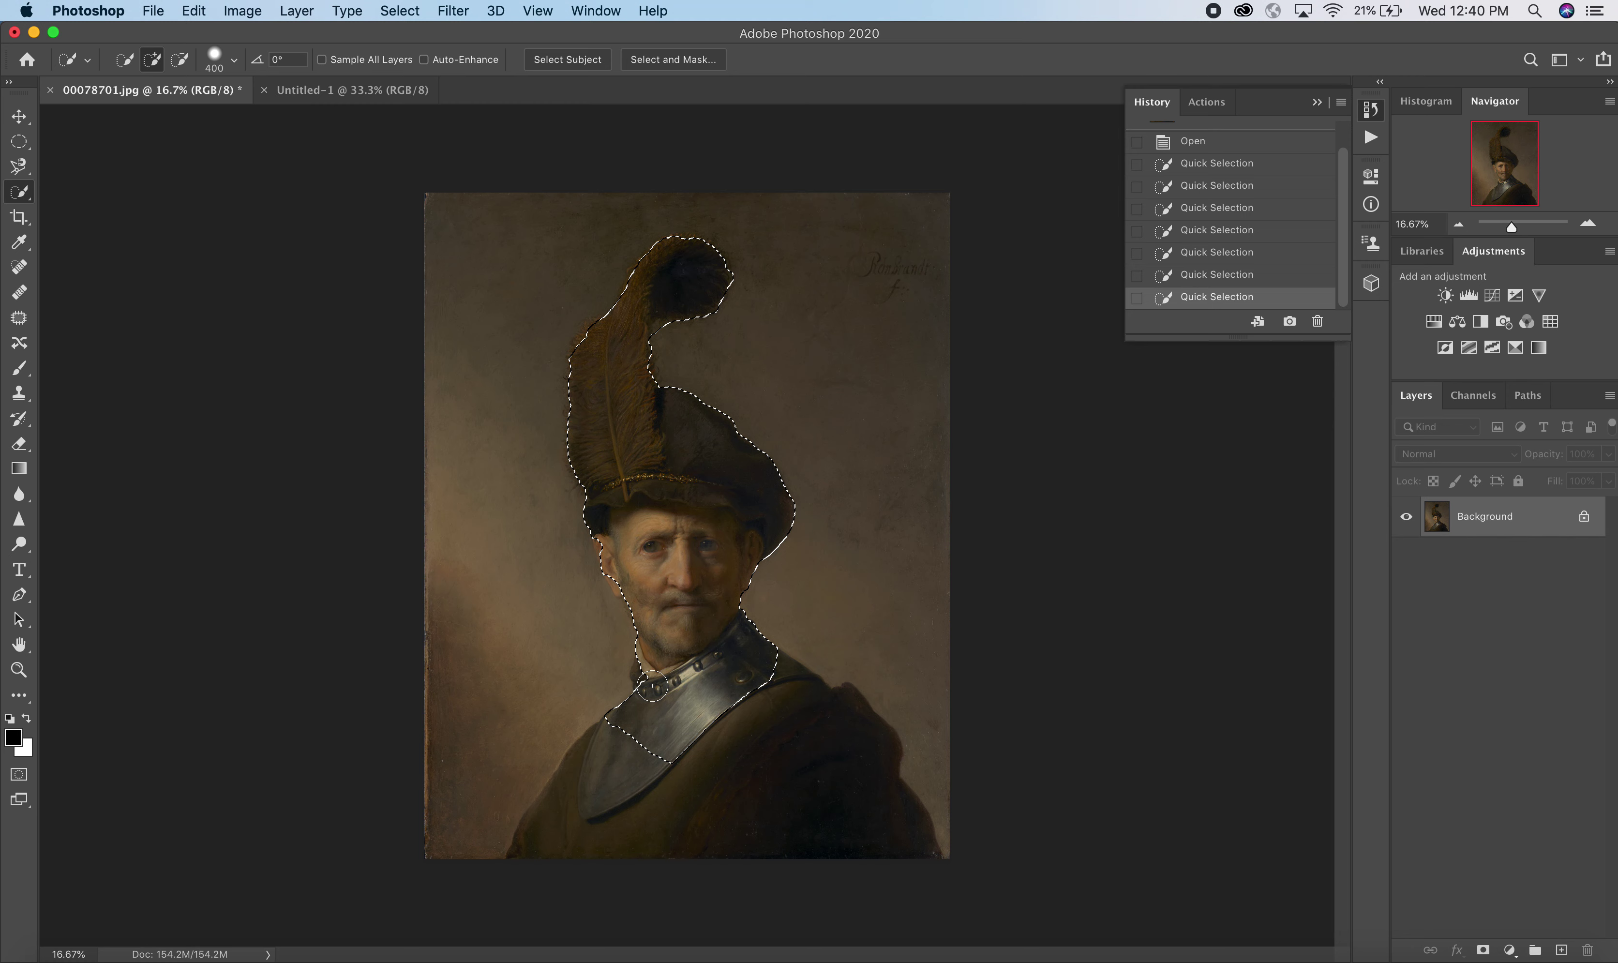
pyautogui.click(793, 683)
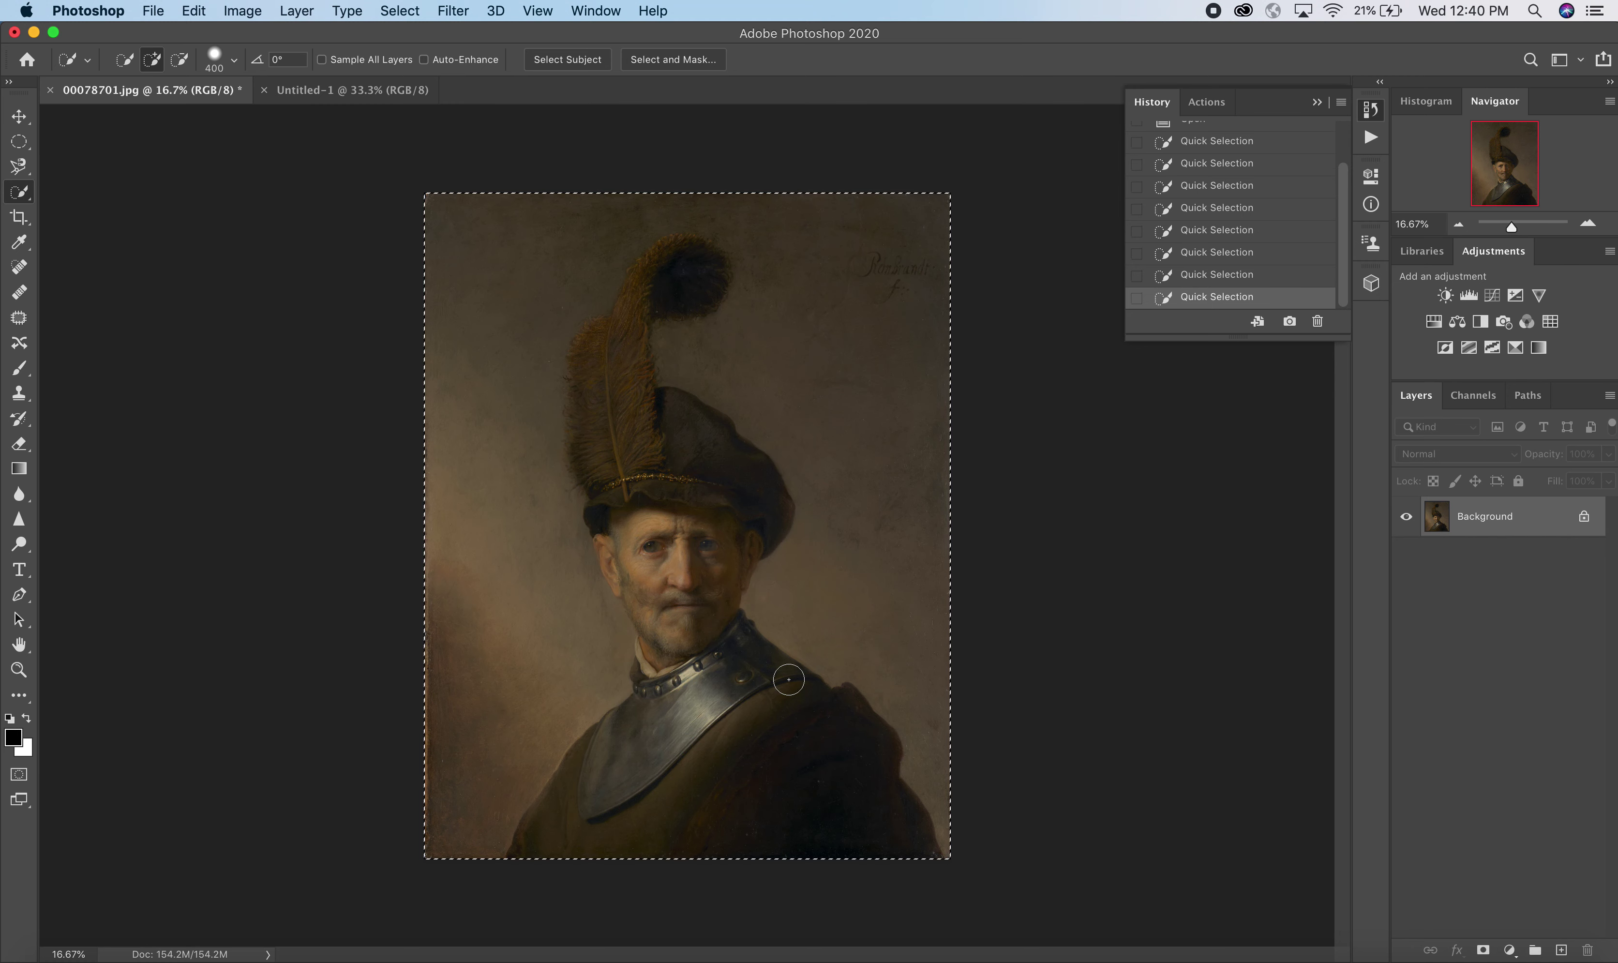
pyautogui.click(1277, 274)
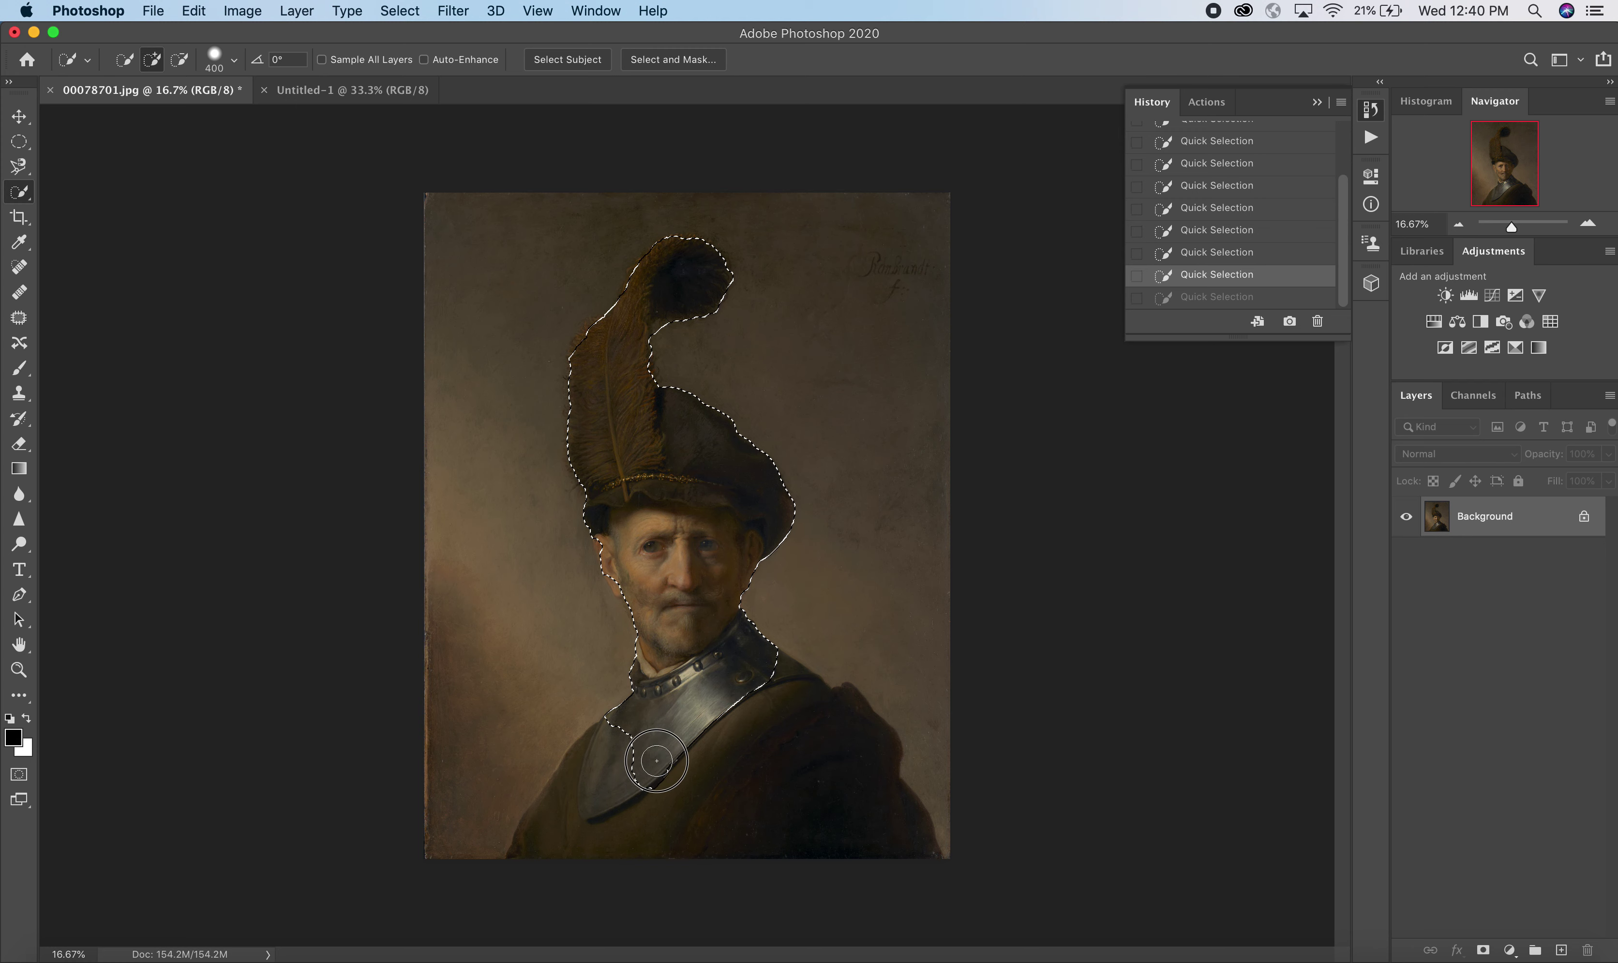
pyautogui.click(579, 812)
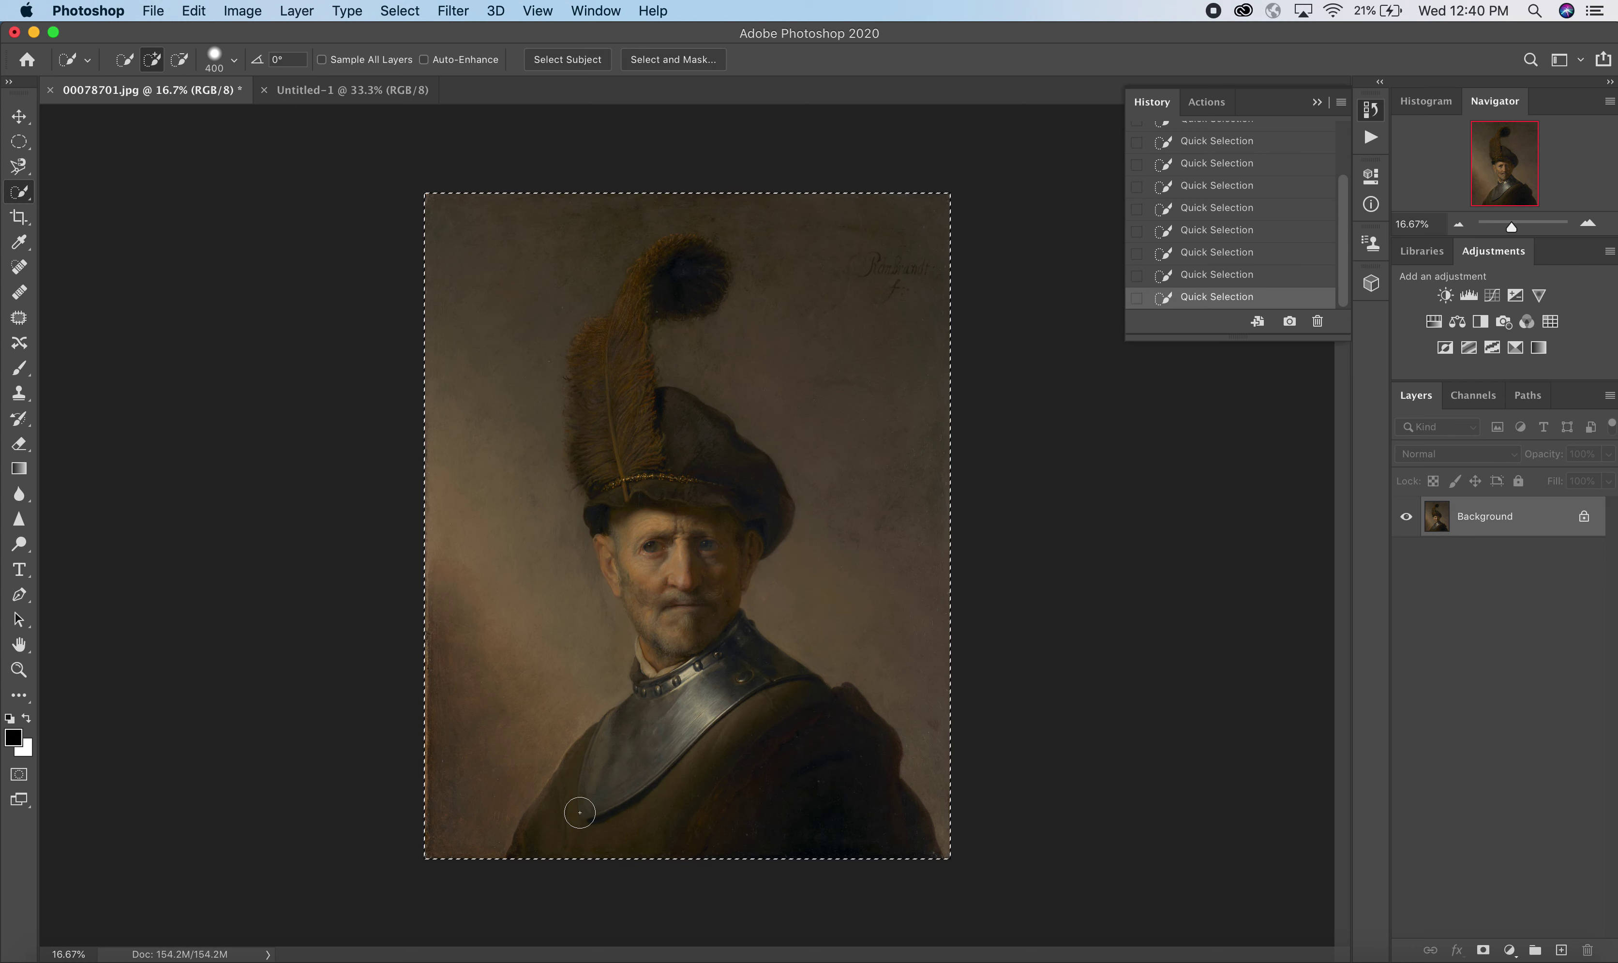
pyautogui.click(1213, 274)
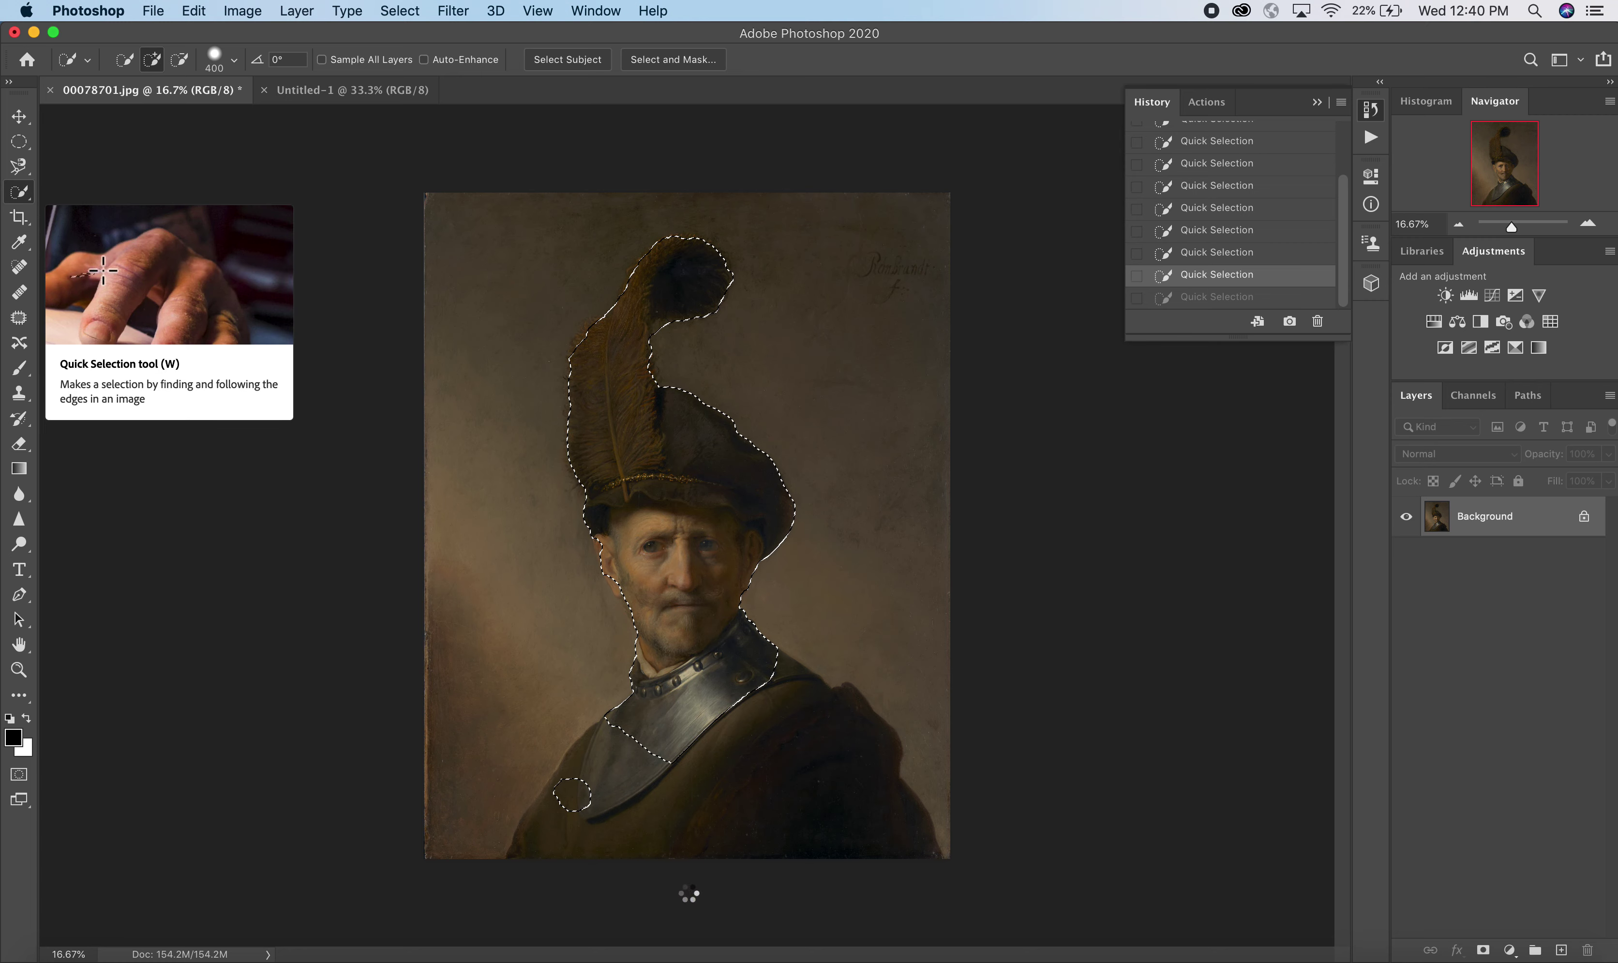
pyautogui.click(653, 827)
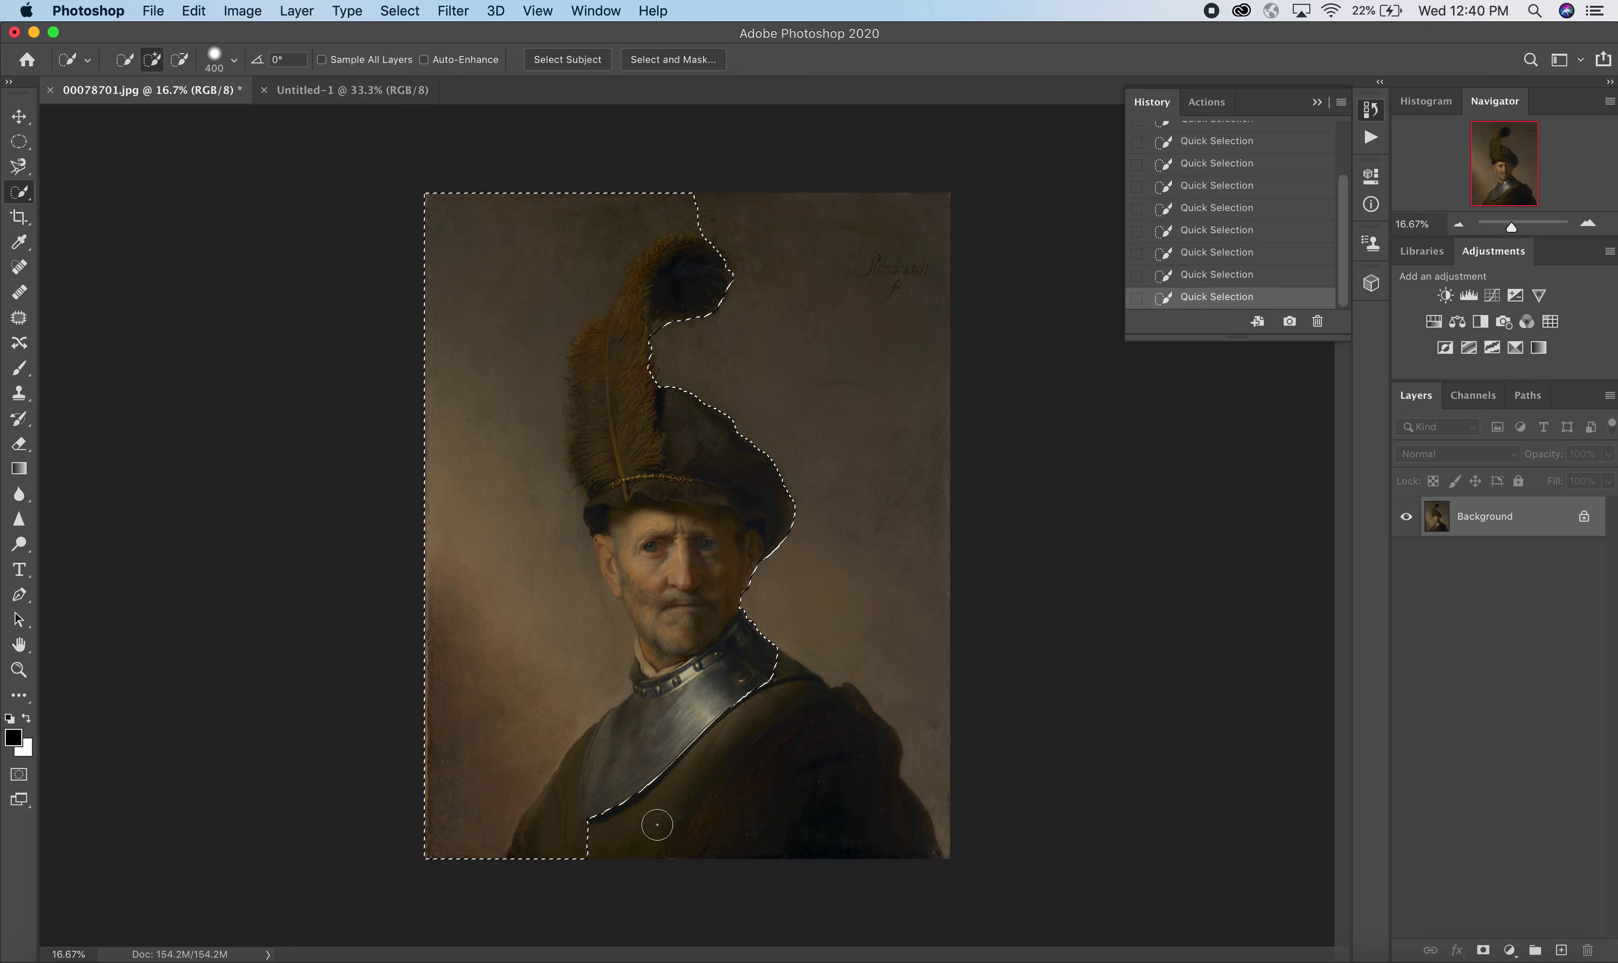
pyautogui.click(1221, 275)
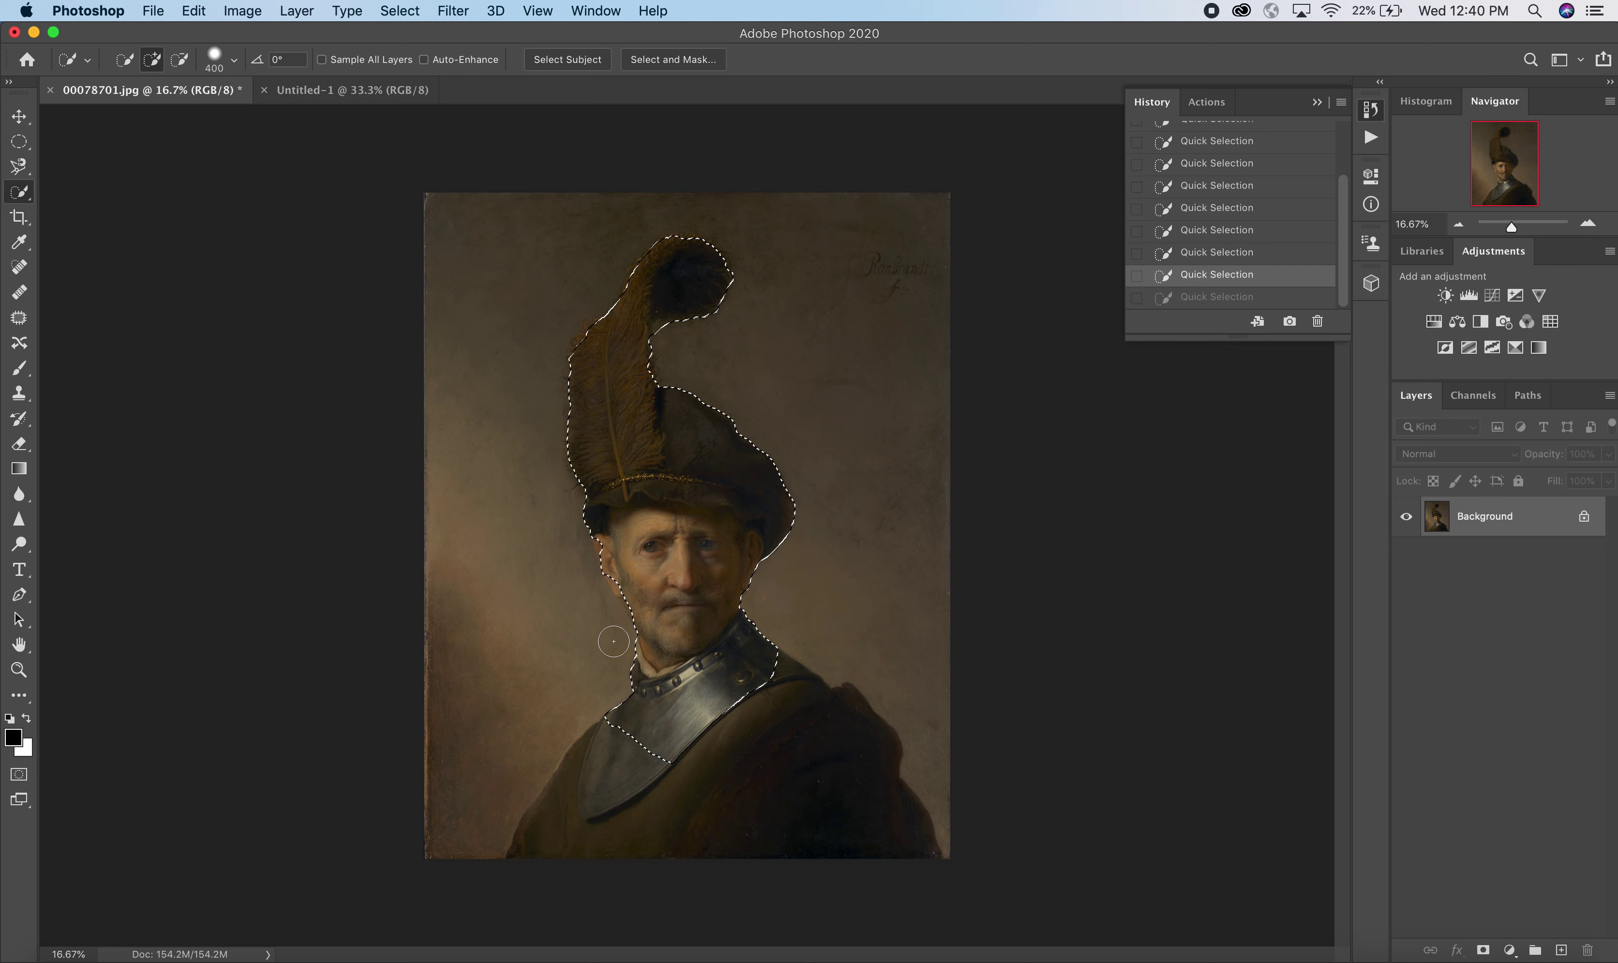
# Step: Switch to the freehand Lasso tool in Add to Selection mode
pyautogui.click(26, 169)
pyautogui.click(99, 164)
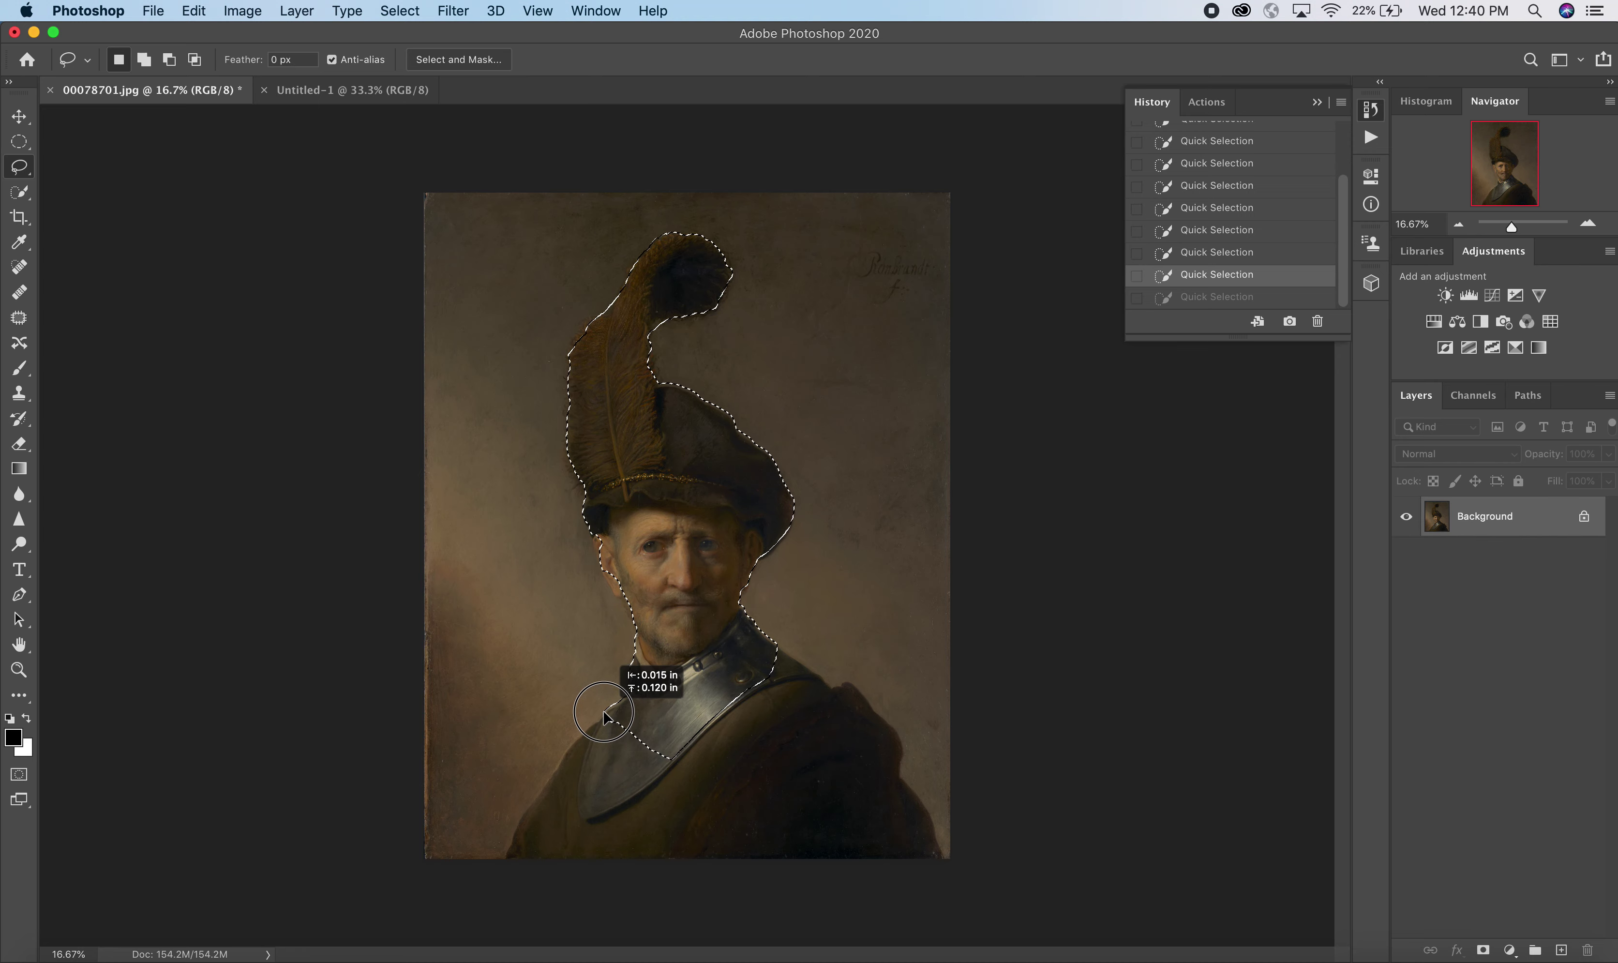
pyautogui.moveTo(602, 716); pyautogui.dragTo(603, 714)
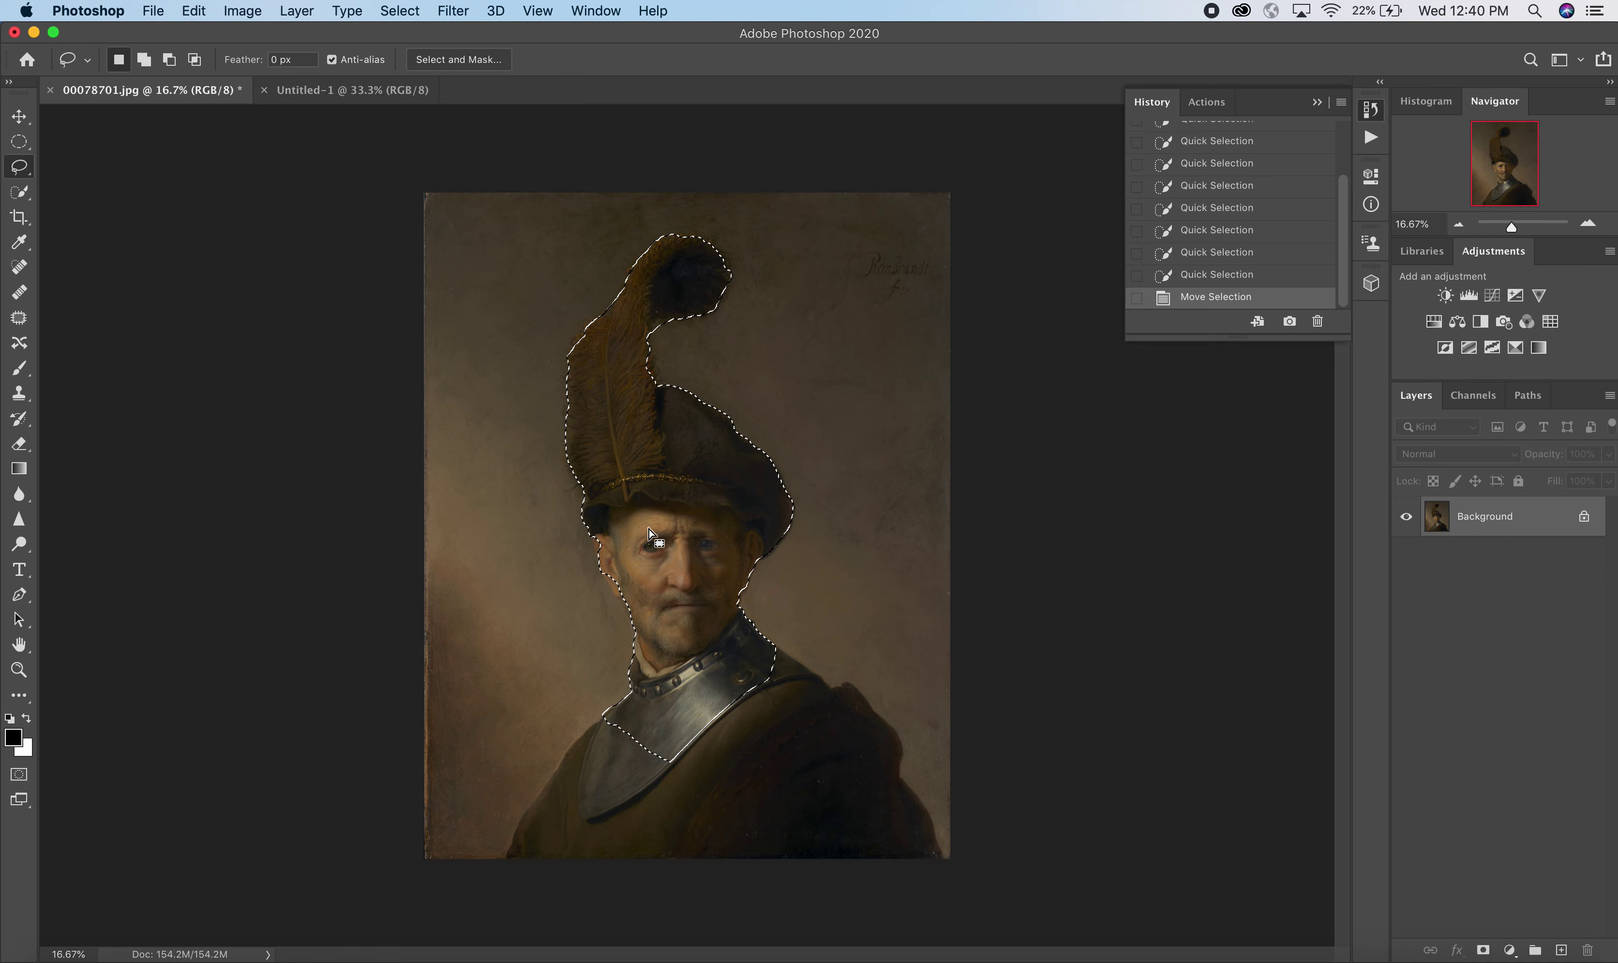
pyautogui.click(145, 61)
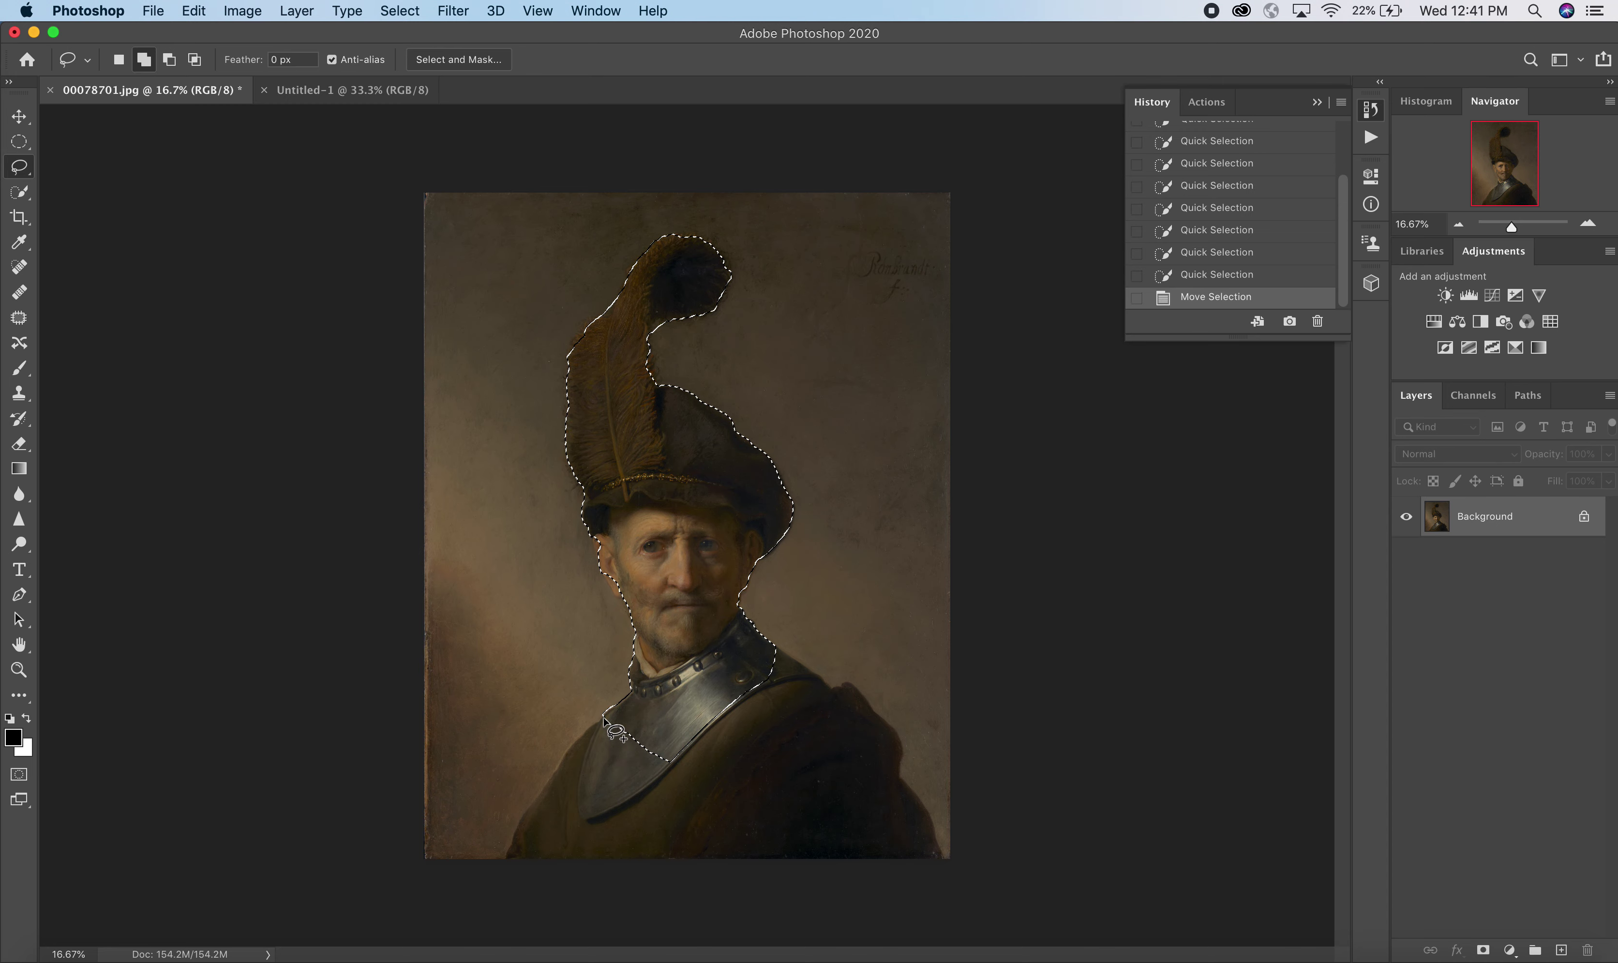
# Step: Draw freehand loops adding the gorget and lower cloak down to the bottom edge
pyautogui.moveTo(593, 731)
pyautogui.mouseDown()
pyautogui.moveTo(559, 763)
pyautogui.moveTo(606, 775)
pyautogui.moveTo(676, 748)
pyautogui.mouseUp()
pyautogui.moveTo(560, 765)
pyautogui.mouseDown()
pyautogui.moveTo(514, 850)
pyautogui.moveTo(546, 851)
pyautogui.moveTo(640, 753)
pyautogui.mouseUp()
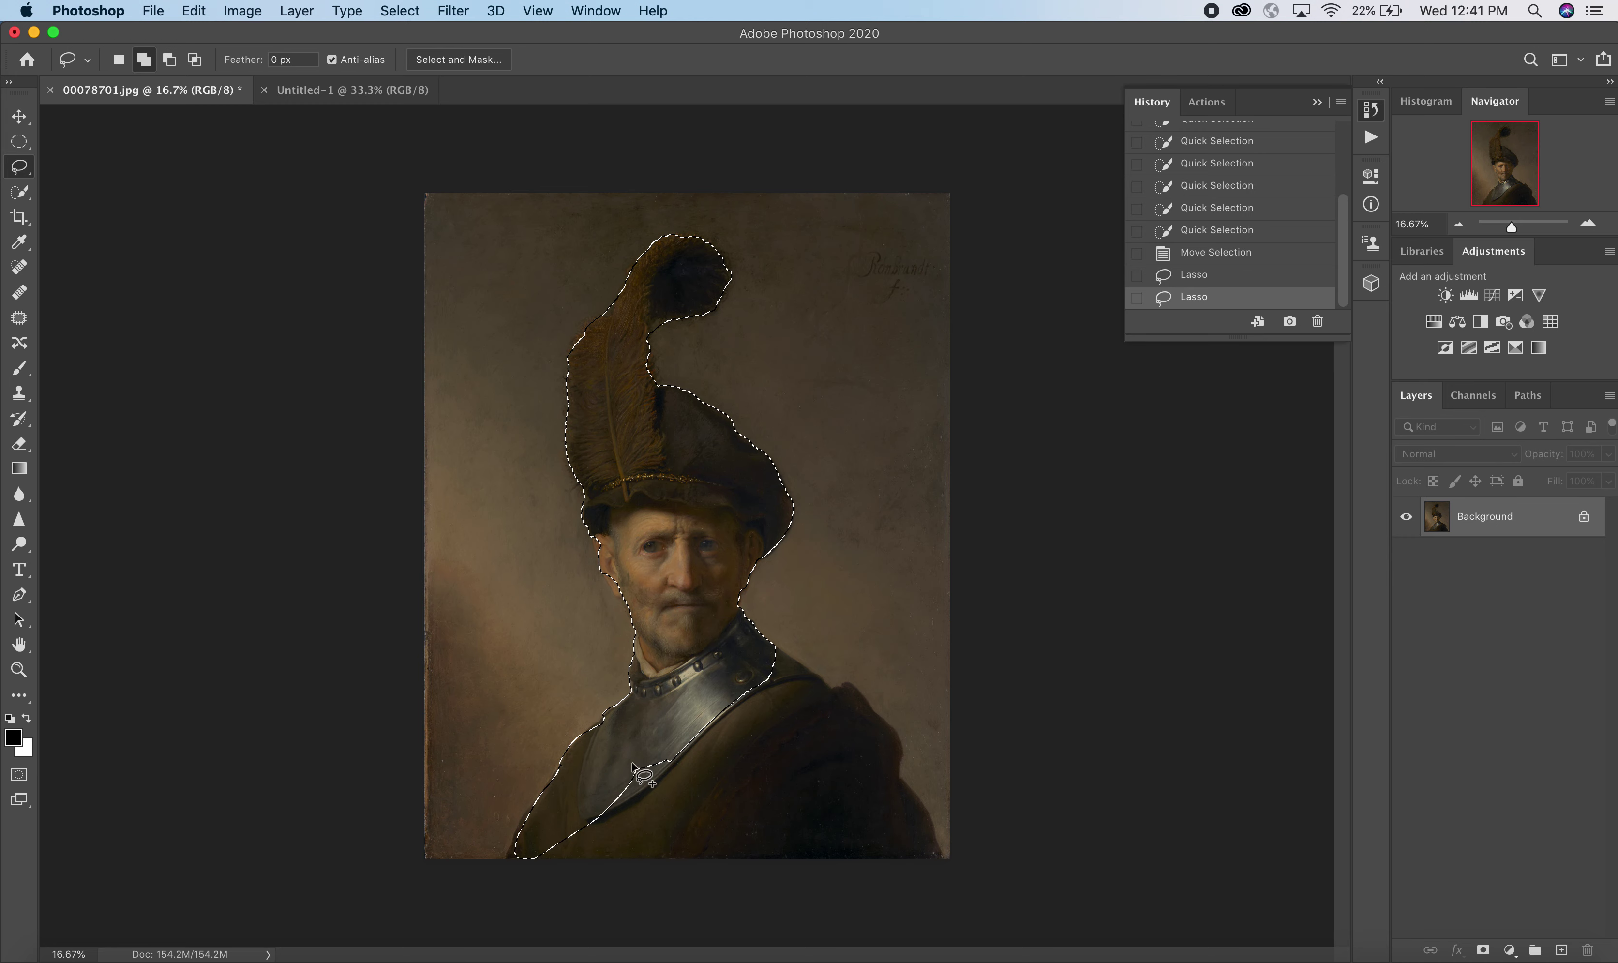
pyautogui.moveTo(600, 812); pyautogui.dragTo(607, 809)
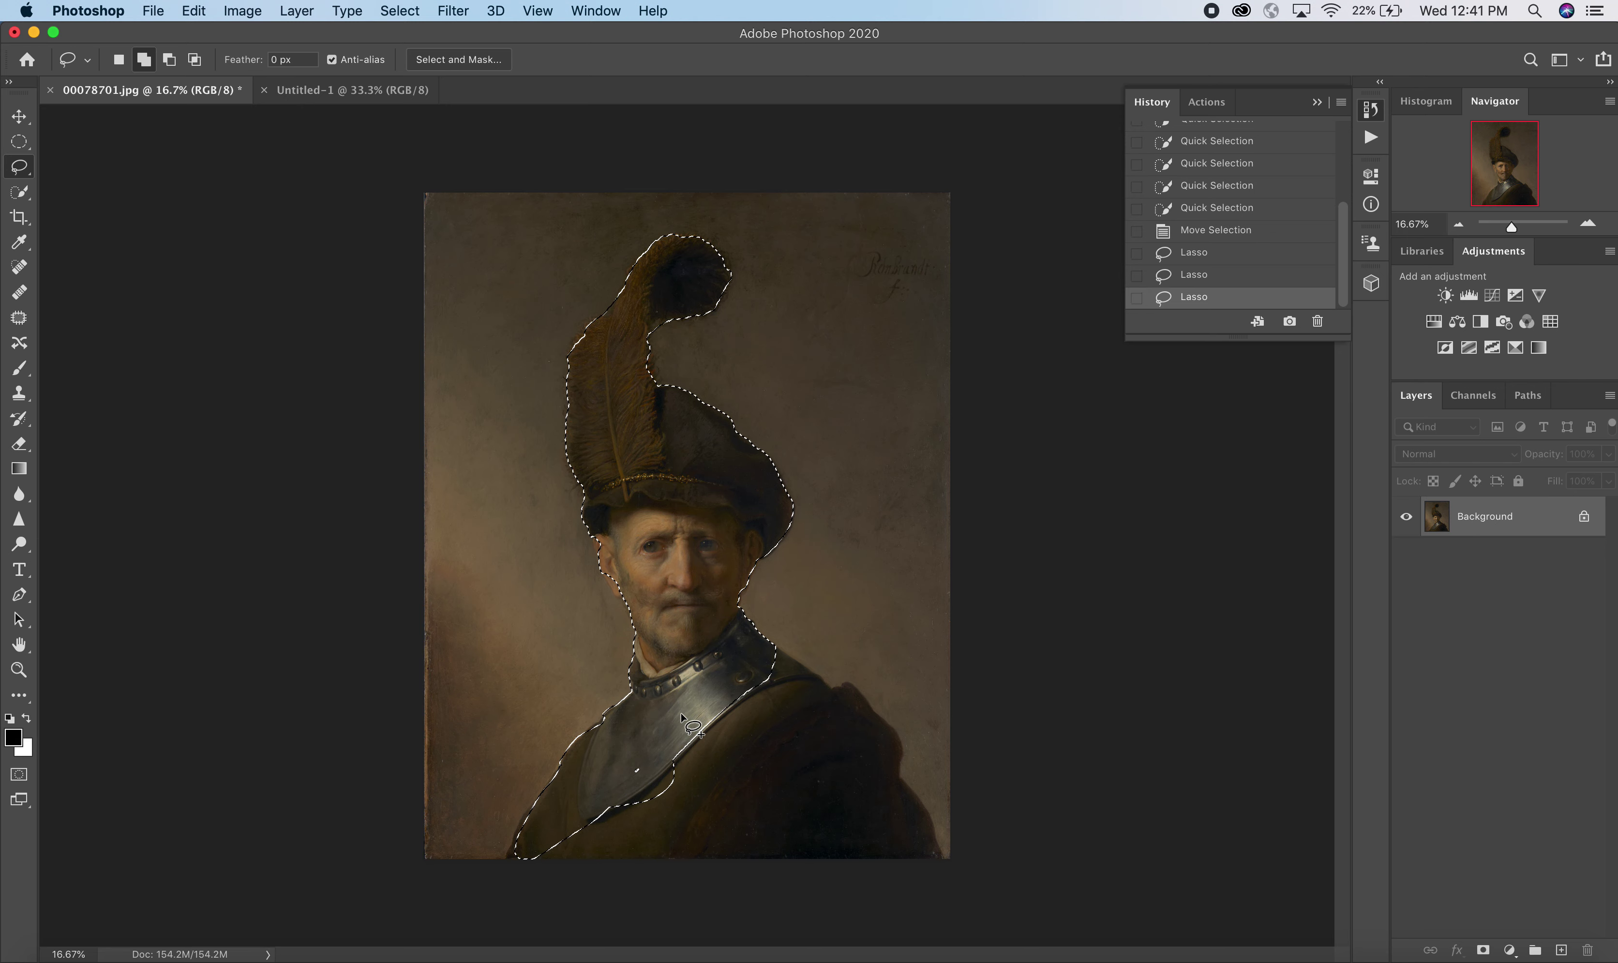
pyautogui.moveTo(657, 739)
pyautogui.mouseDown()
pyautogui.moveTo(662, 809)
pyautogui.moveTo(767, 720)
pyautogui.moveTo(749, 676)
pyautogui.moveTo(649, 735)
pyautogui.mouseUp()
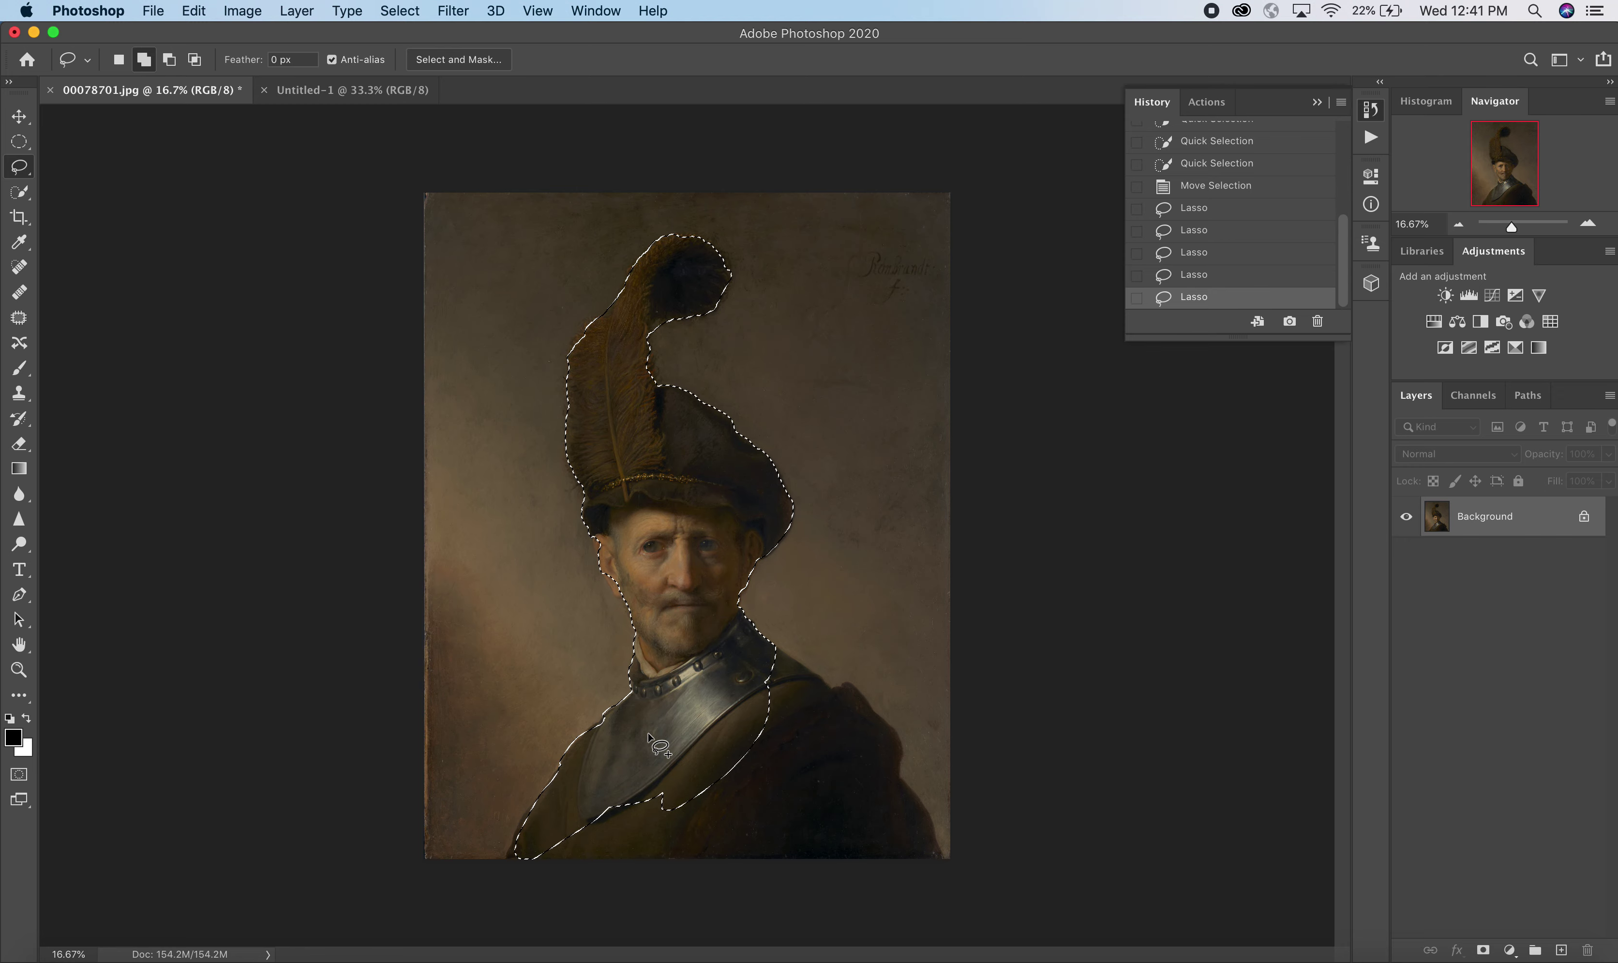
# Step: Return to Quick Selection at 175 px and add the bottom edge, shoulder, left face, cheek and jaw
pyautogui.click(18, 192)
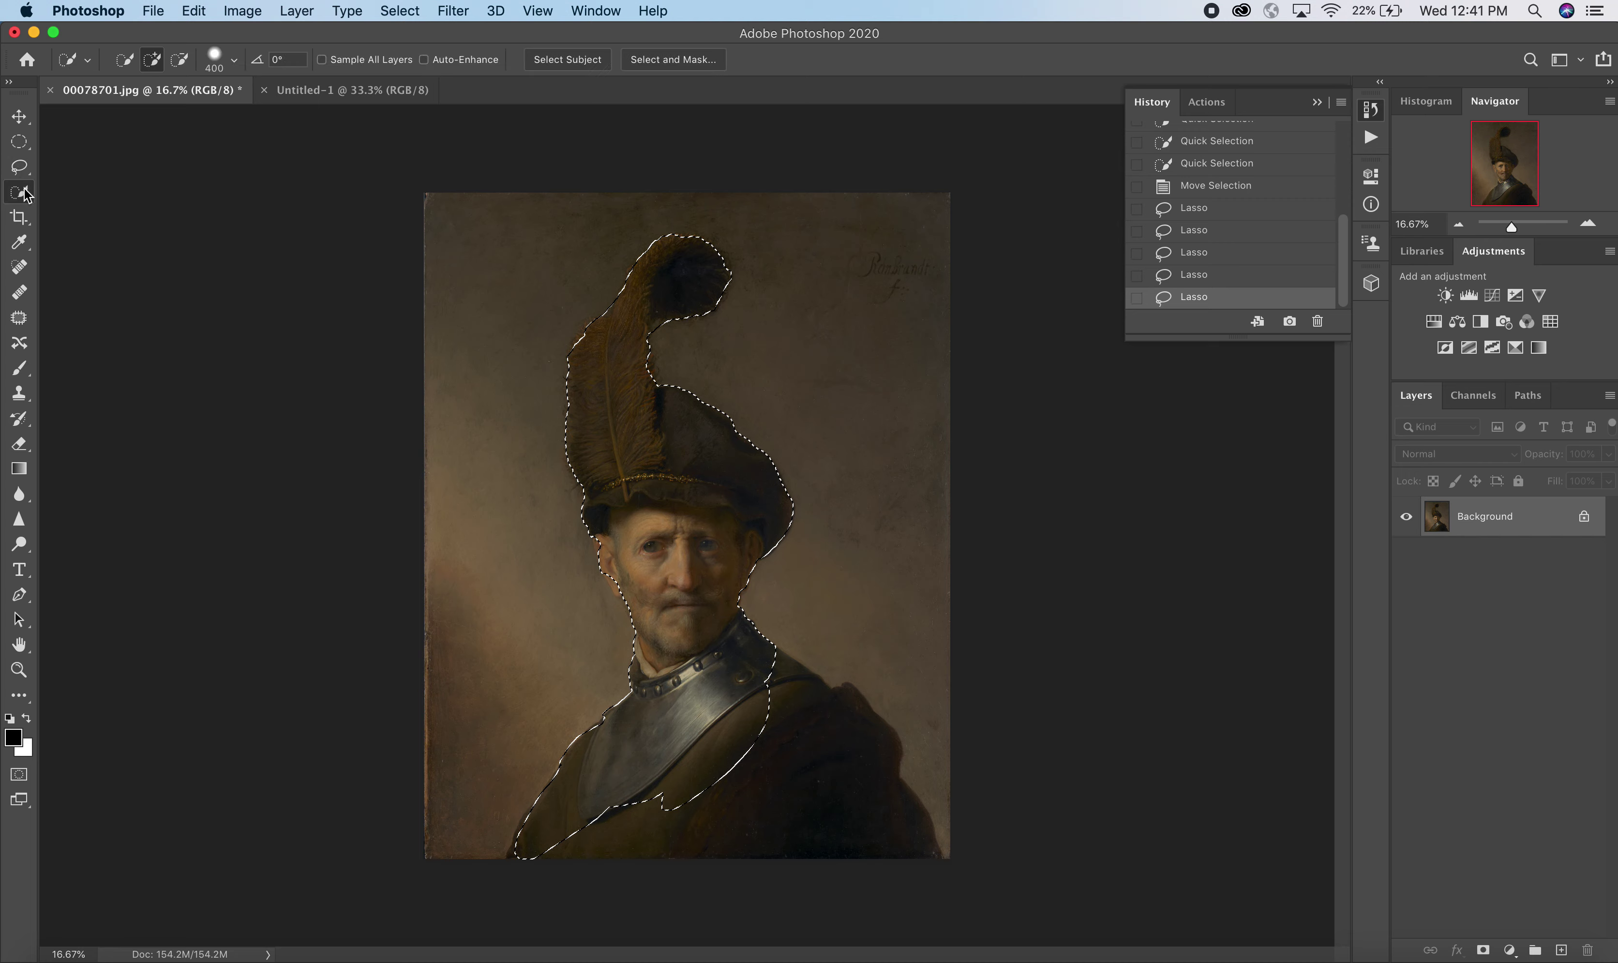
pyautogui.press('[')
pyautogui.press('[')
pyautogui.press('[')
pyautogui.press('[')
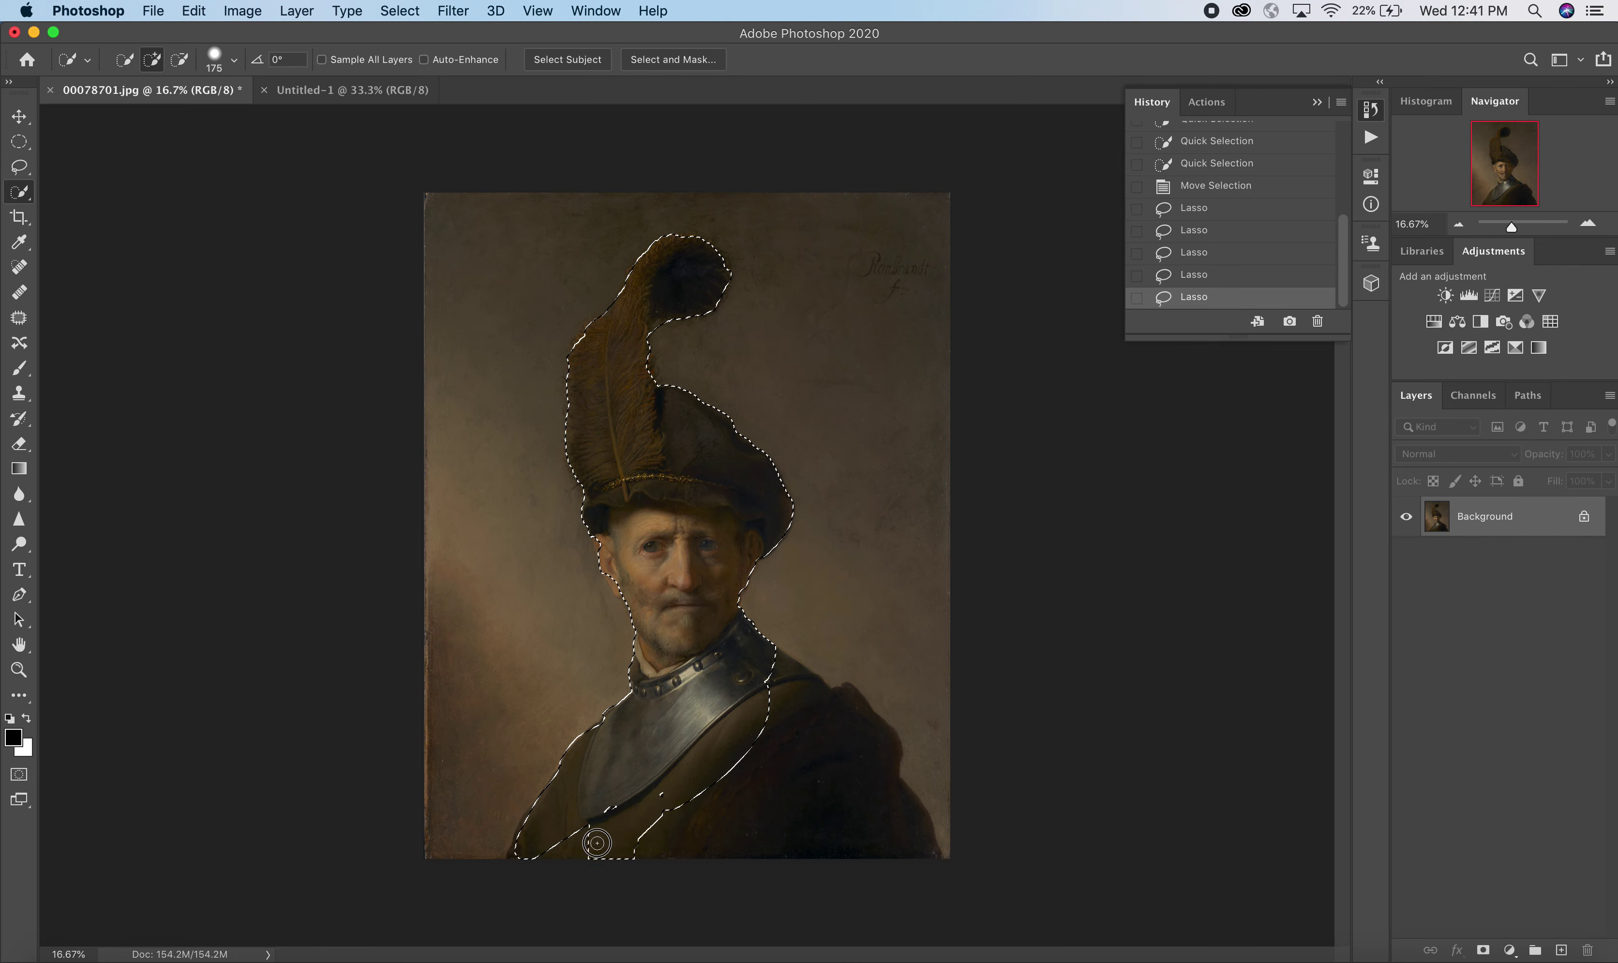
pyautogui.click(746, 829)
pyautogui.click(871, 721)
pyautogui.click(770, 663)
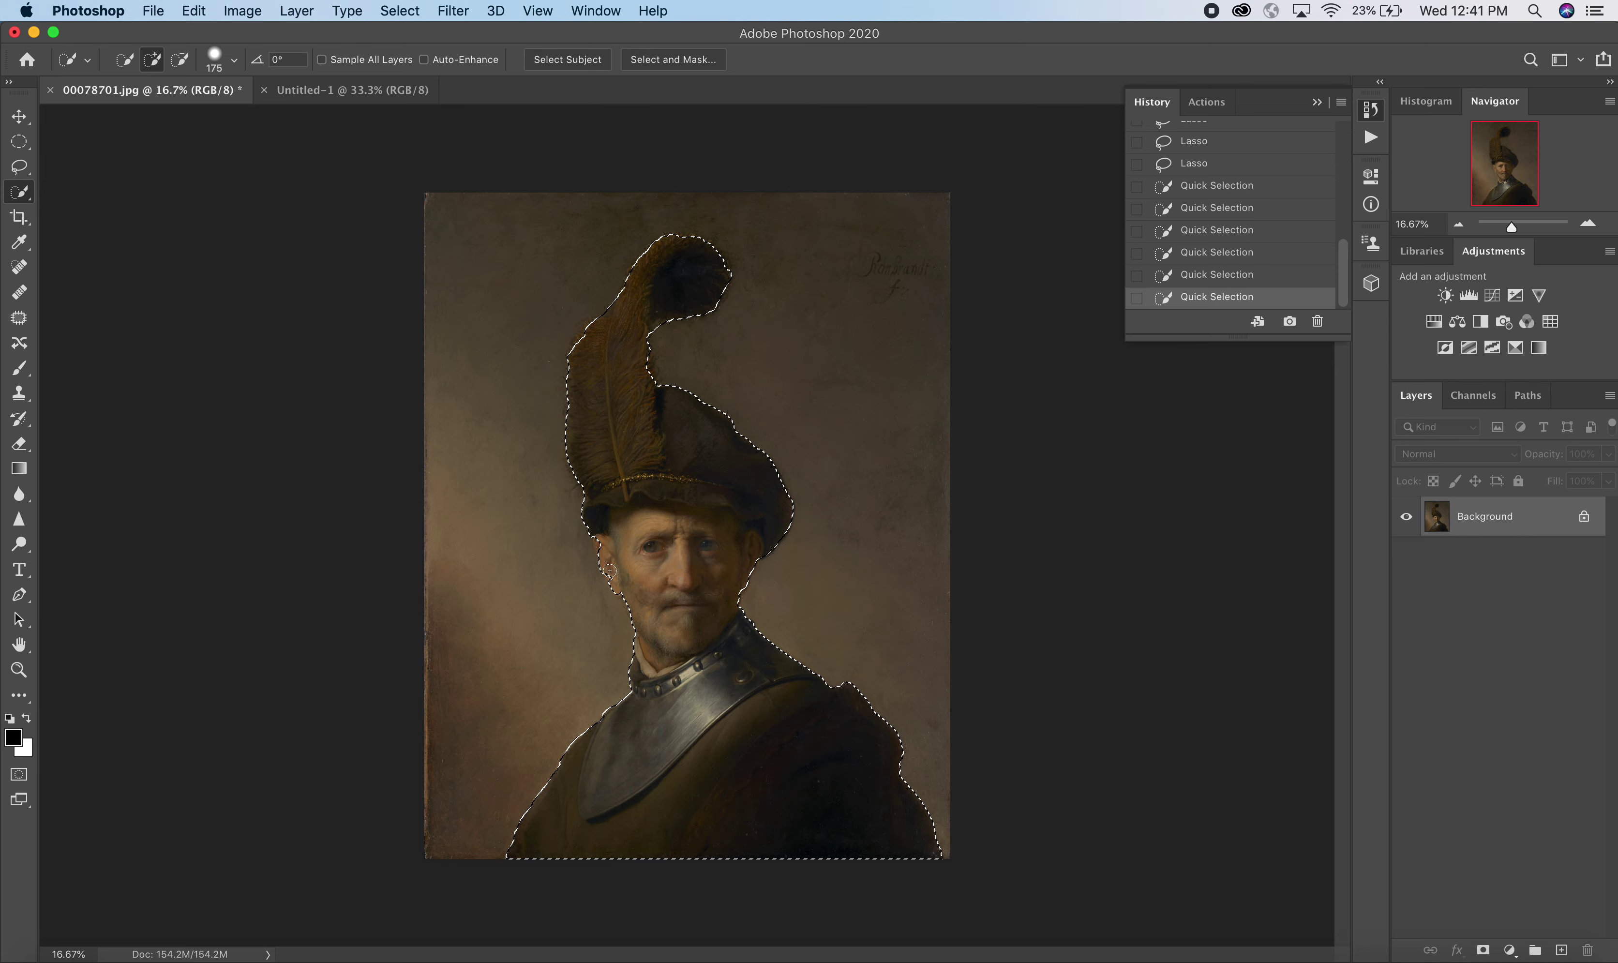
pyautogui.click(614, 547)
pyautogui.click(599, 541)
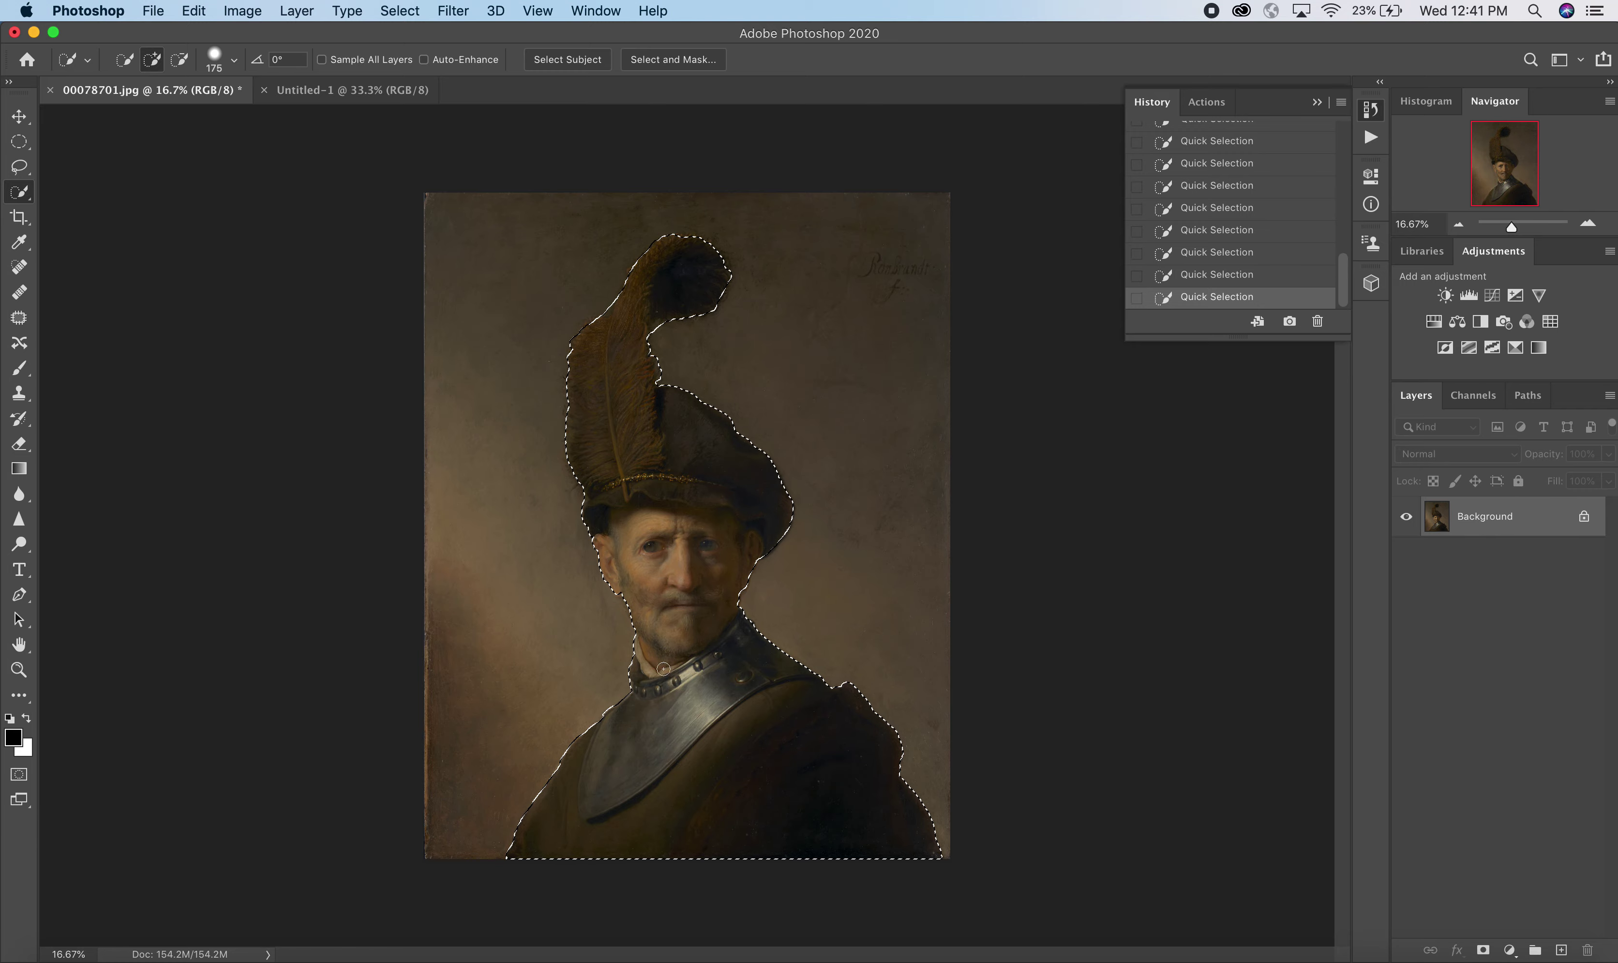
# Step: Zoom to 50%, set the brush to 80 and extend the selection to the feather tip, undoing the spill
pyautogui.press('super+equal')
pyautogui.press('super+equal')
pyautogui.press('super+equal')
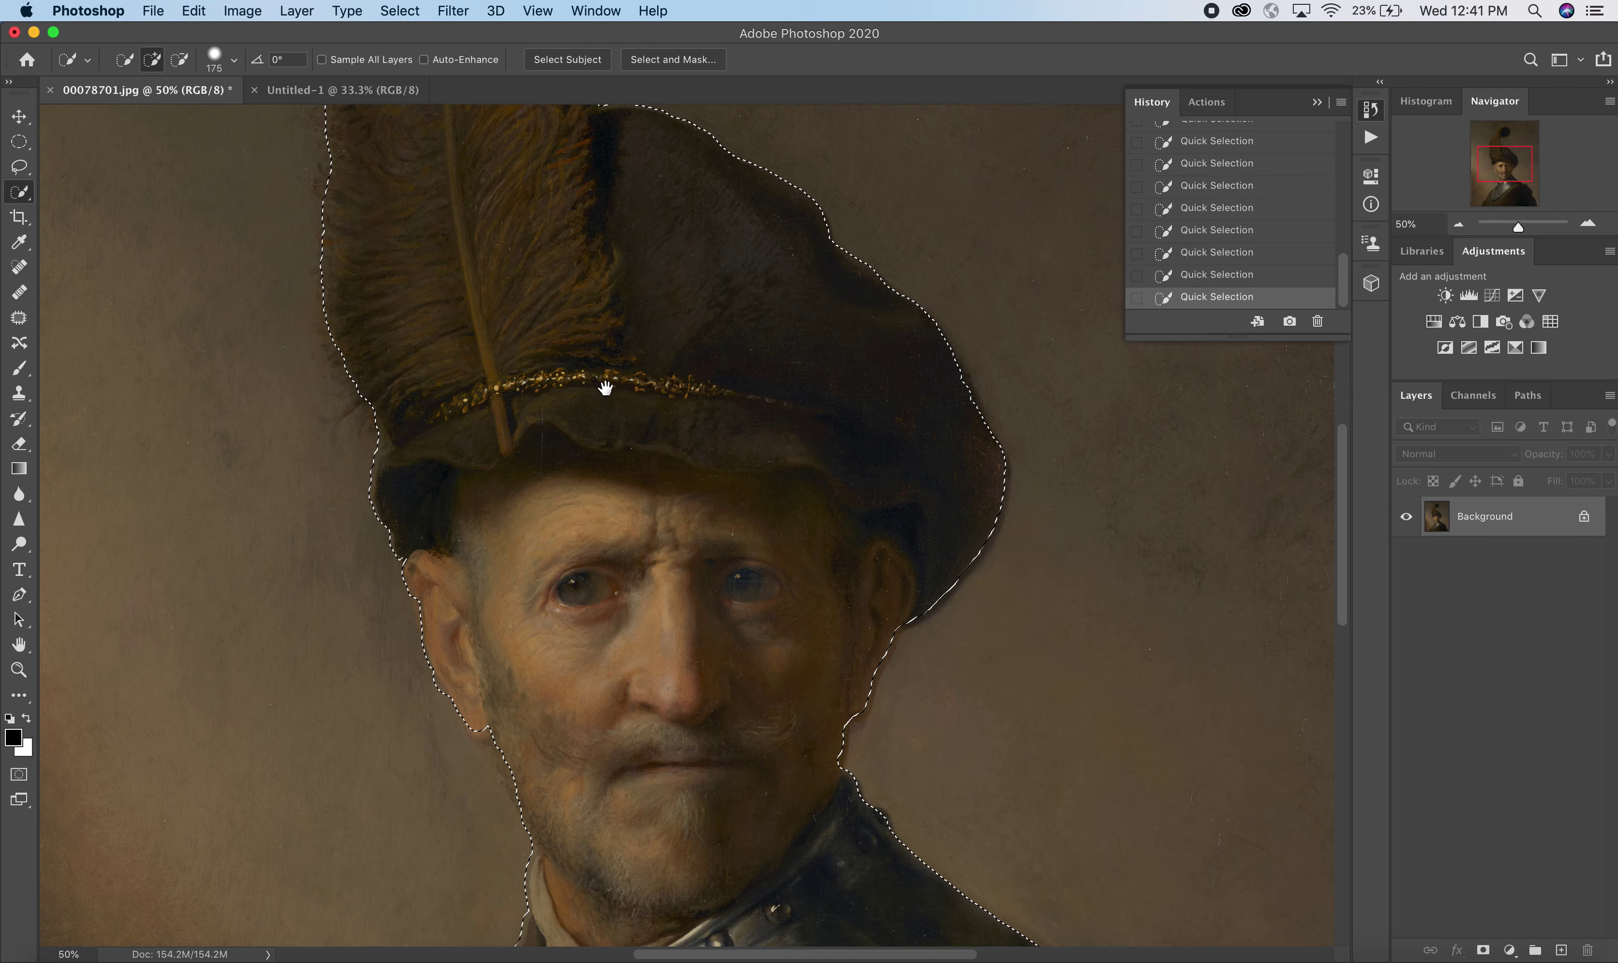
pyautogui.moveTo(623, 492)
pyautogui.mouseDown()
pyautogui.moveTo(653, 630)
pyautogui.moveTo(740, 802)
pyautogui.mouseUp()
pyautogui.moveTo(730, 374); pyautogui.dragTo(748, 465)
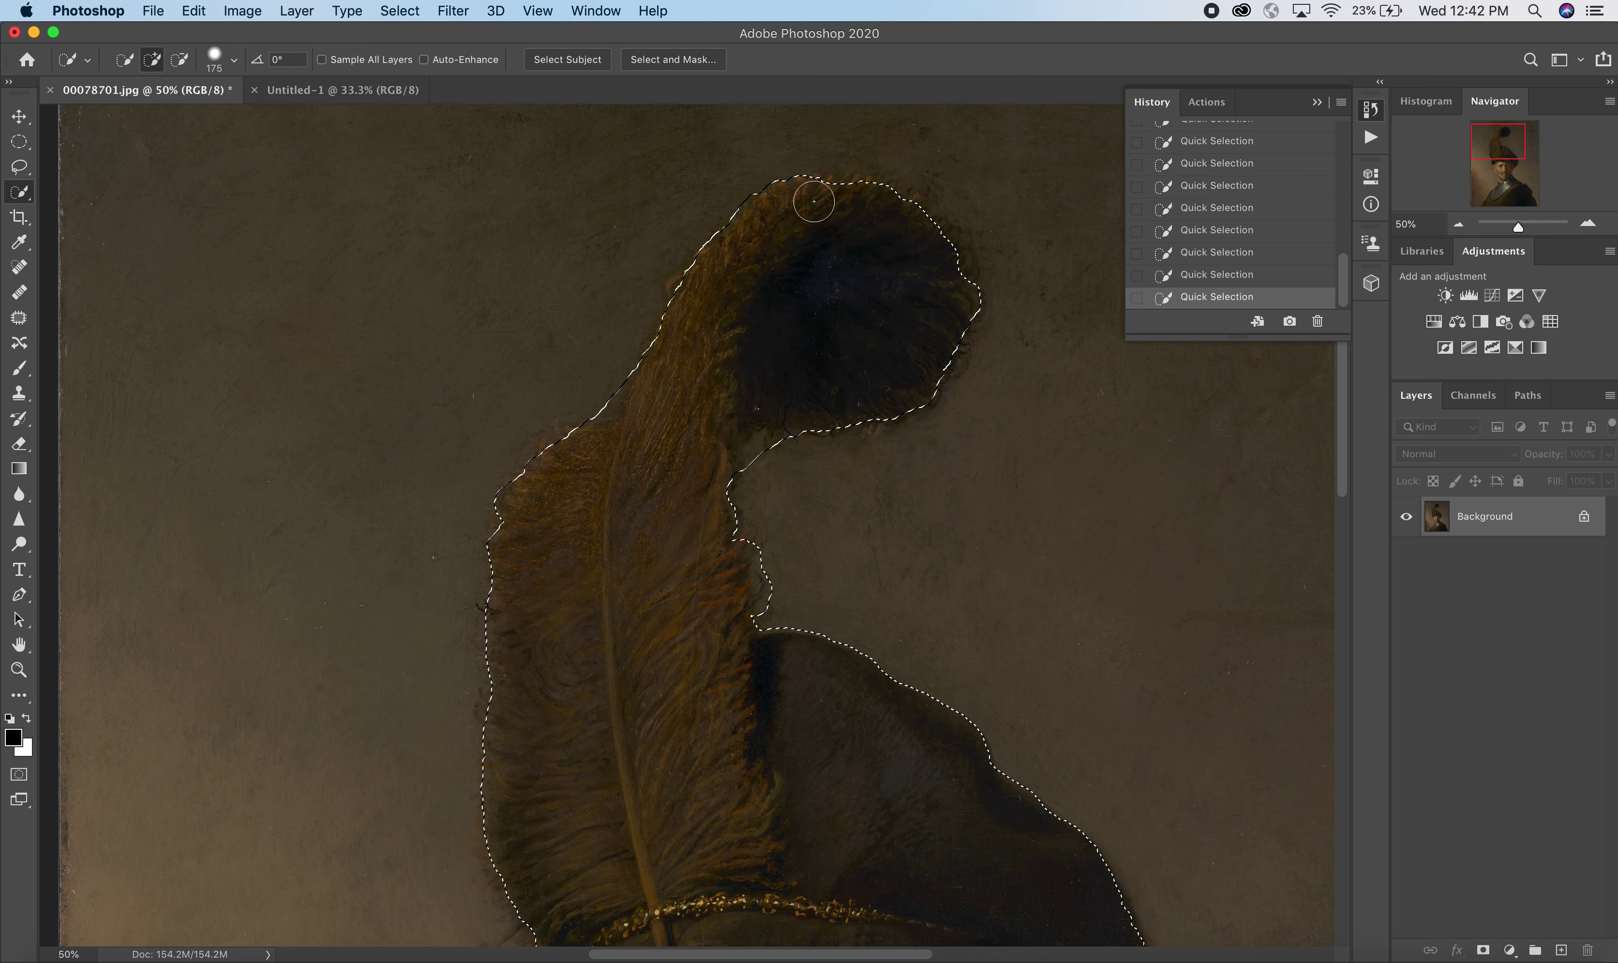
pyautogui.press('[')
pyautogui.press('[')
pyautogui.press('[')
pyautogui.press('[')
pyautogui.press('[')
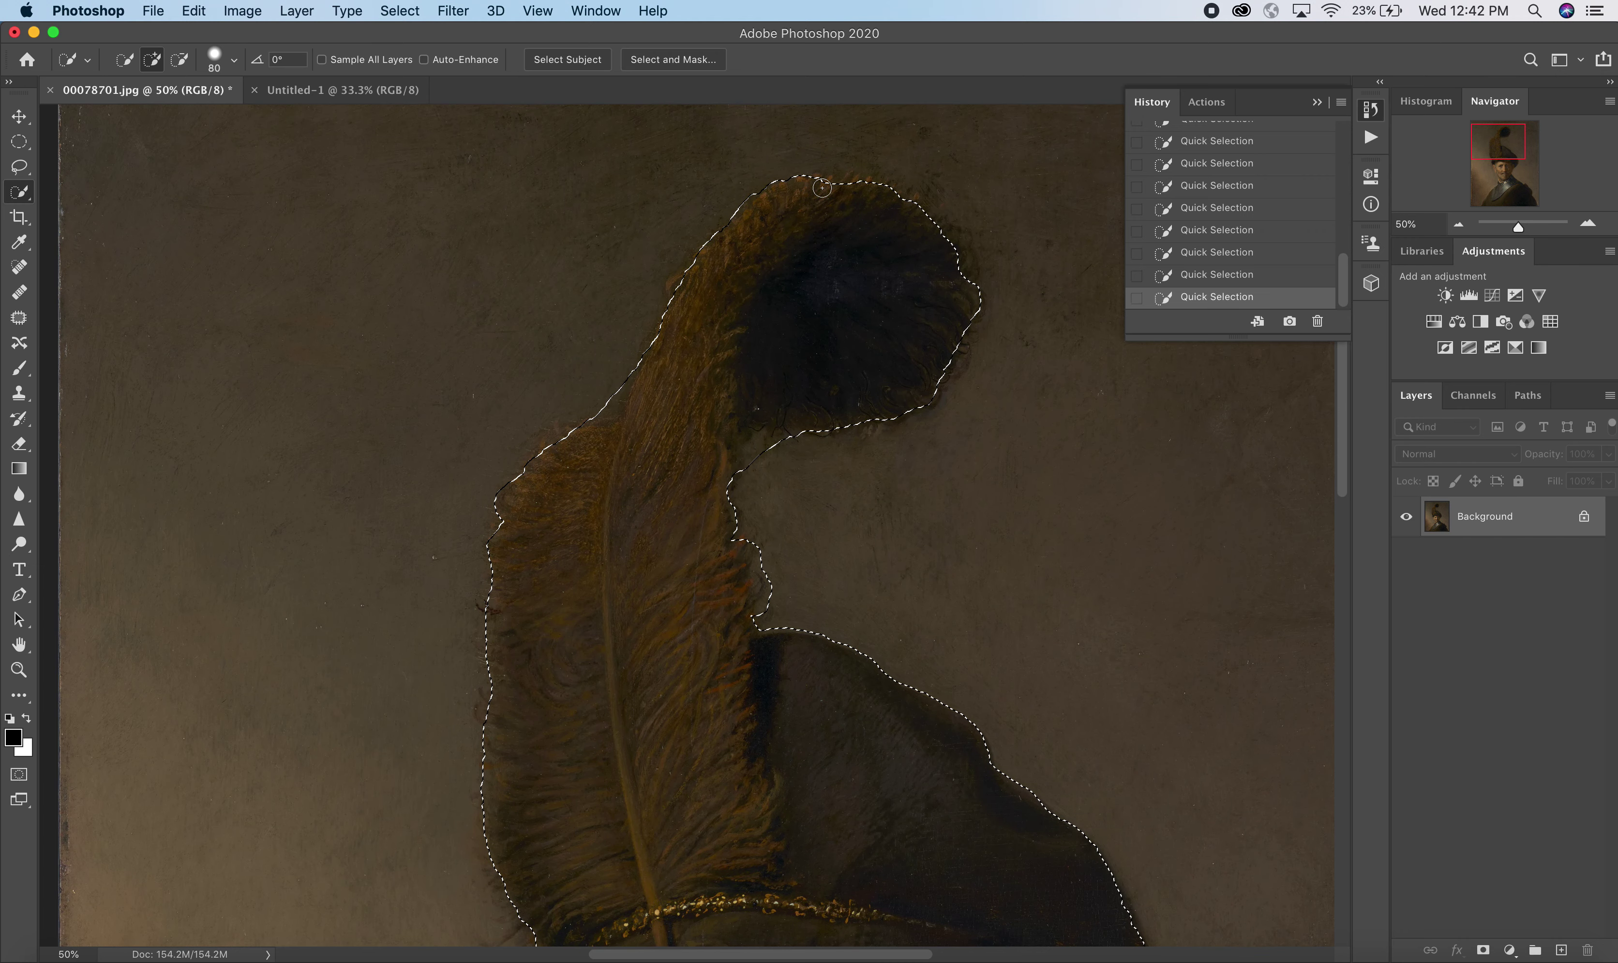
pyautogui.moveTo(831, 184)
pyautogui.mouseDown()
pyautogui.moveTo(873, 213)
pyautogui.moveTo(857, 181)
pyautogui.moveTo(879, 183)
pyautogui.moveTo(945, 238)
pyautogui.moveTo(969, 300)
pyautogui.moveTo(957, 258)
pyautogui.moveTo(965, 365)
pyautogui.moveTo(936, 371)
pyautogui.moveTo(945, 356)
pyautogui.moveTo(942, 383)
pyautogui.moveTo(956, 344)
pyautogui.moveTo(940, 373)
pyautogui.mouseUp()
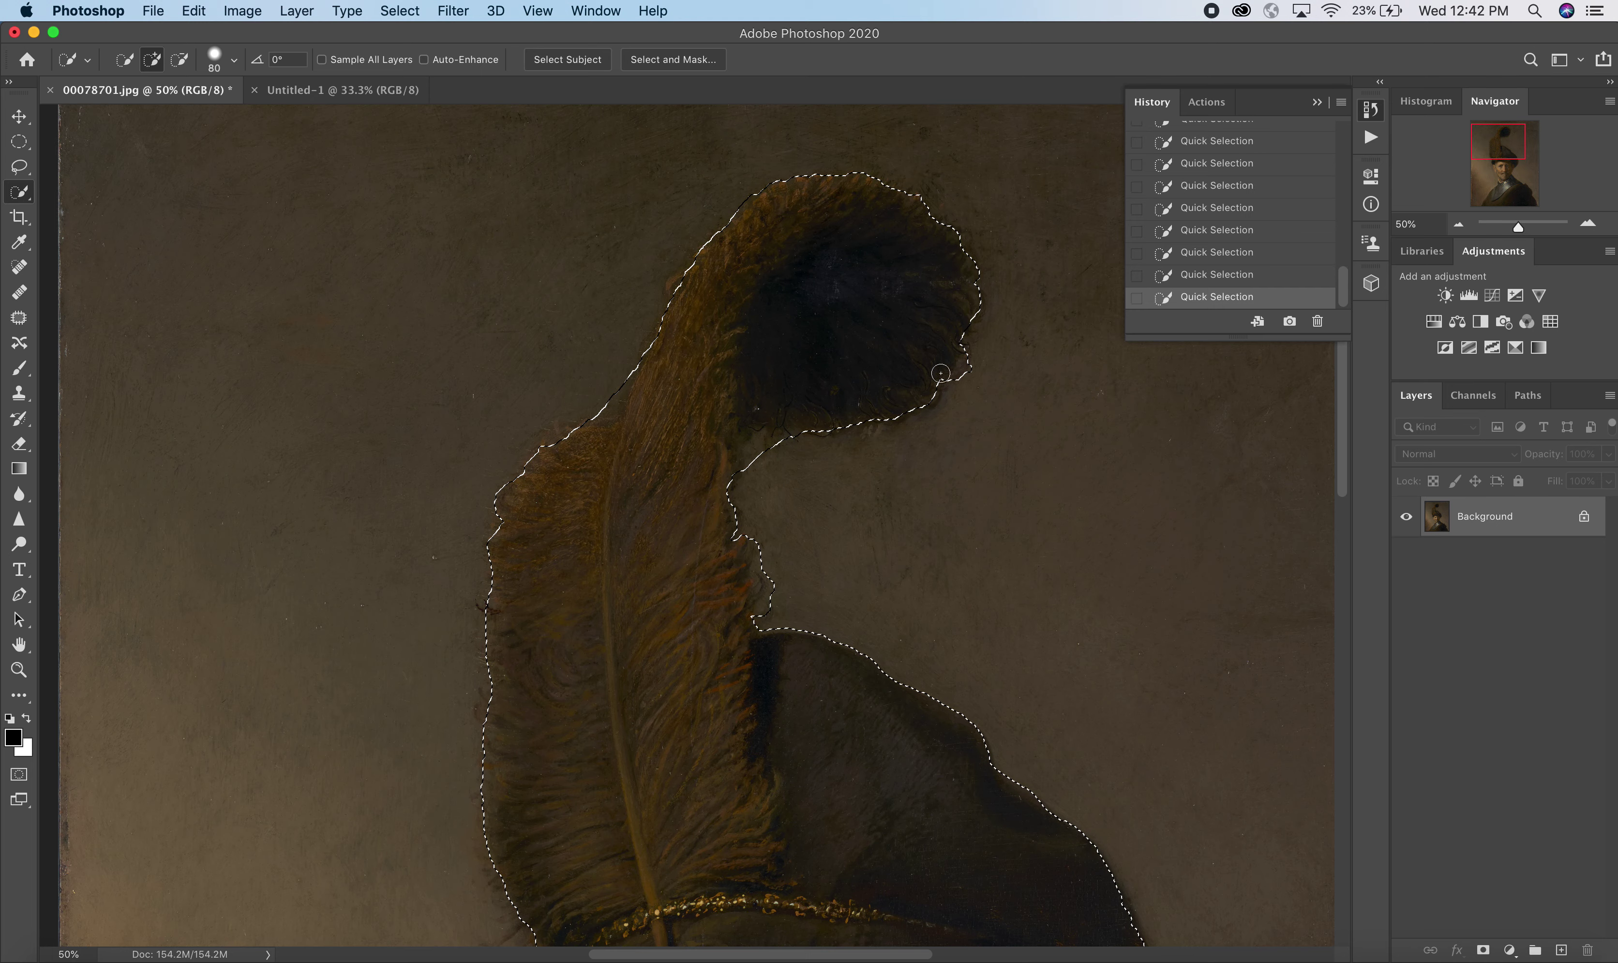
pyautogui.click(671, 291)
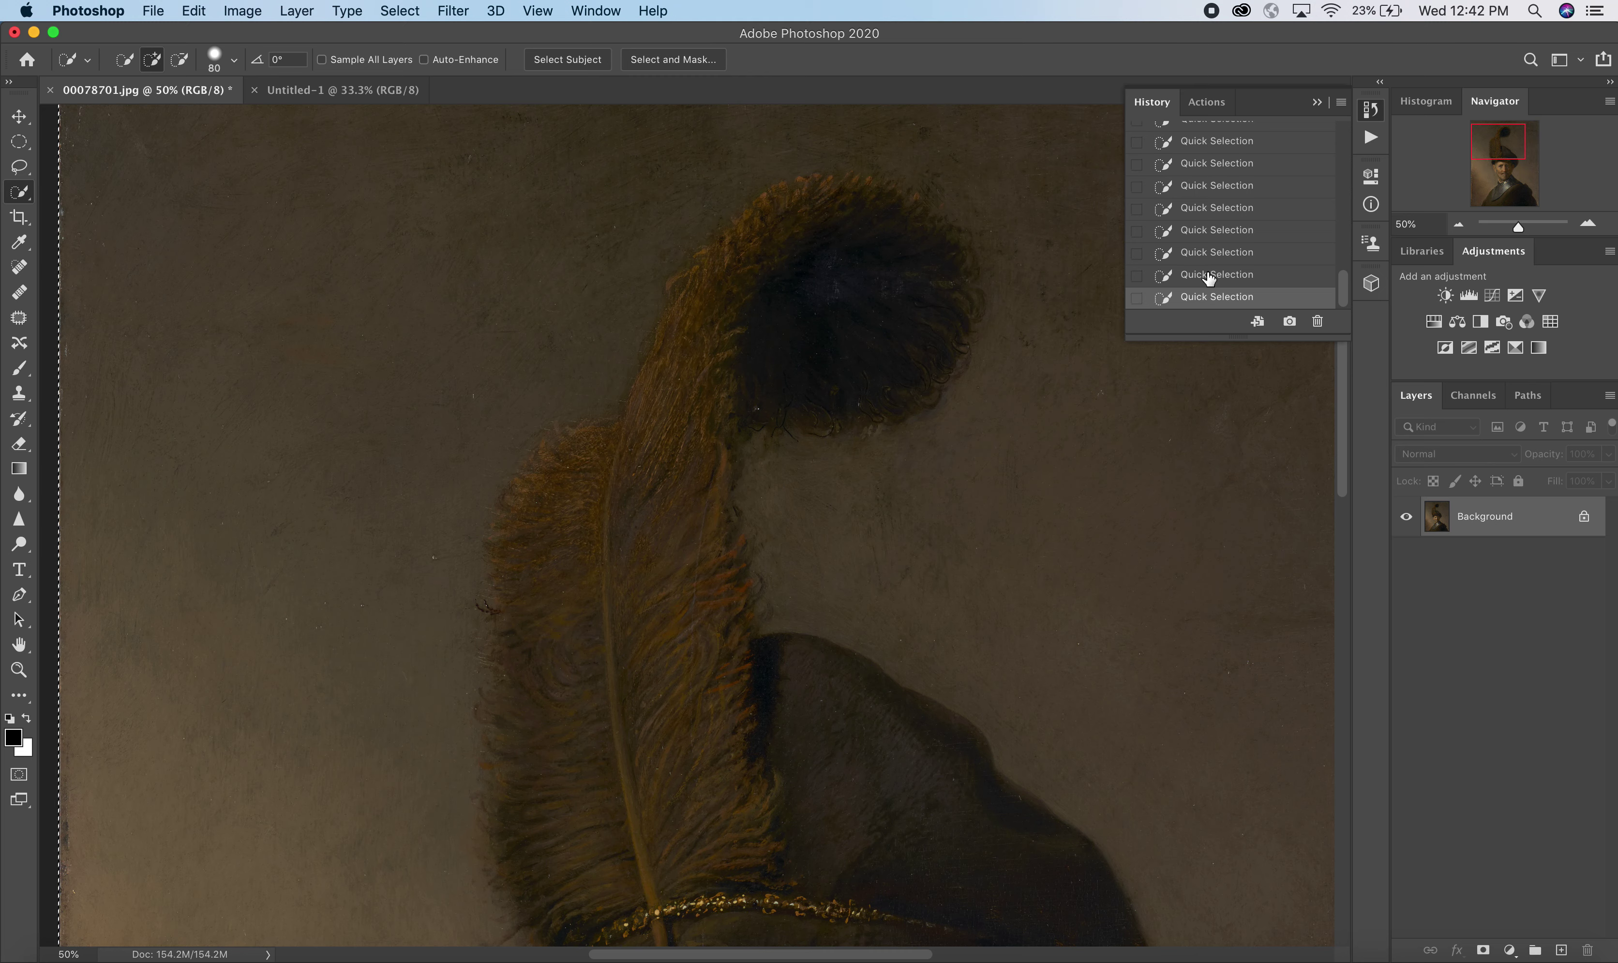
pyautogui.click(1175, 276)
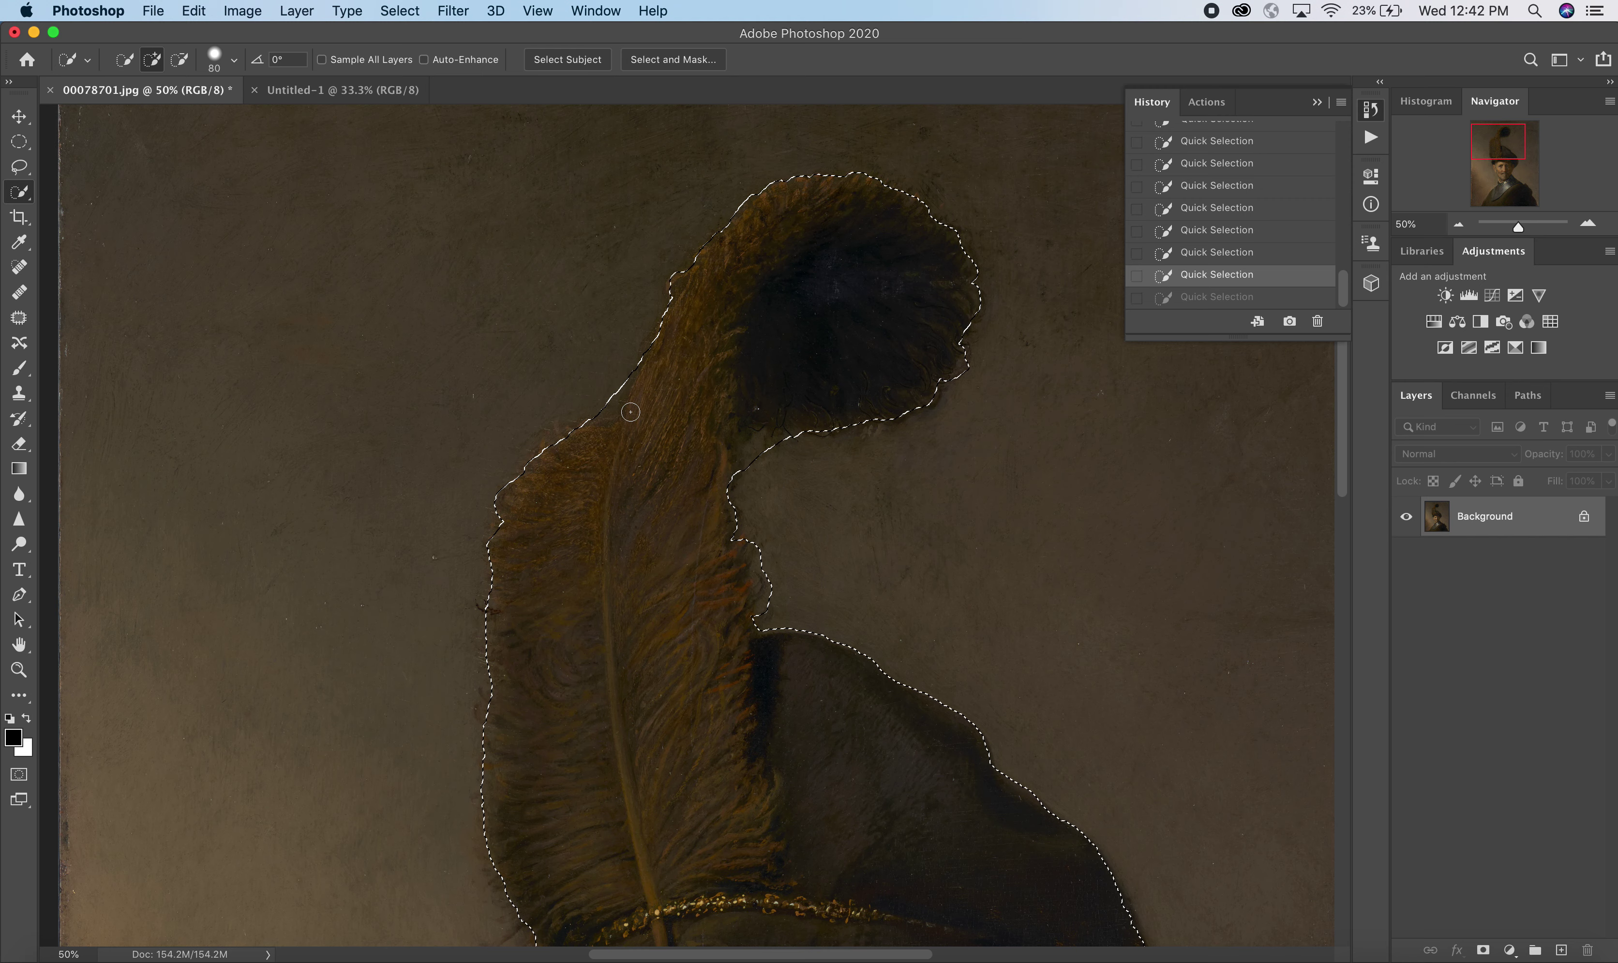
# Step: Subtract background at the feather's left edge and feather–hat junction, and add back the missed feather edge
pyautogui.press('alt')
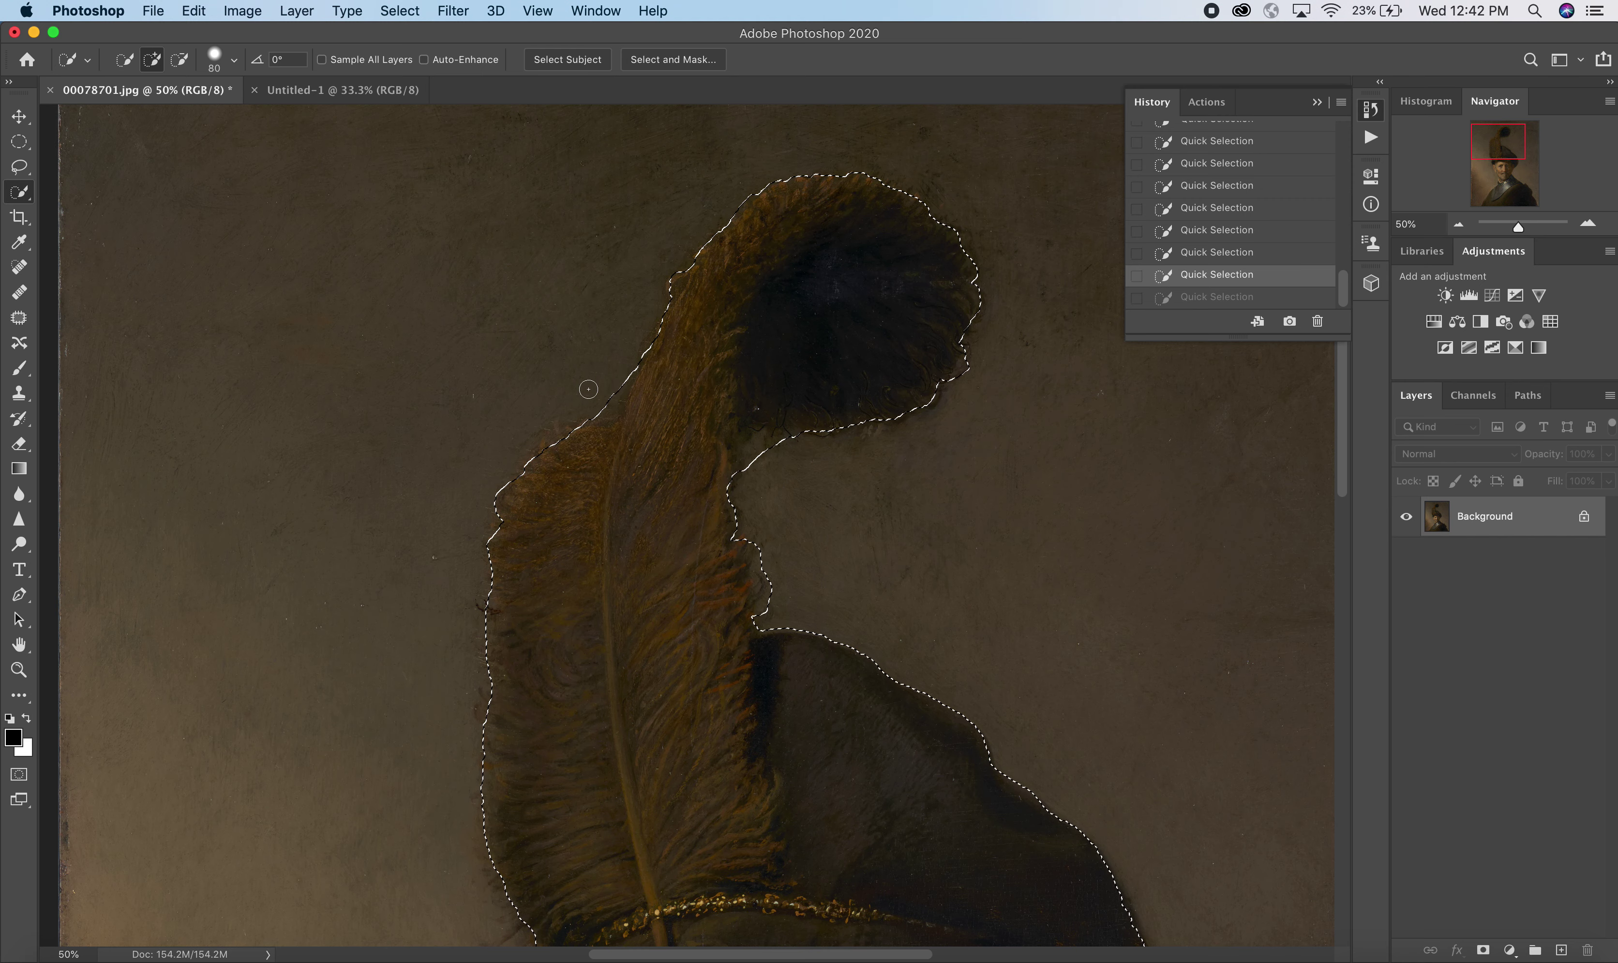
pyautogui.press('alt')
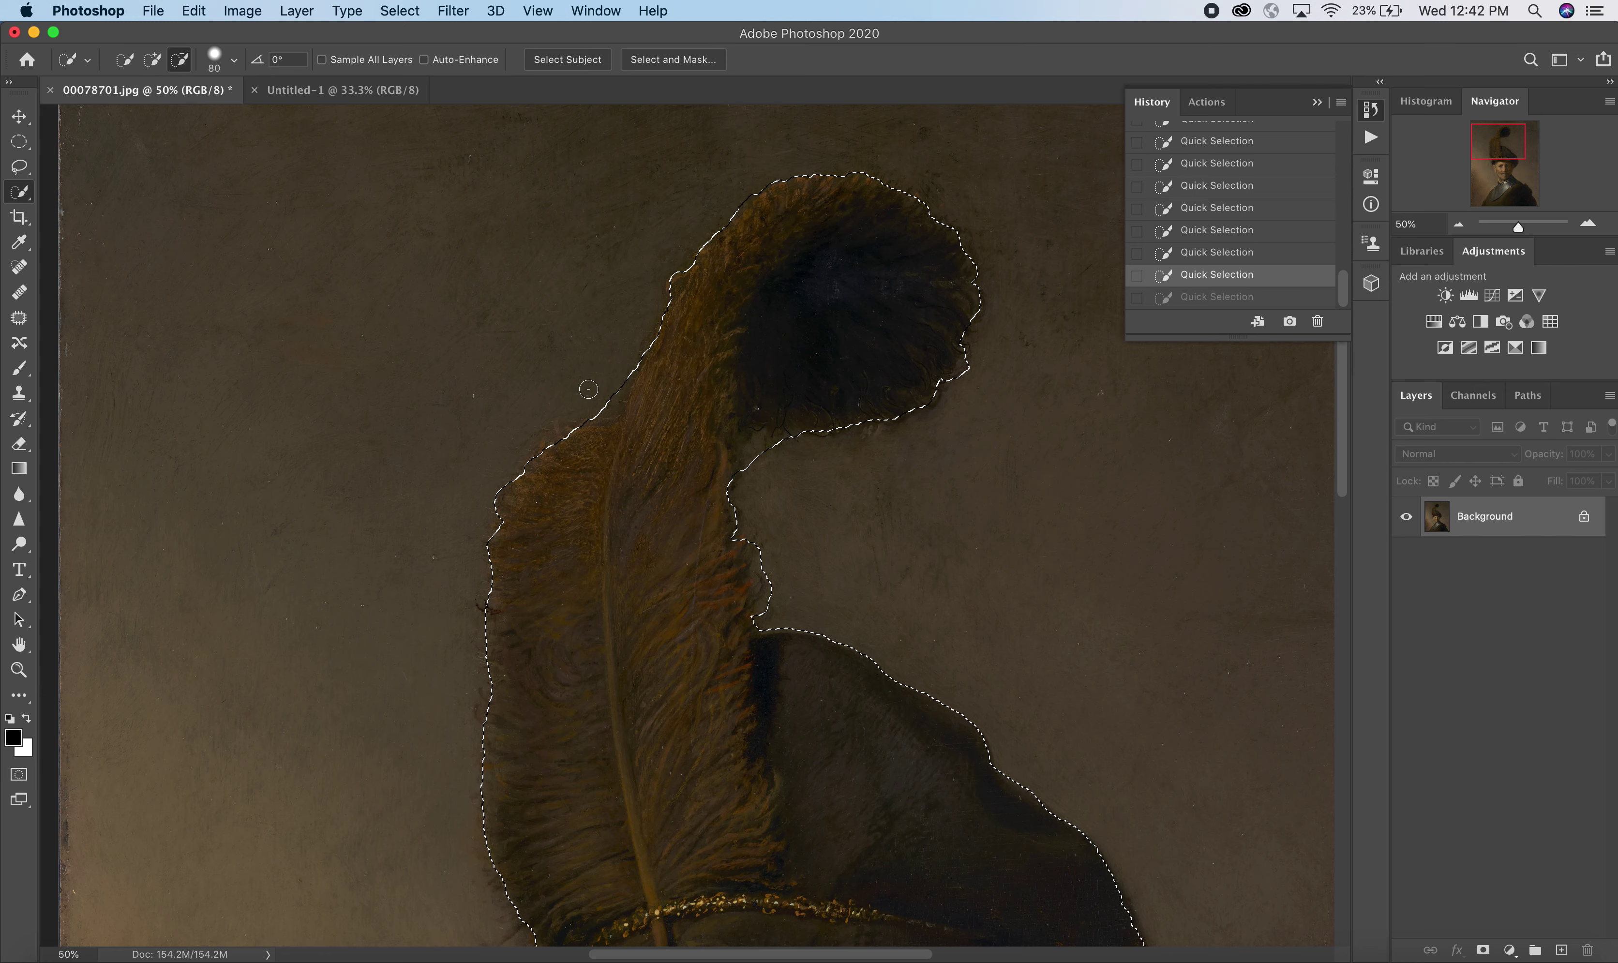
pyautogui.moveTo(612, 408); pyautogui.dragTo(594, 415)
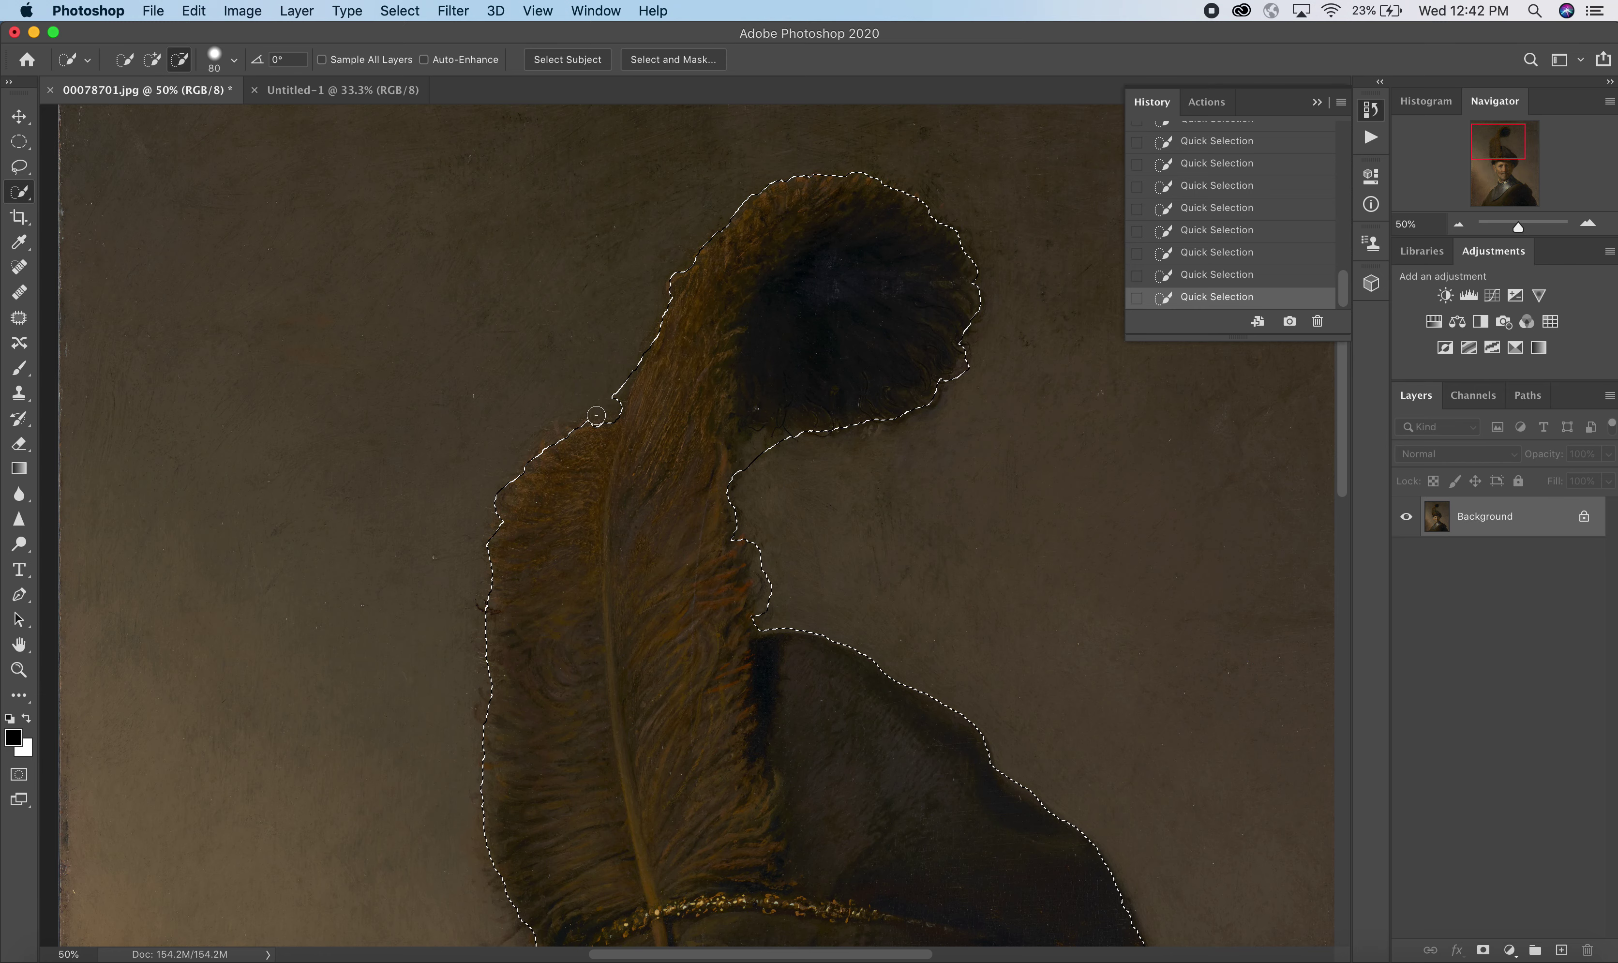
pyautogui.press('alt')
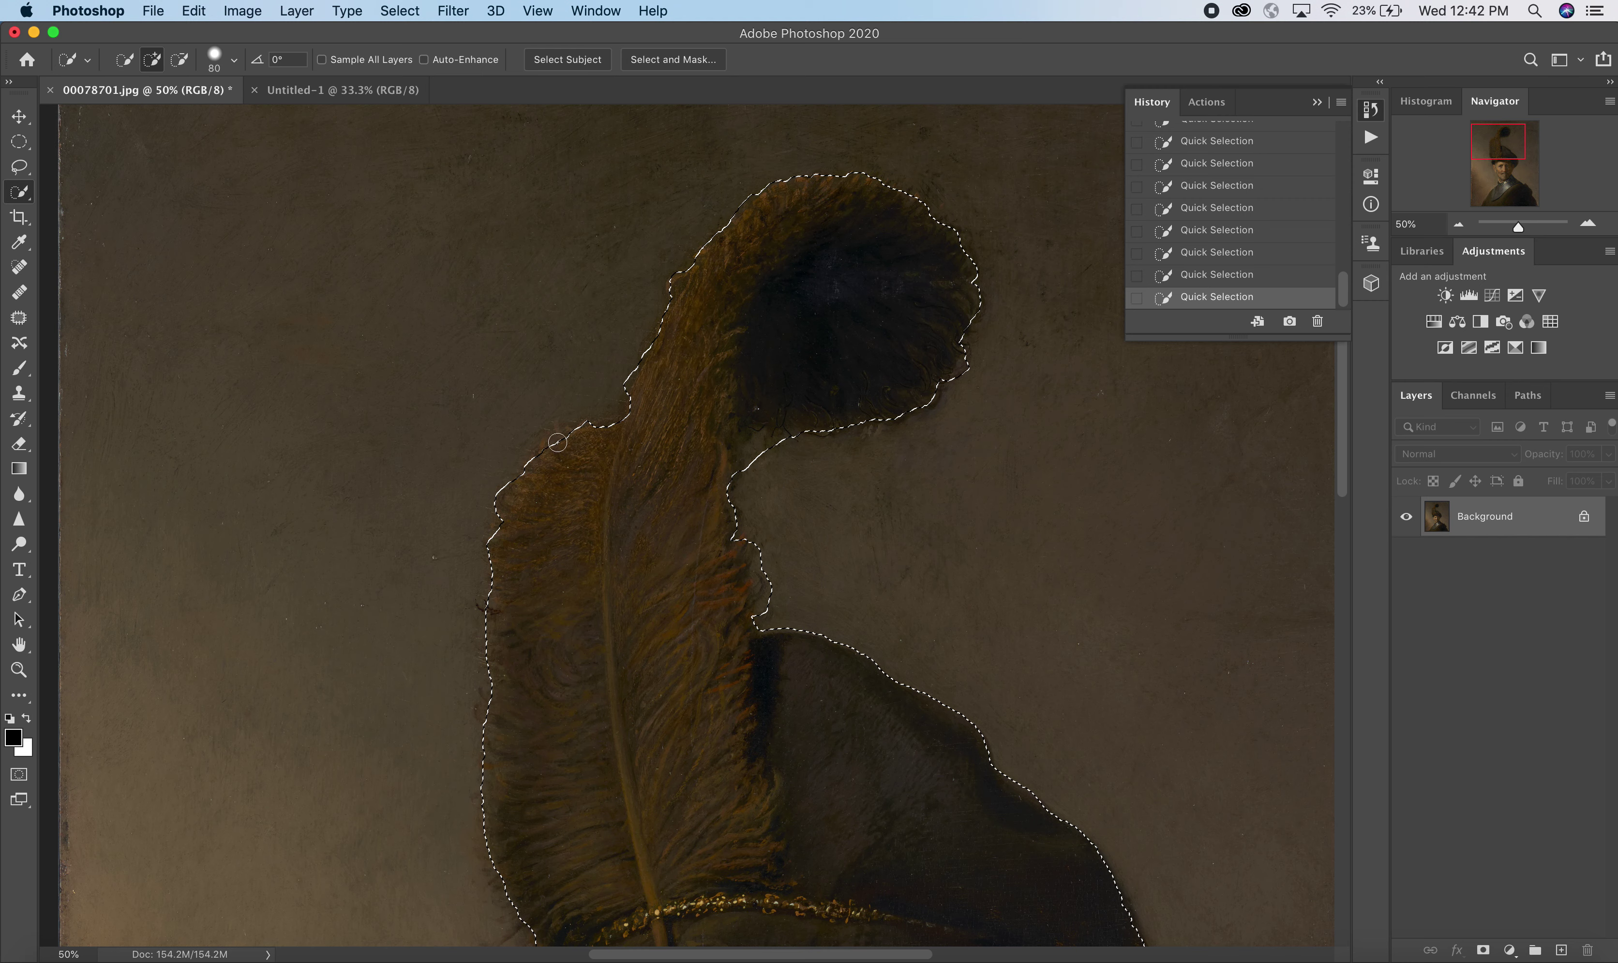
pyautogui.click(535, 448)
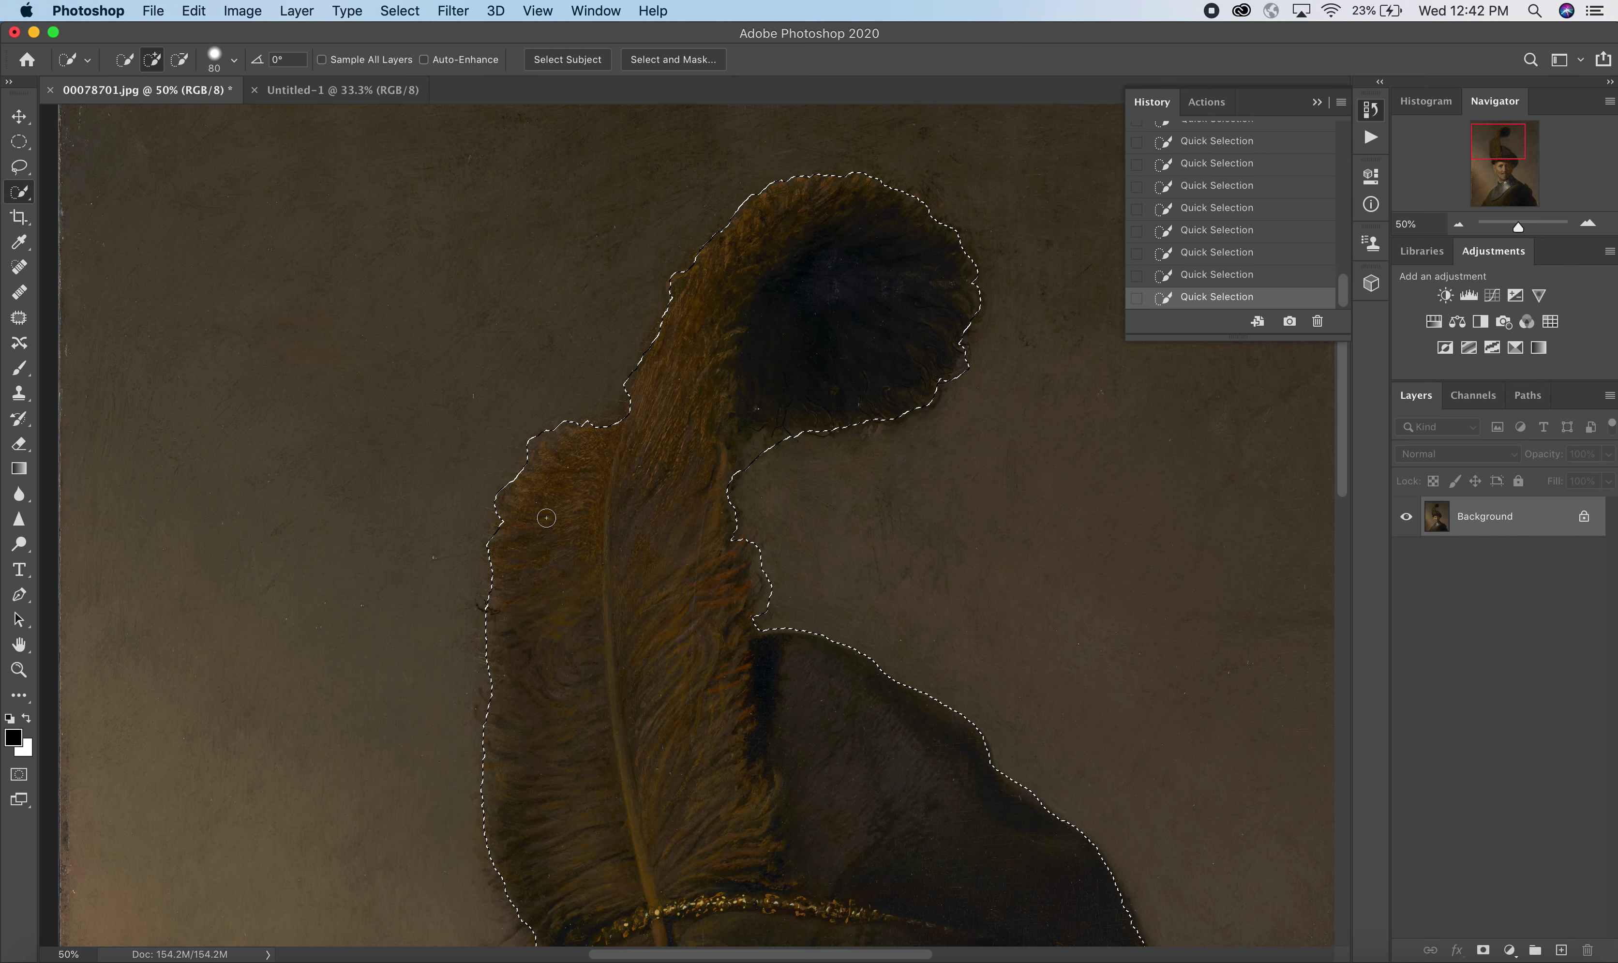
pyautogui.moveTo(571, 549); pyautogui.dragTo(533, 364)
pyautogui.press('alt')
pyautogui.moveTo(726, 375); pyautogui.dragTo(750, 440)
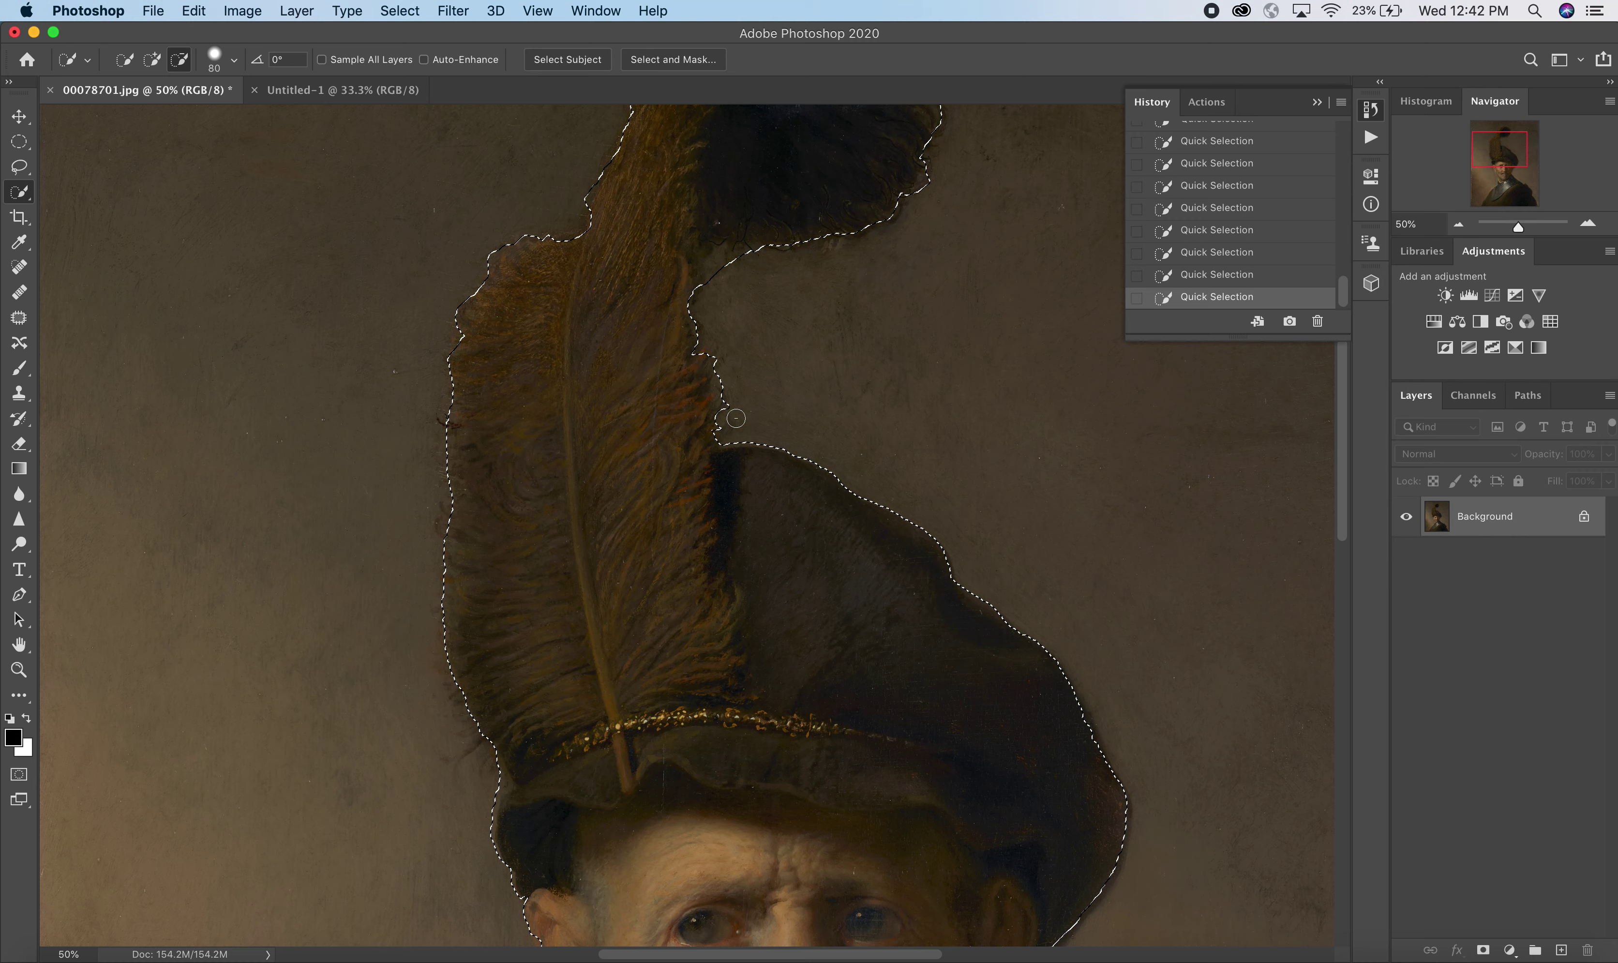
# Step: Refine the selection along the hat's right edge and beside the ear, undoing the last change
pyautogui.moveTo(935, 544)
pyautogui.mouseDown()
pyautogui.moveTo(794, 419)
pyautogui.moveTo(859, 479)
pyautogui.mouseUp()
pyautogui.press('alt')
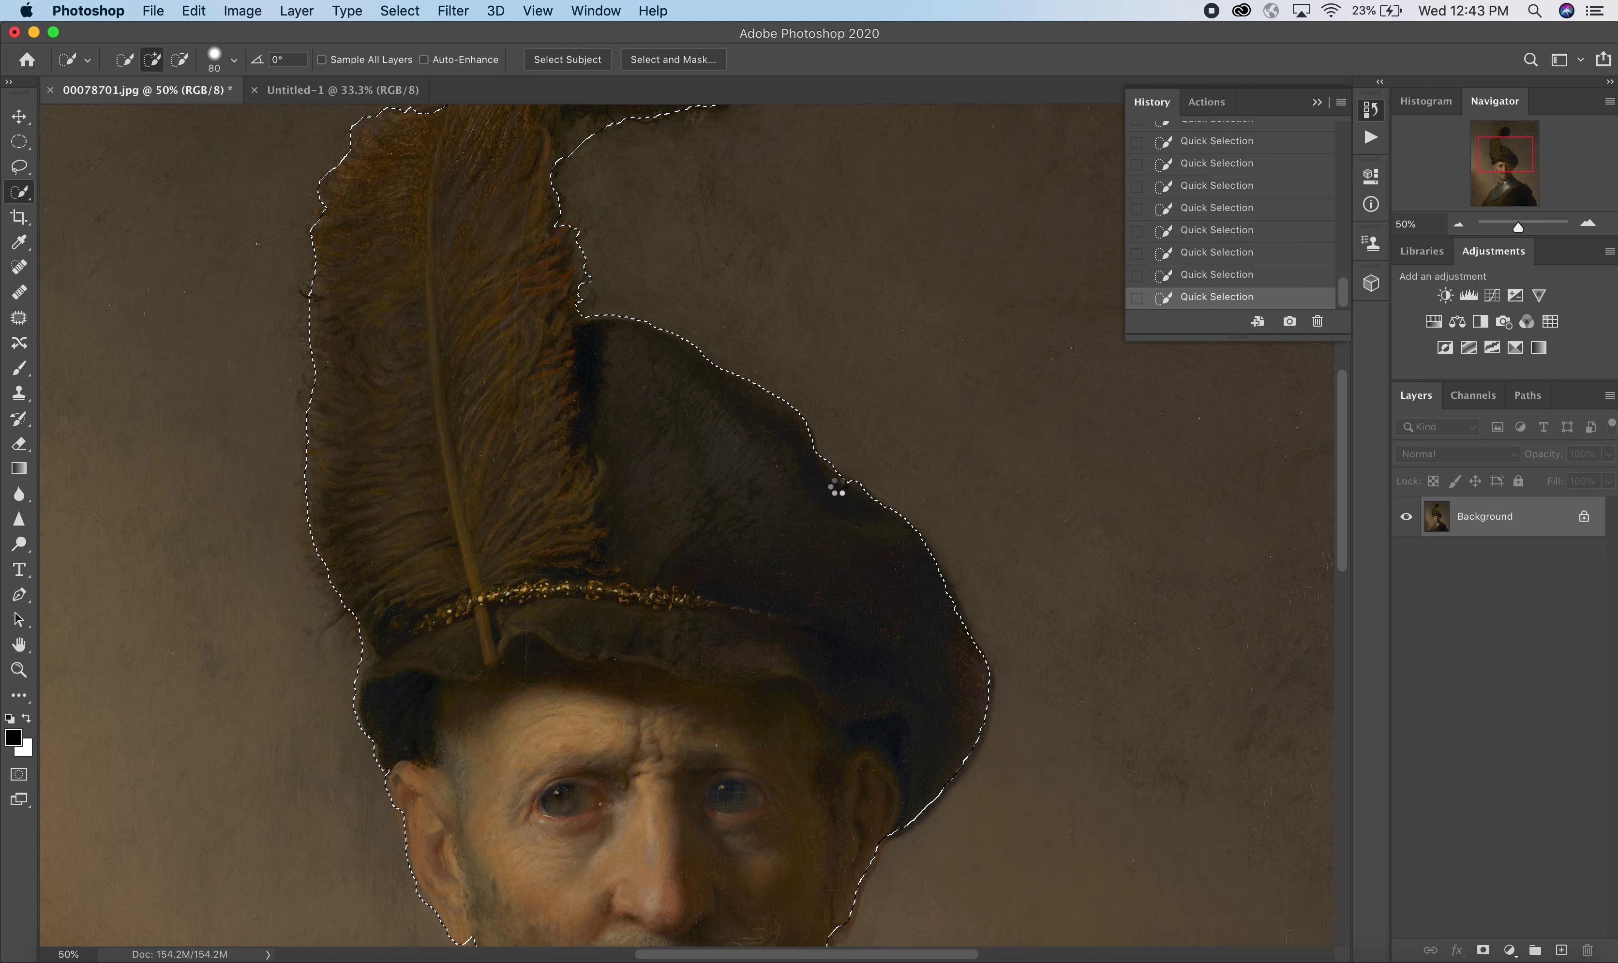
pyautogui.moveTo(1003, 593); pyautogui.dragTo(906, 339)
pyautogui.moveTo(877, 477); pyautogui.dragTo(783, 583)
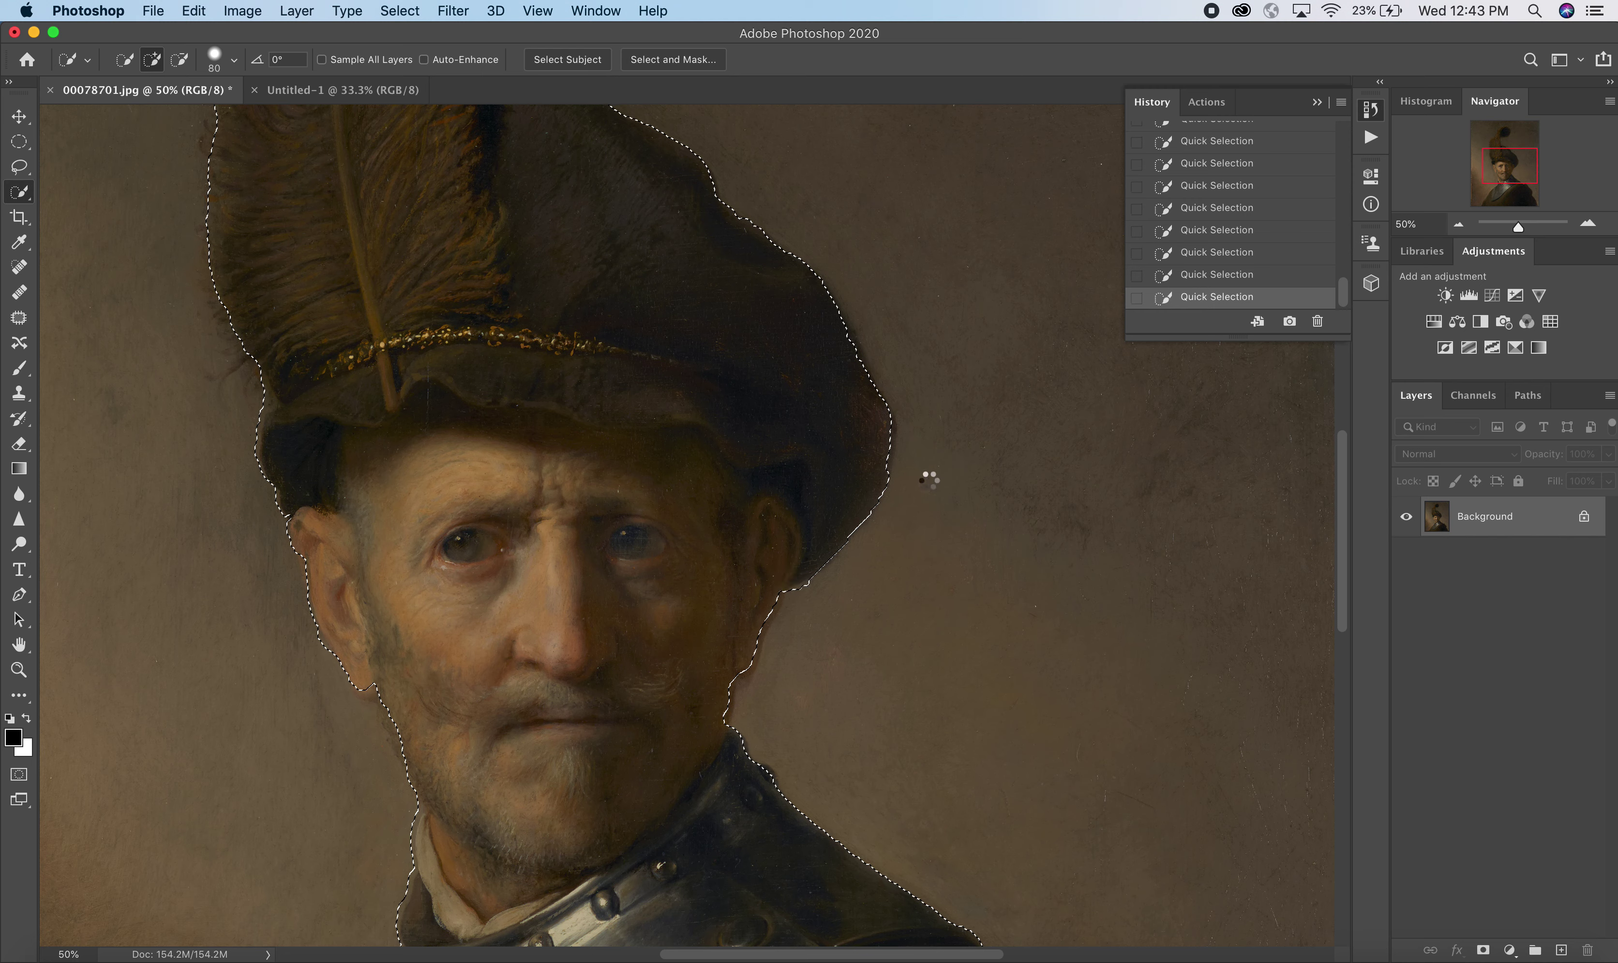
pyautogui.moveTo(771, 599); pyautogui.dragTo(749, 650)
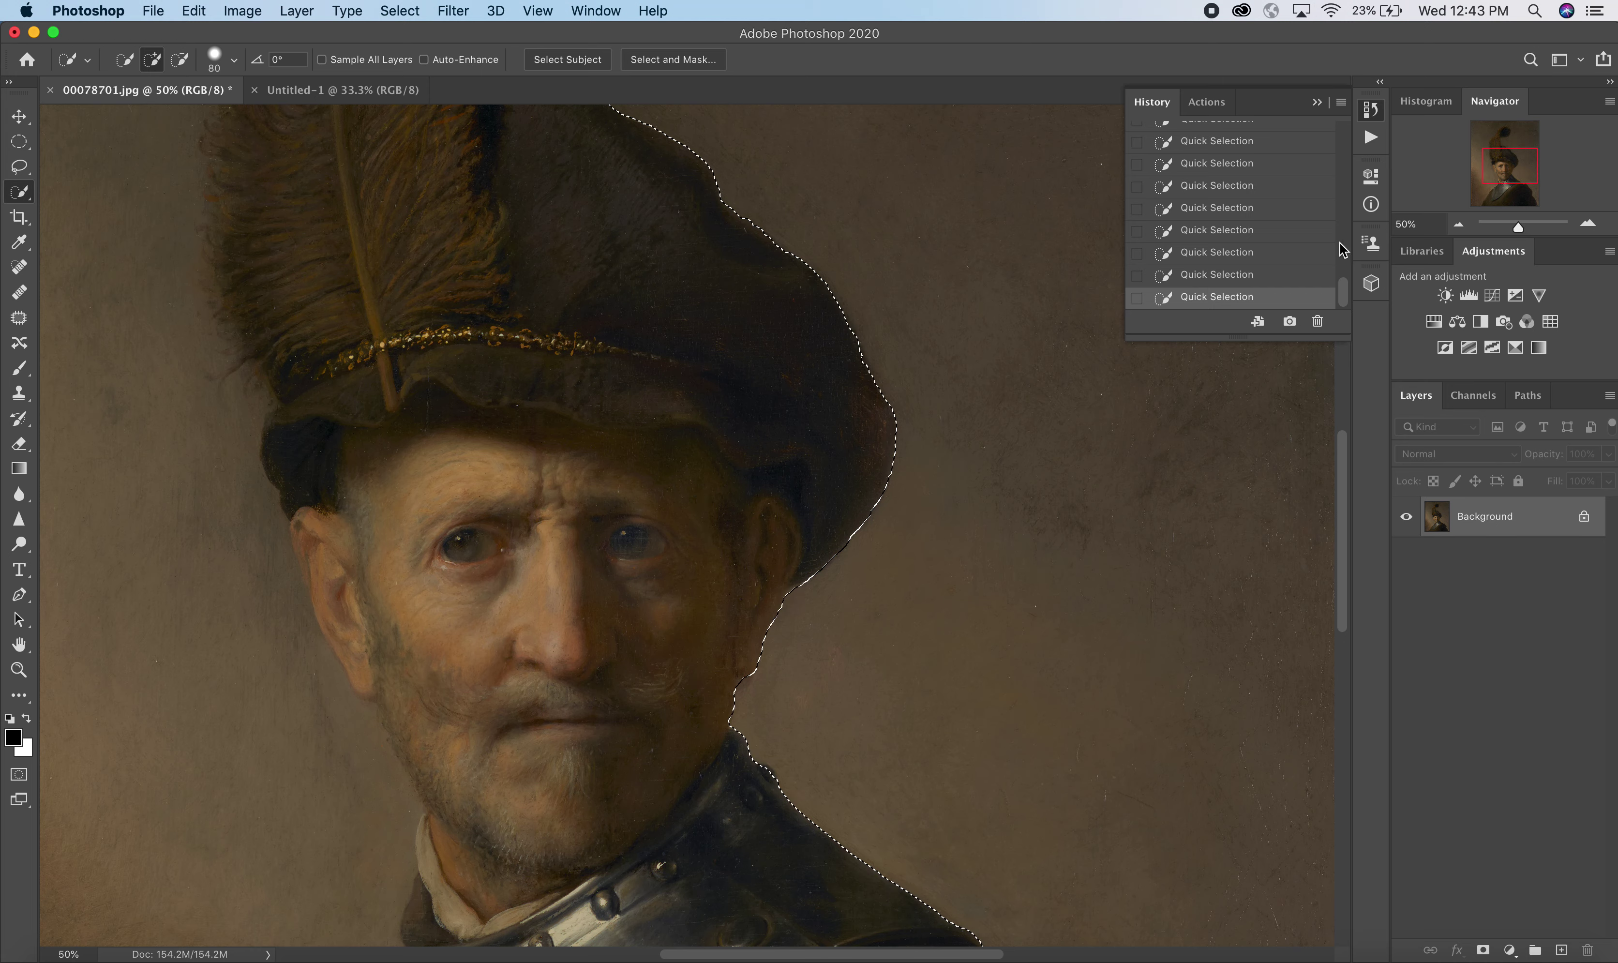
pyautogui.click(1232, 275)
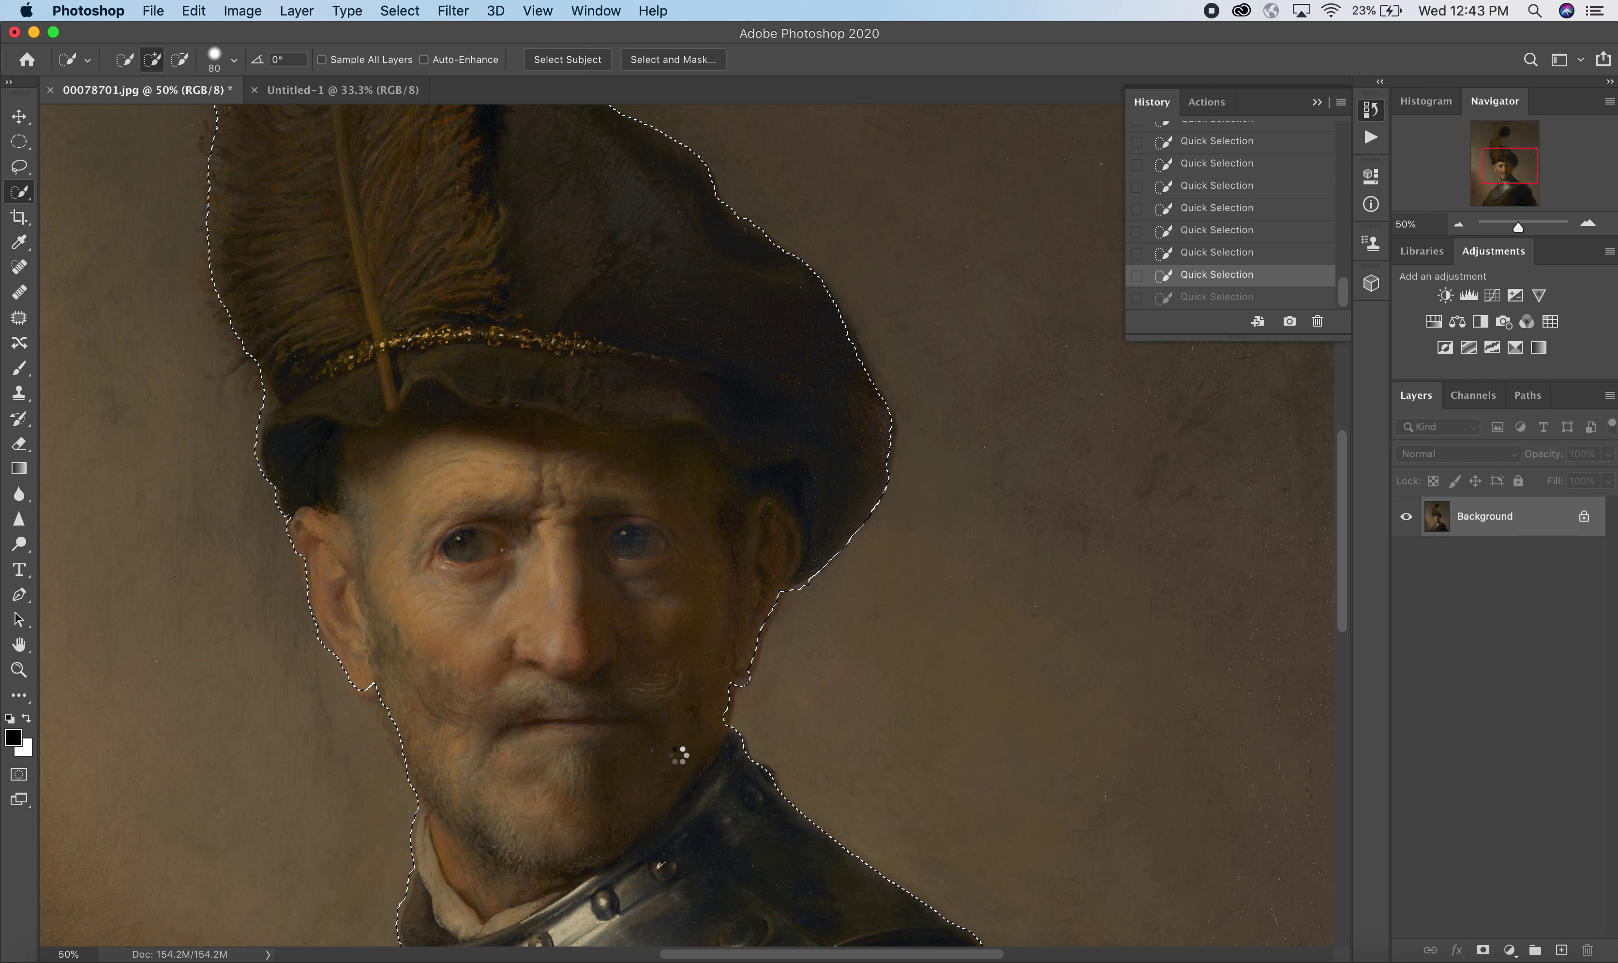
# Step: Refine the jaw and ear edges, stepping back in History to remove unwanted spikes
pyautogui.moveTo(706, 718); pyautogui.dragTo(709, 672)
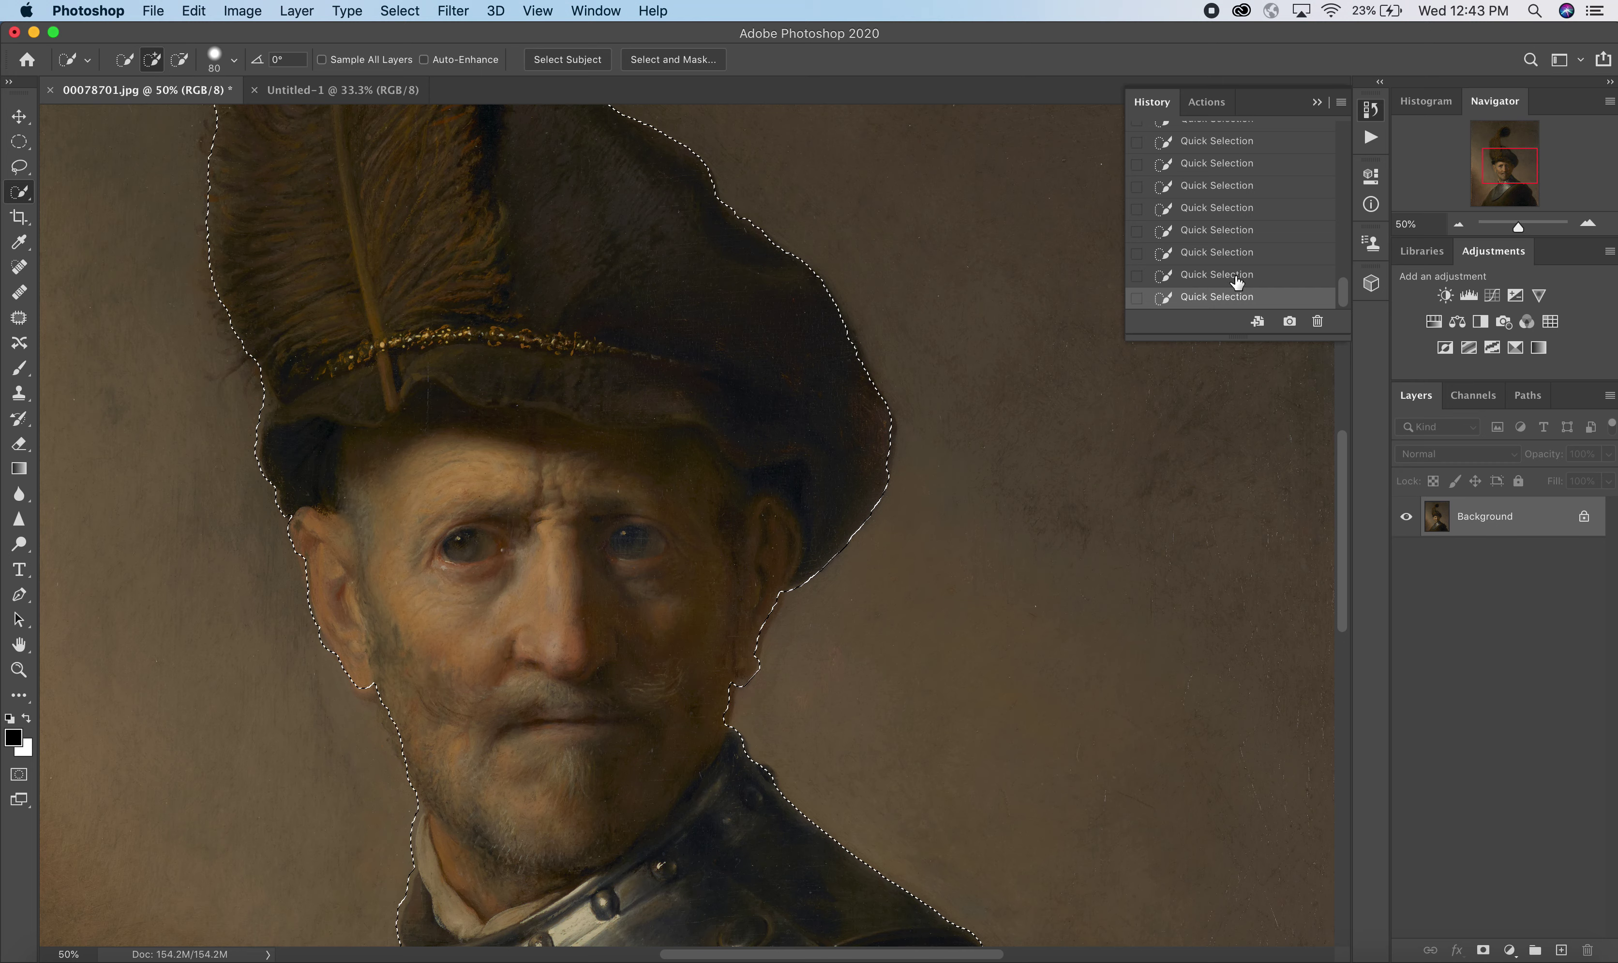
pyautogui.press('super+z')
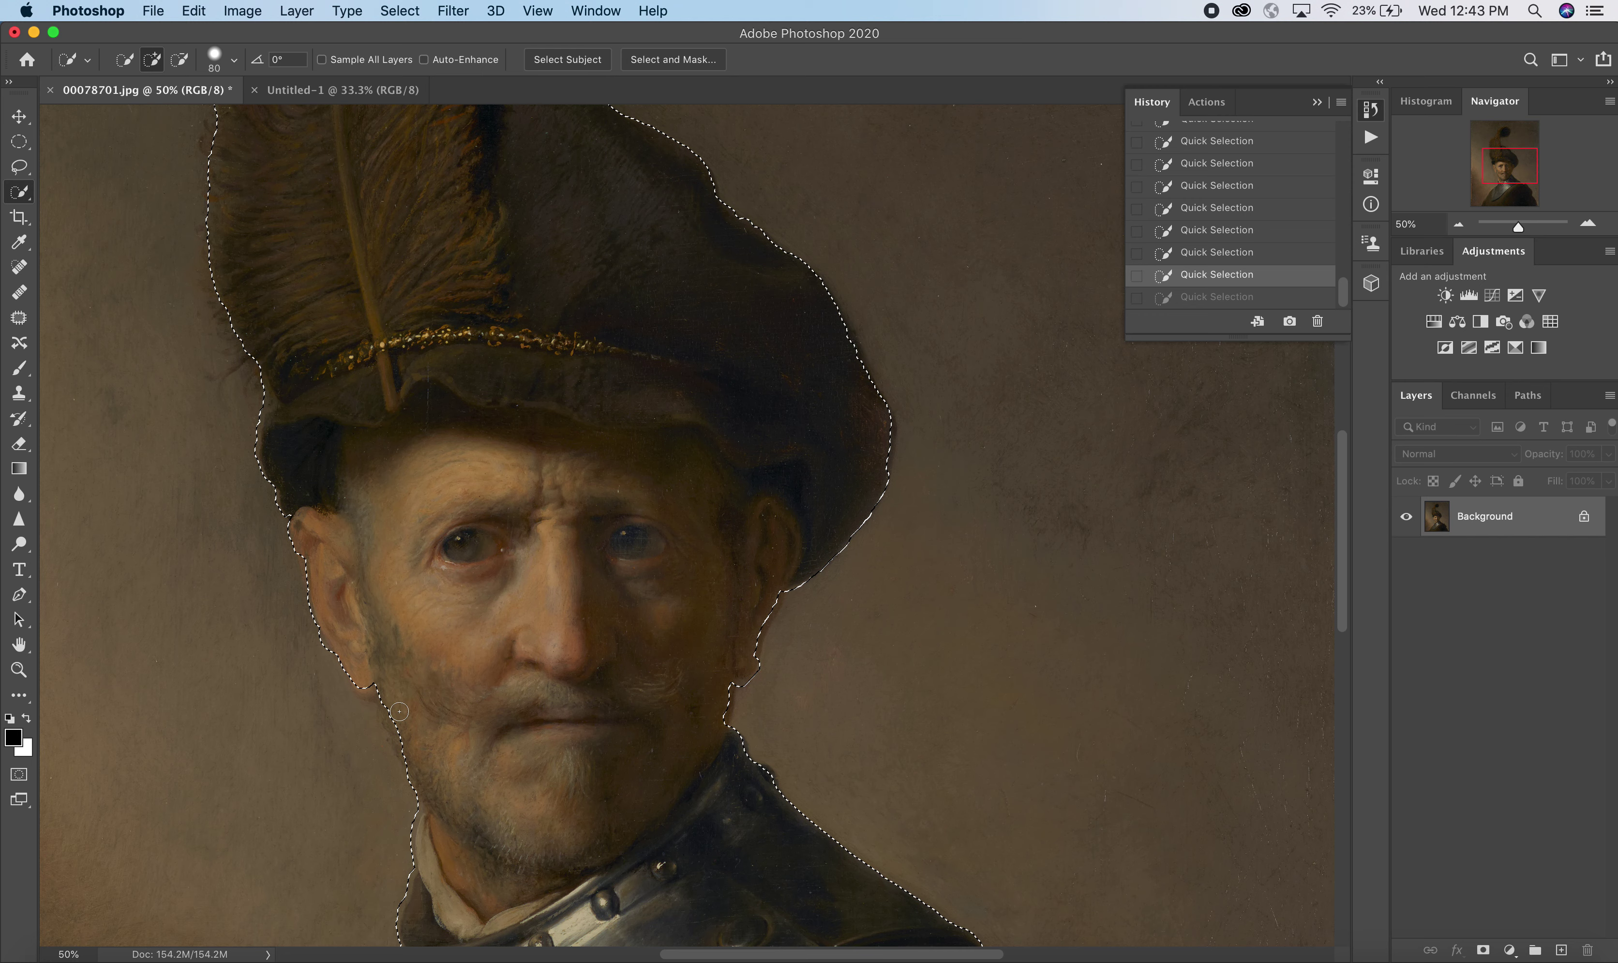
pyautogui.moveTo(371, 695); pyautogui.dragTo(379, 697)
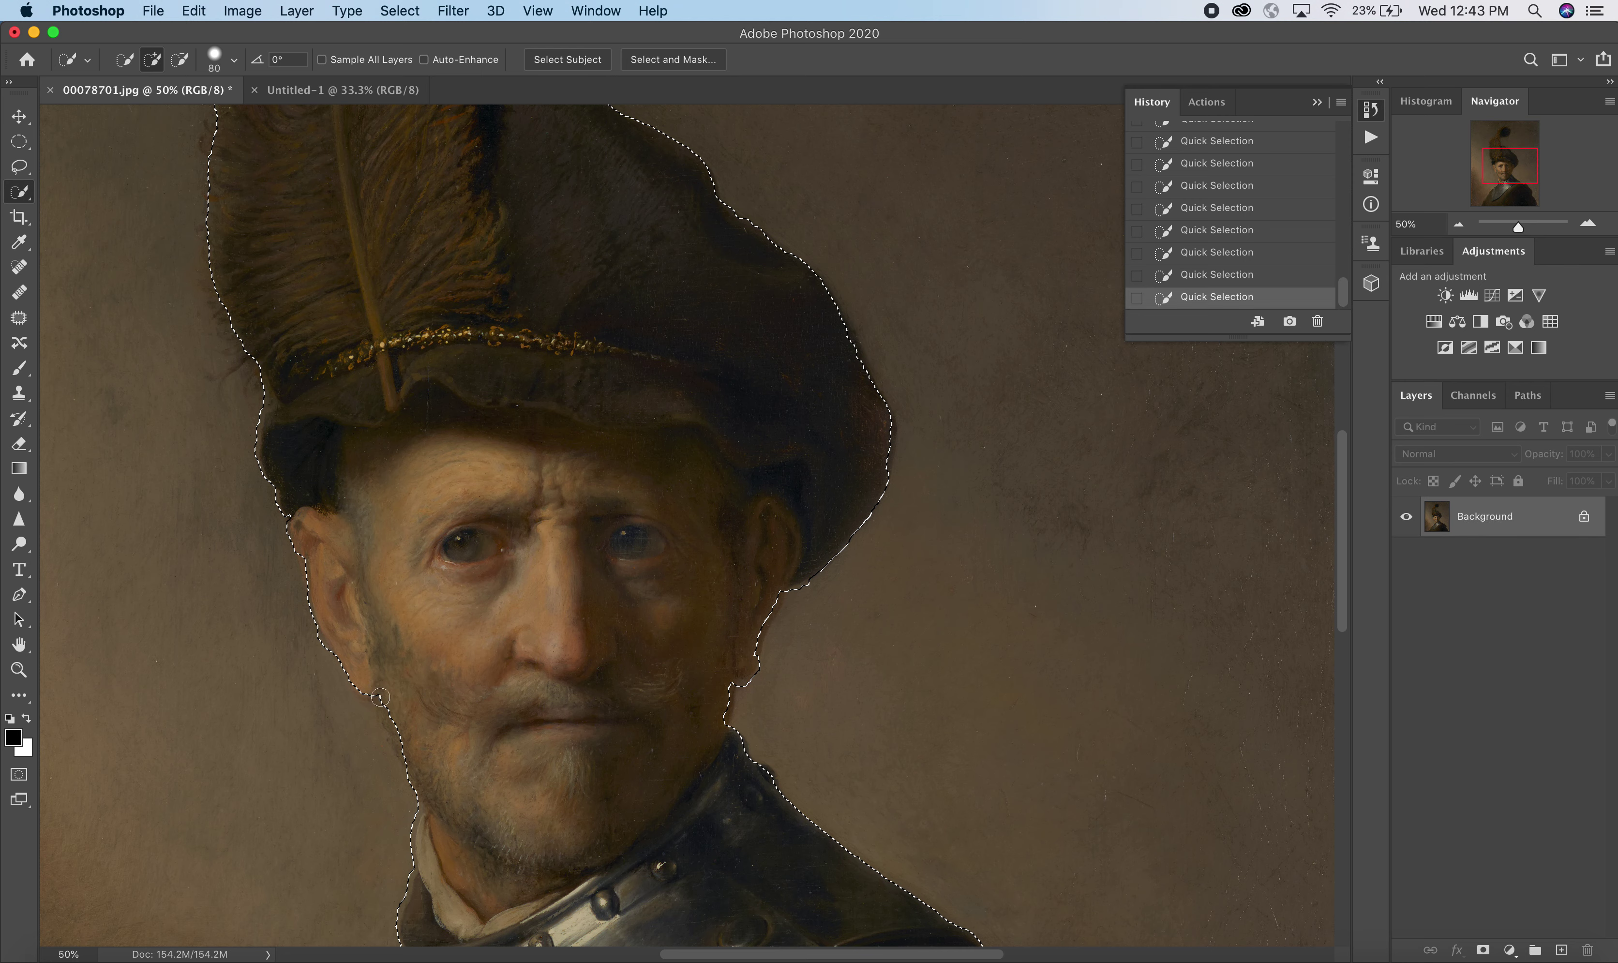
pyautogui.click(1218, 282)
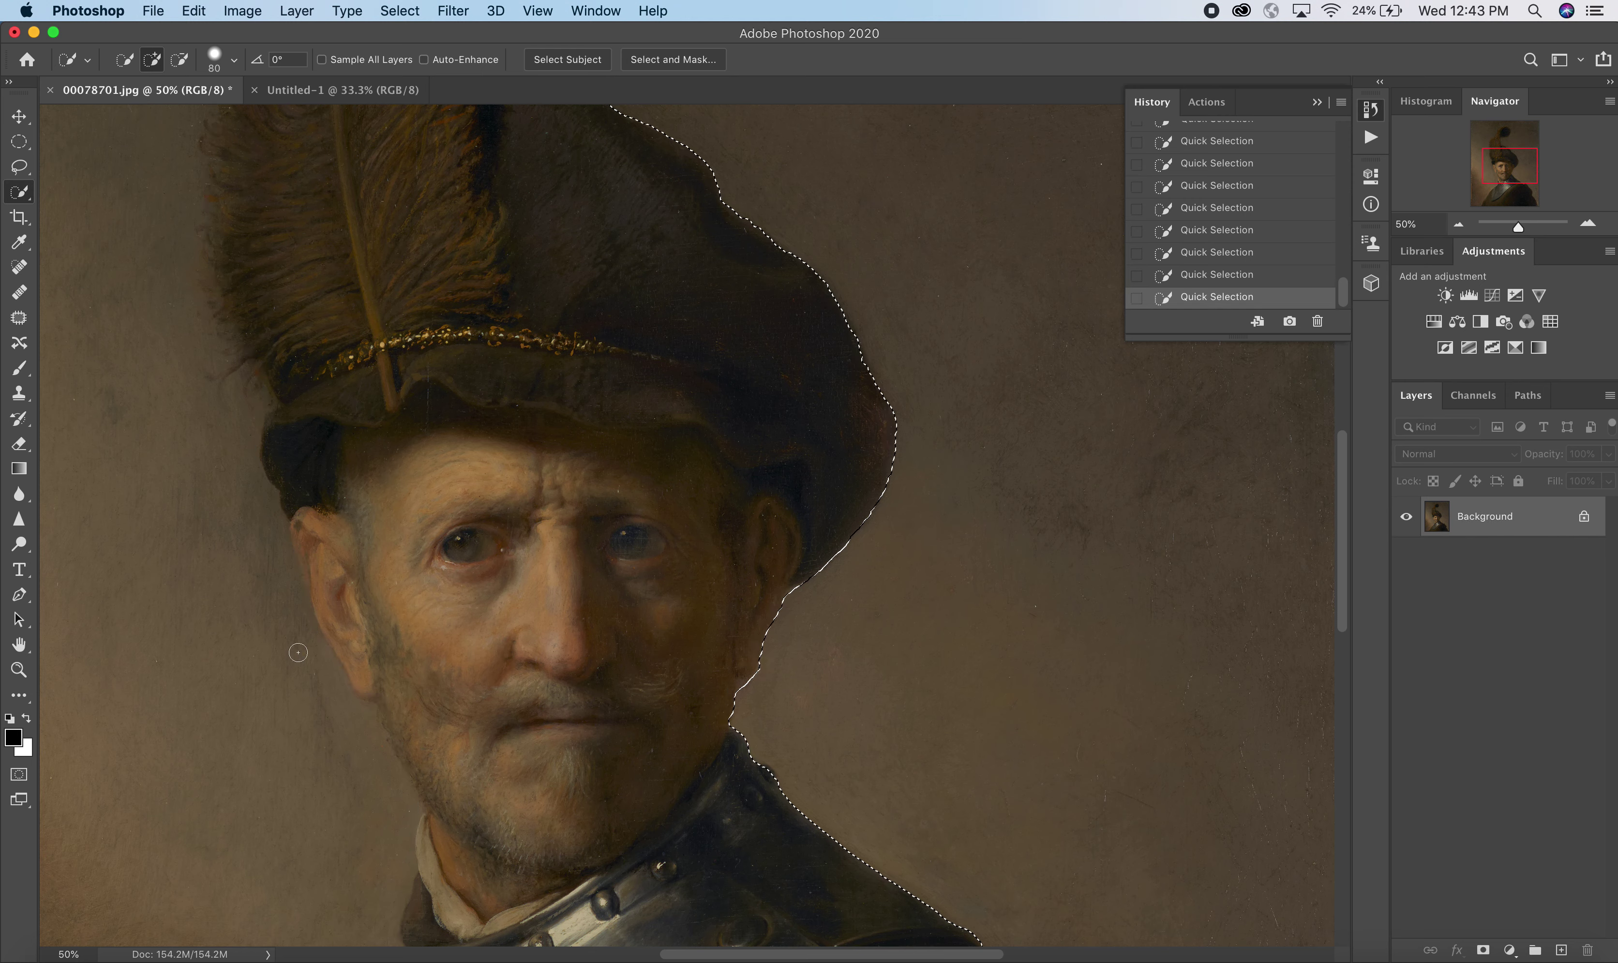
pyautogui.click(1208, 281)
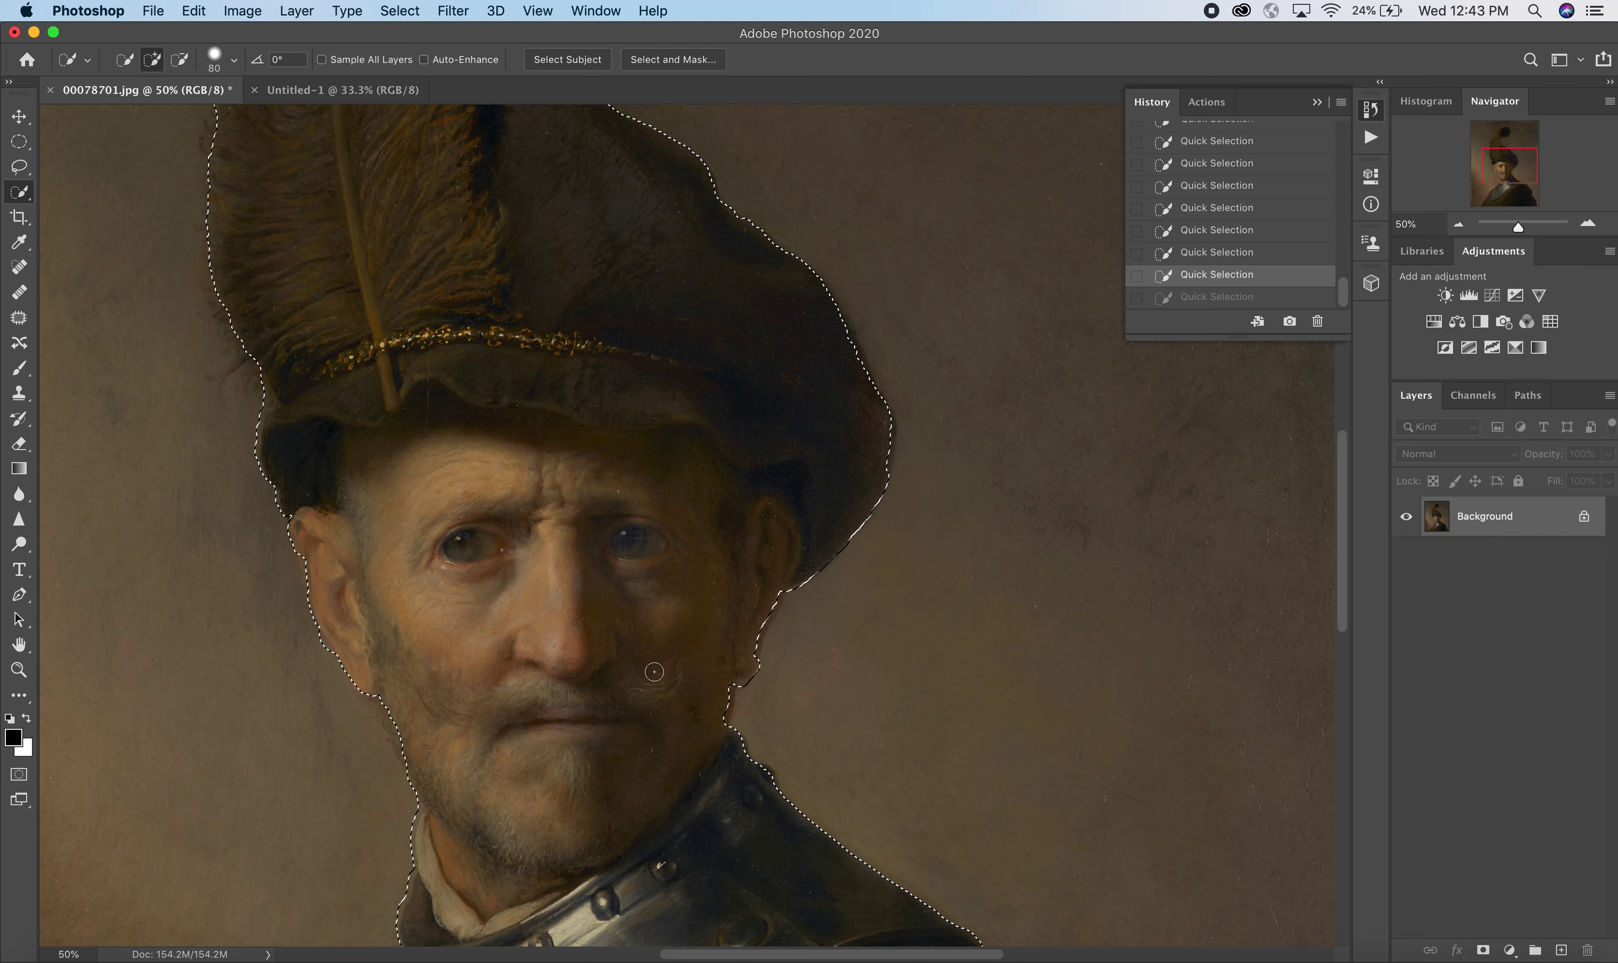
pyautogui.moveTo(682, 741); pyautogui.dragTo(505, 423)
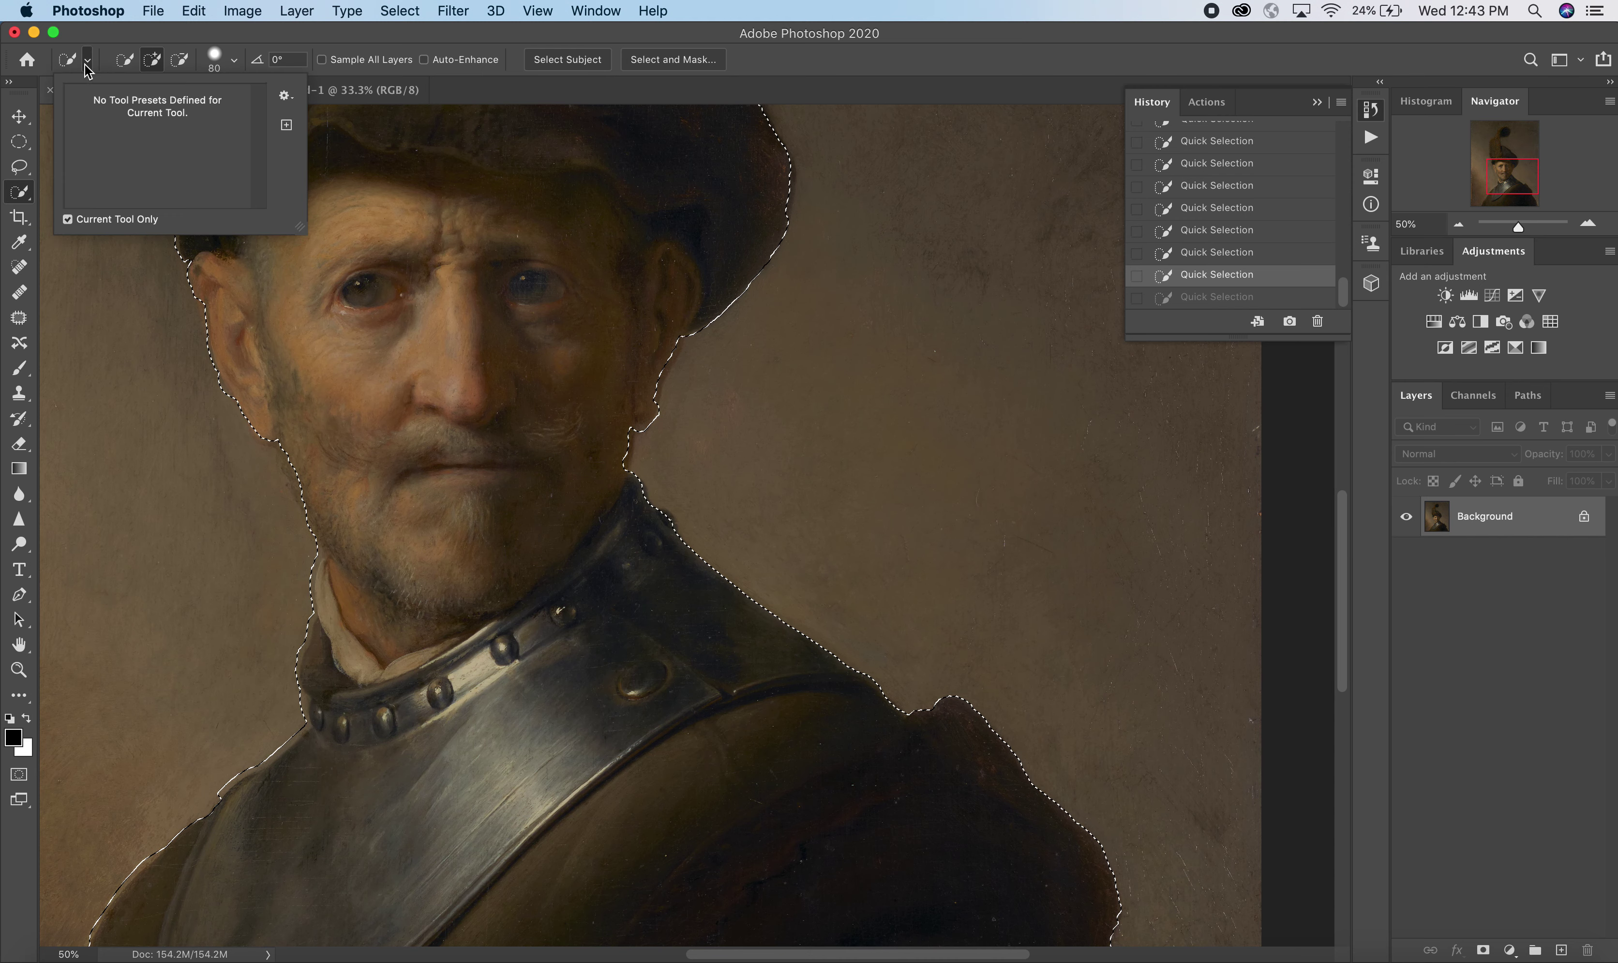
# Step: Raise the brush hardness to 100%, undo the last Quick Selection stroke, and switch to the Lasso
pyautogui.click(216, 60)
pyautogui.moveTo(219, 158); pyautogui.dragTo(312, 161)
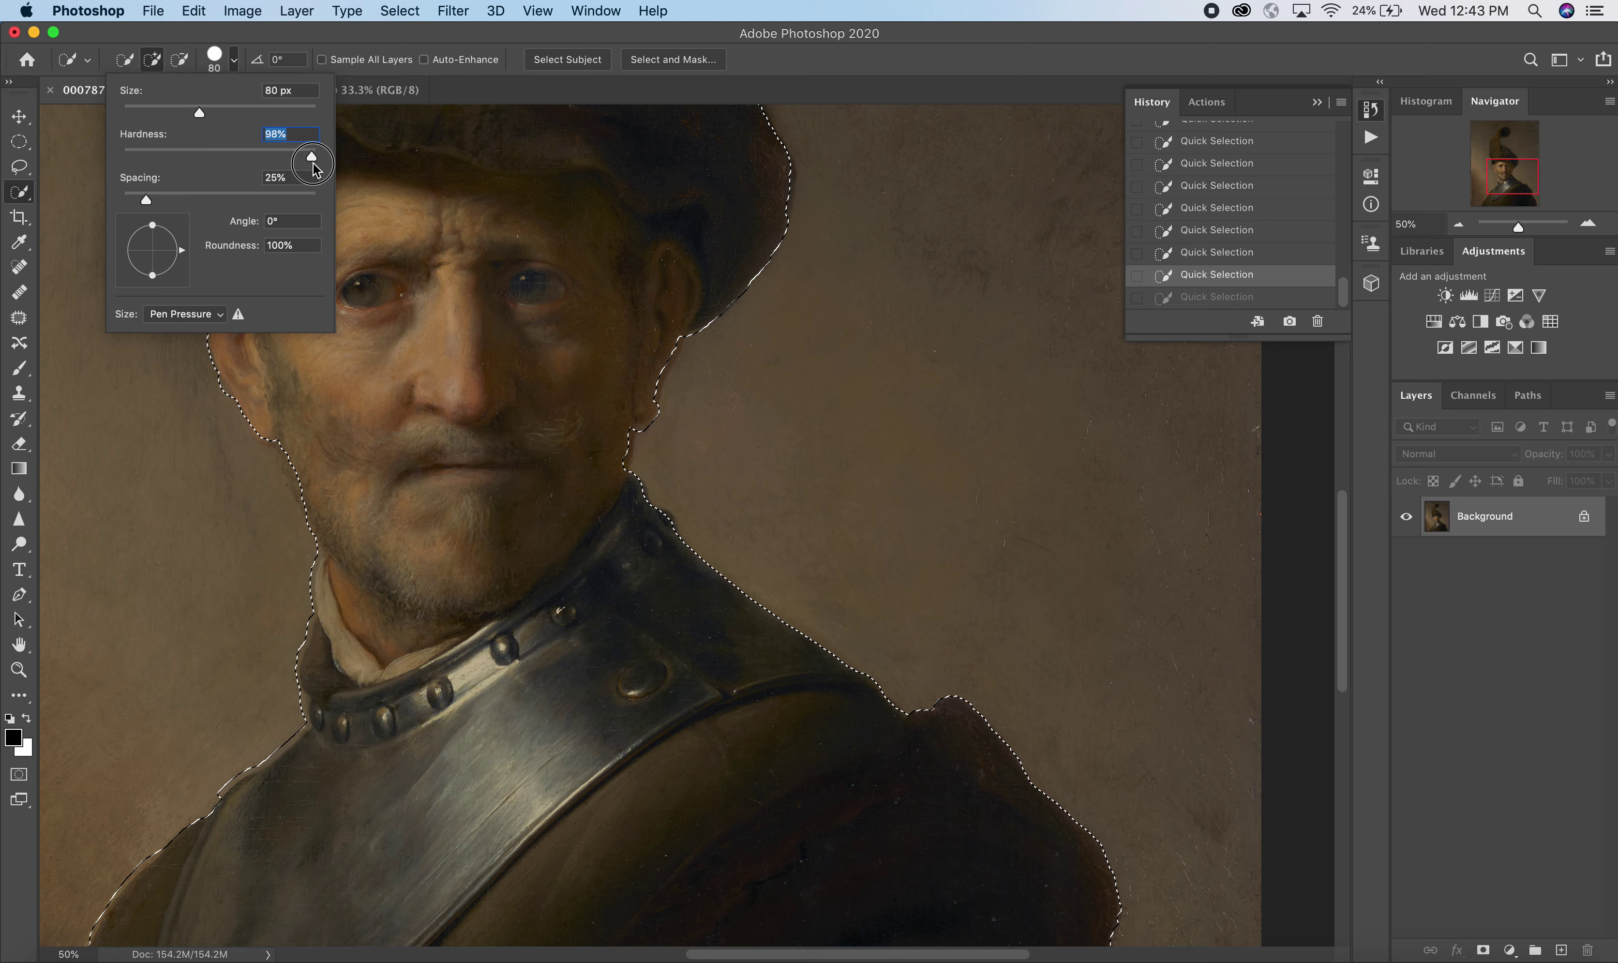
pyautogui.click(622, 447)
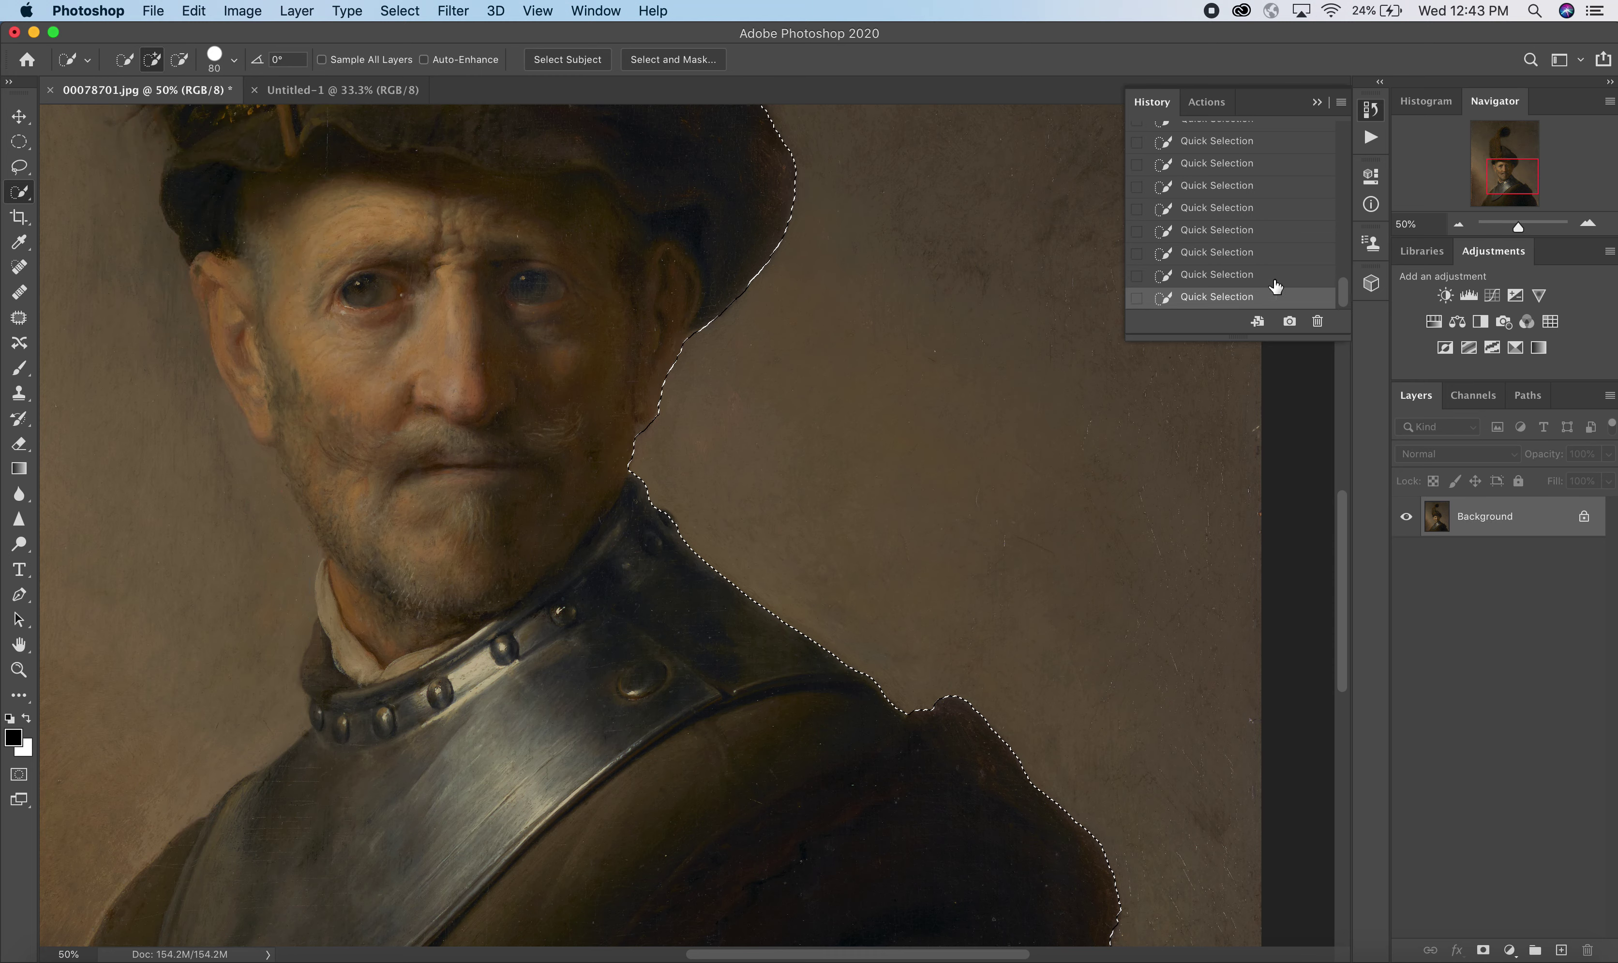
pyautogui.click(1242, 277)
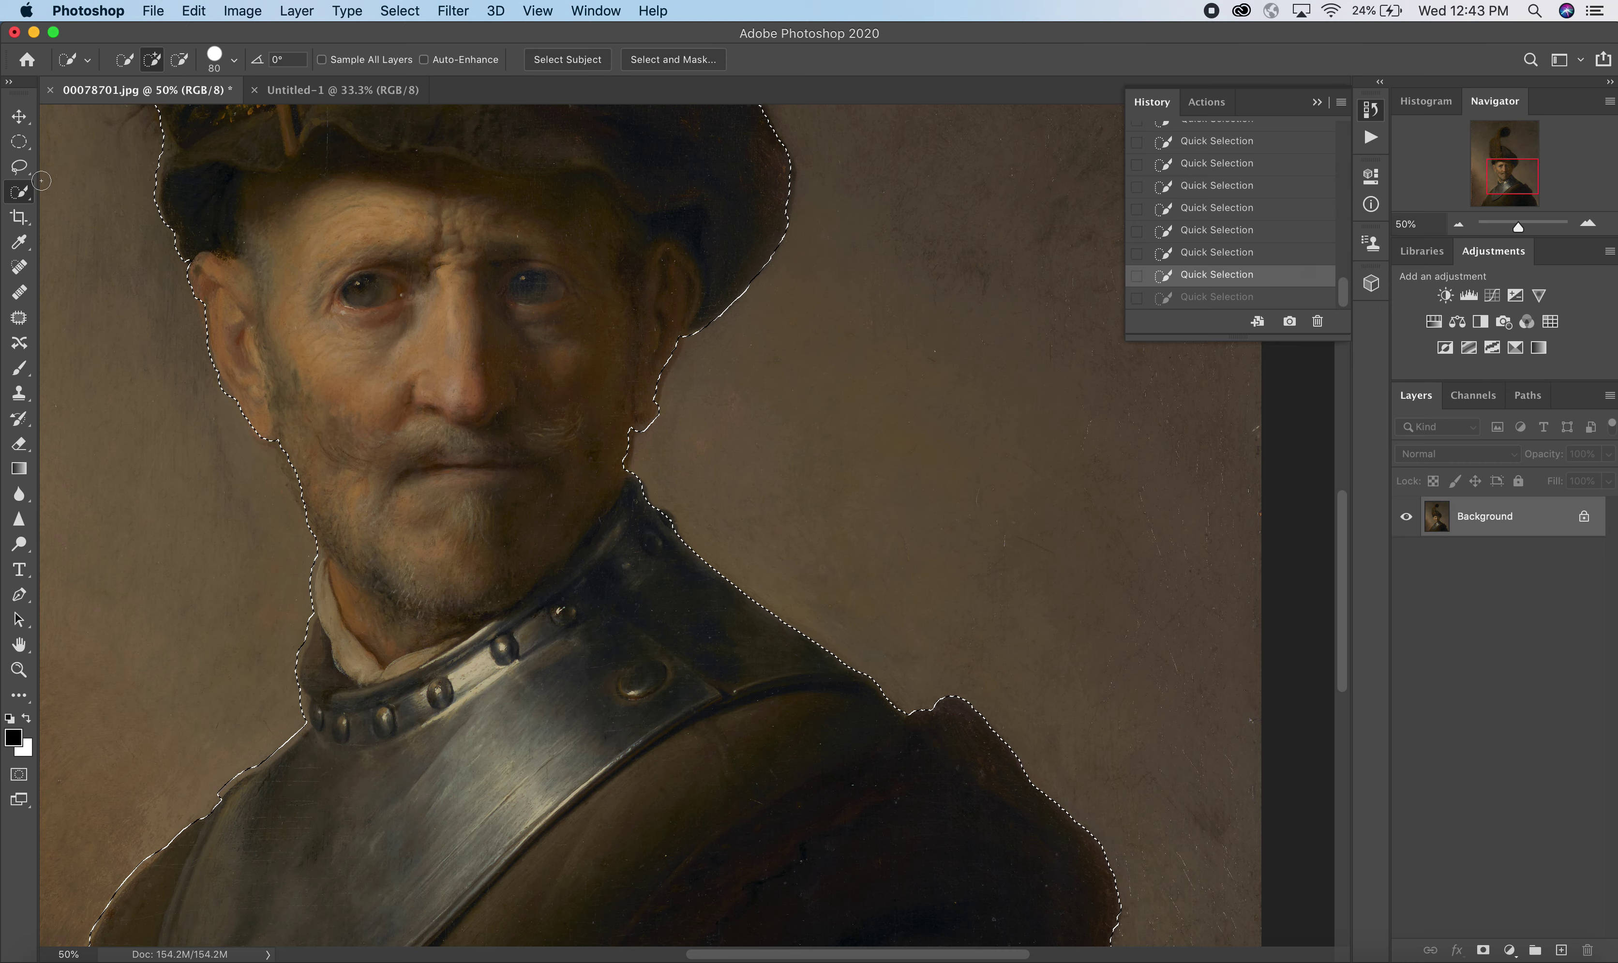
pyautogui.click(19, 166)
pyautogui.click(78, 164)
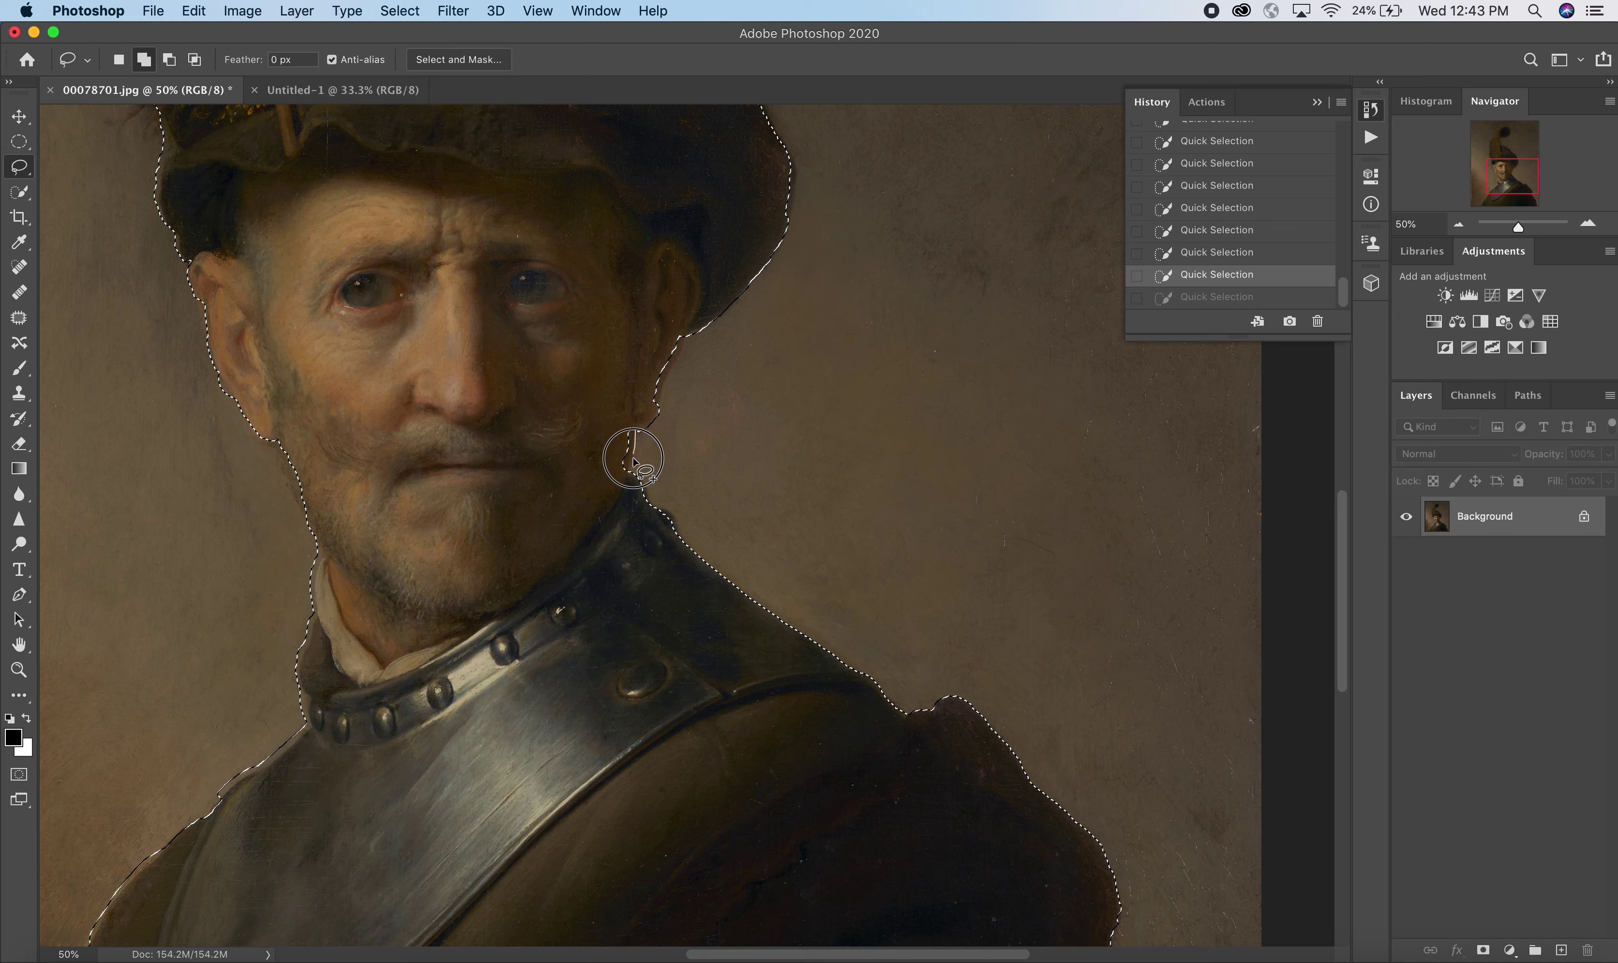
# Step: Redraw the selection edge with the Lasso along the cheek, neck and shoulder
pyautogui.moveTo(636, 429); pyautogui.dragTo(634, 426)
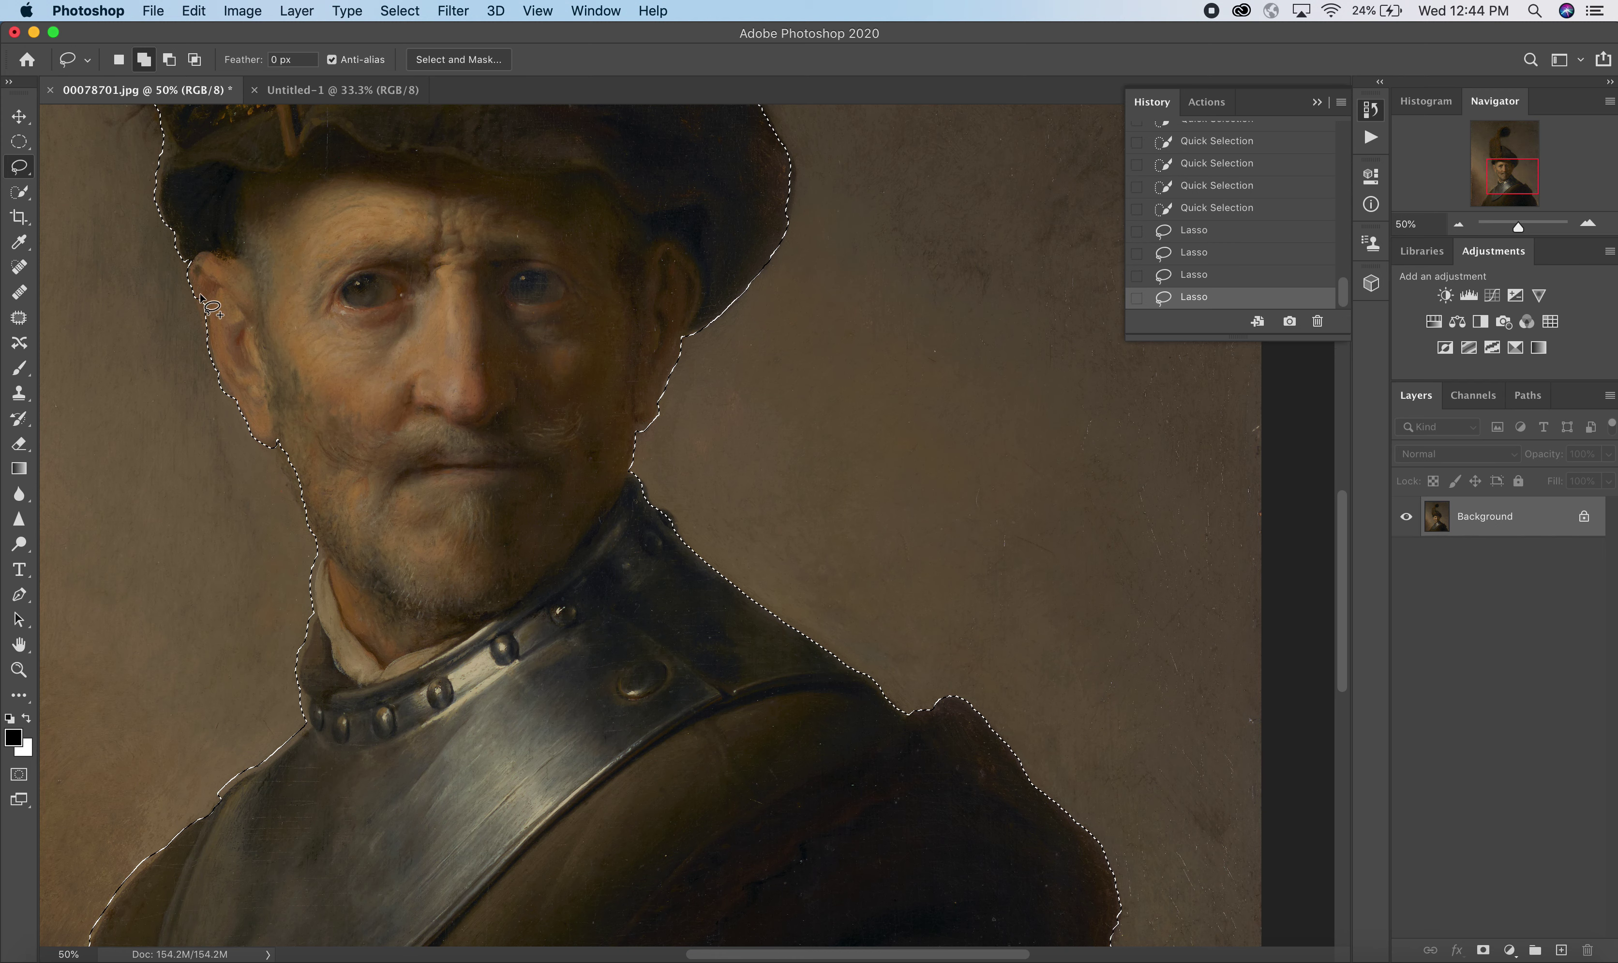
pyautogui.moveTo(204, 302); pyautogui.dragTo(287, 377)
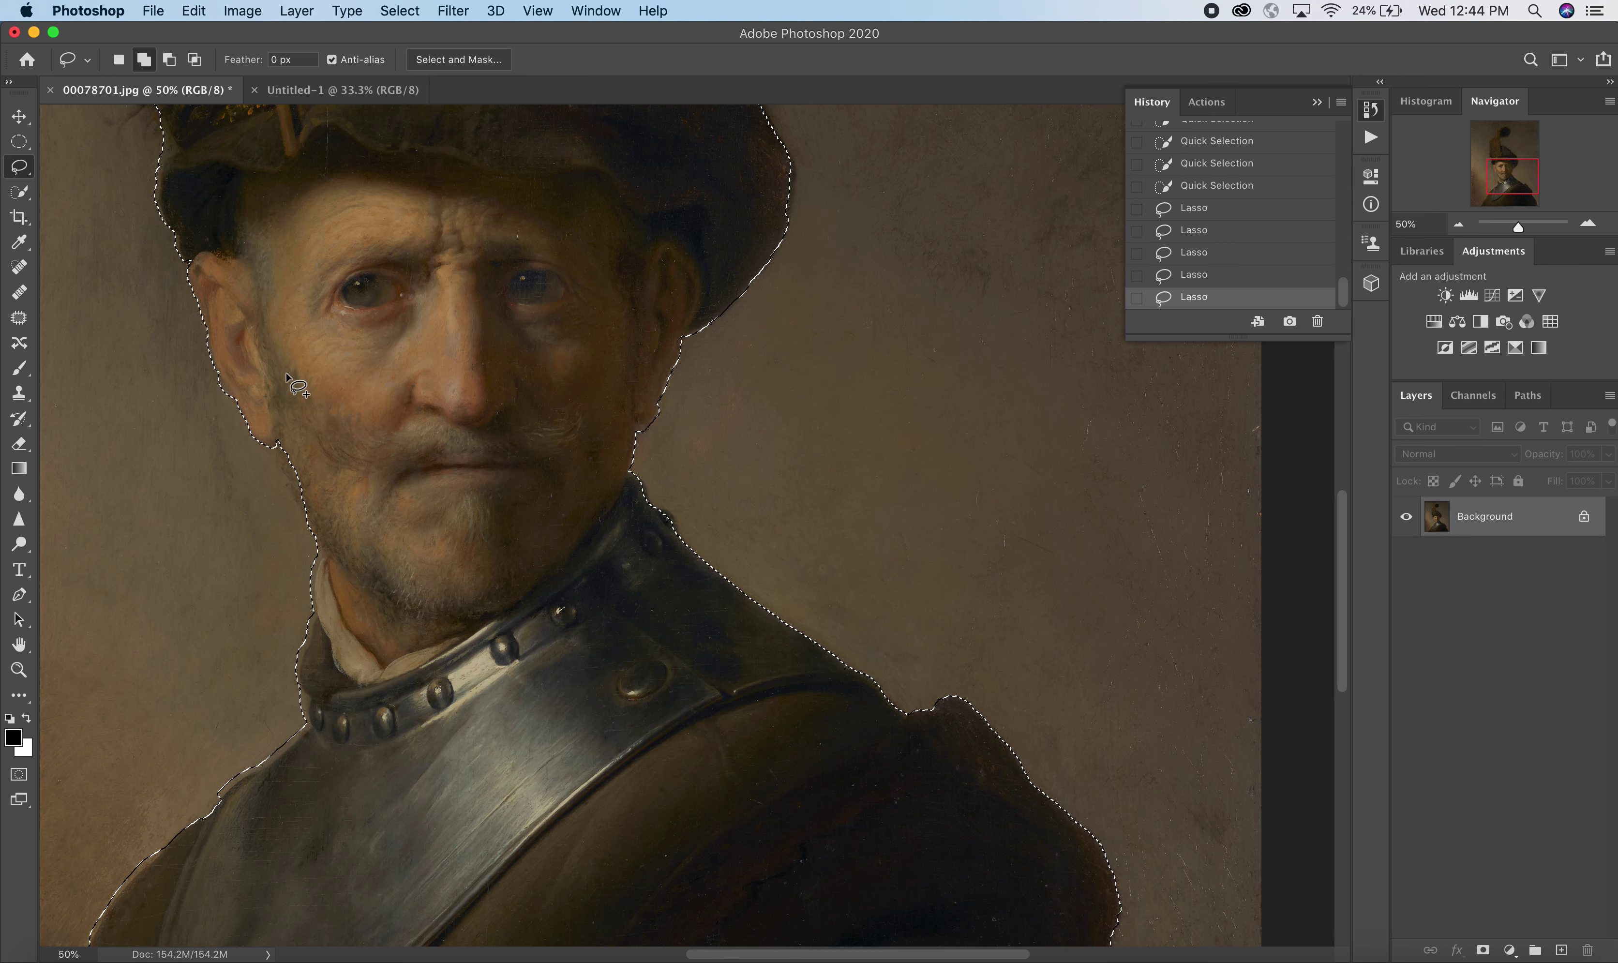
pyautogui.click(647, 509)
pyautogui.moveTo(647, 509); pyautogui.dragTo(675, 548)
pyautogui.click(837, 650)
pyautogui.moveTo(837, 650); pyautogui.dragTo(667, 383)
pyautogui.moveTo(512, 476); pyautogui.dragTo(874, 516)
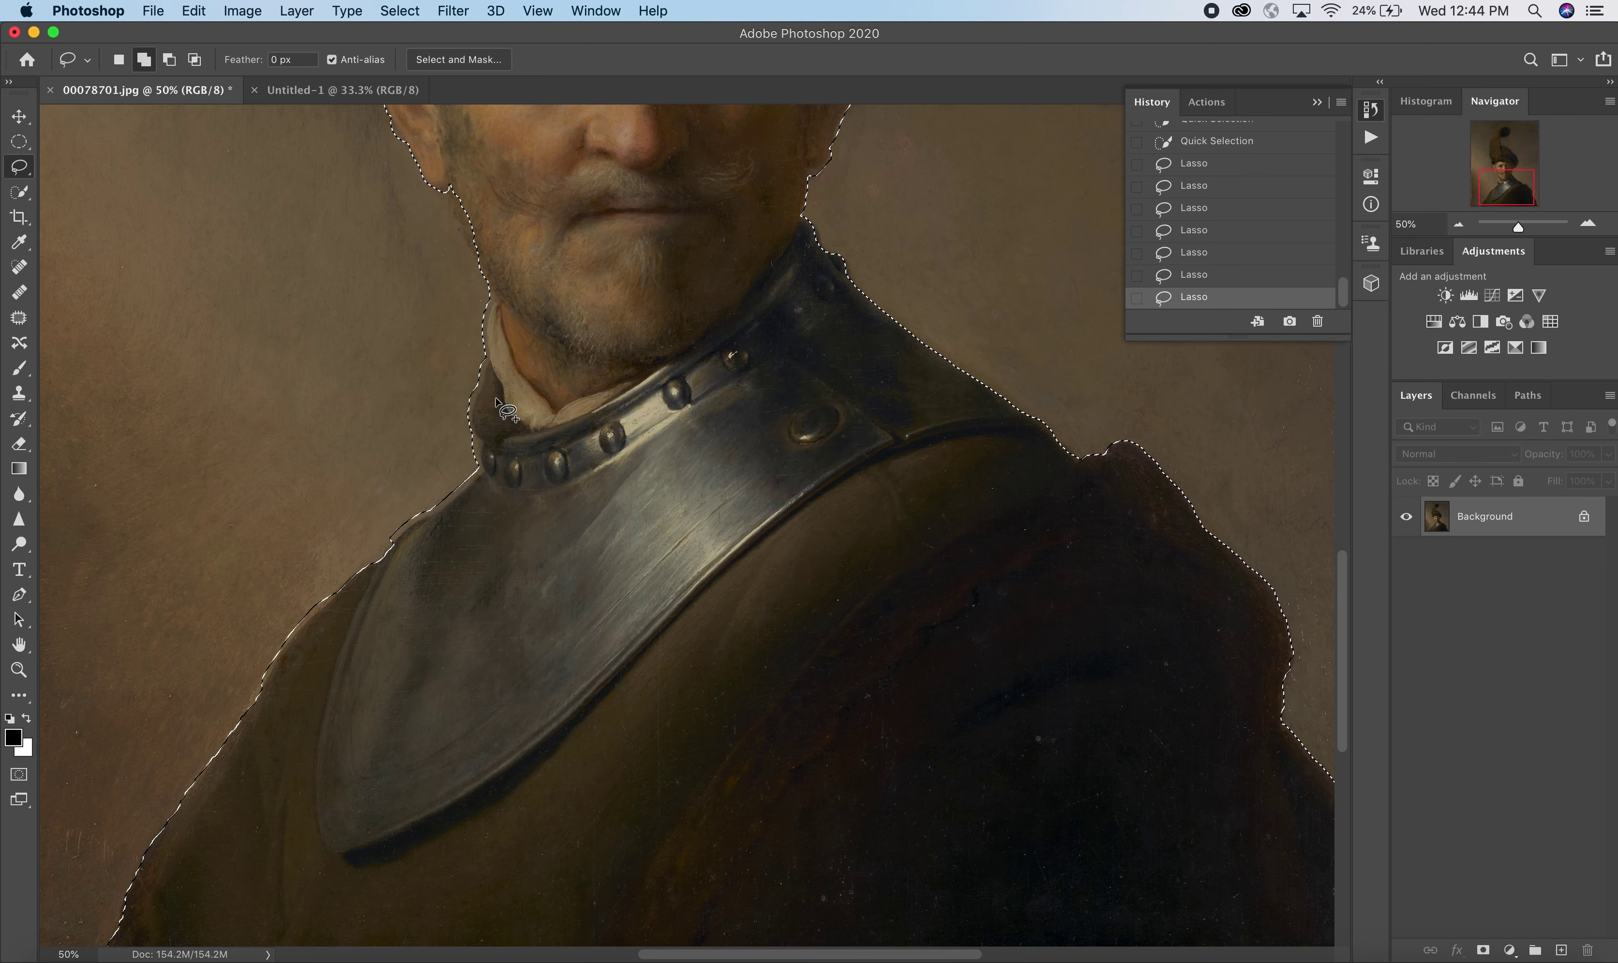
# Step: With Quick Selection, trim the selection bulge beside the collar, left shoulder and neck
pyautogui.click(30, 191)
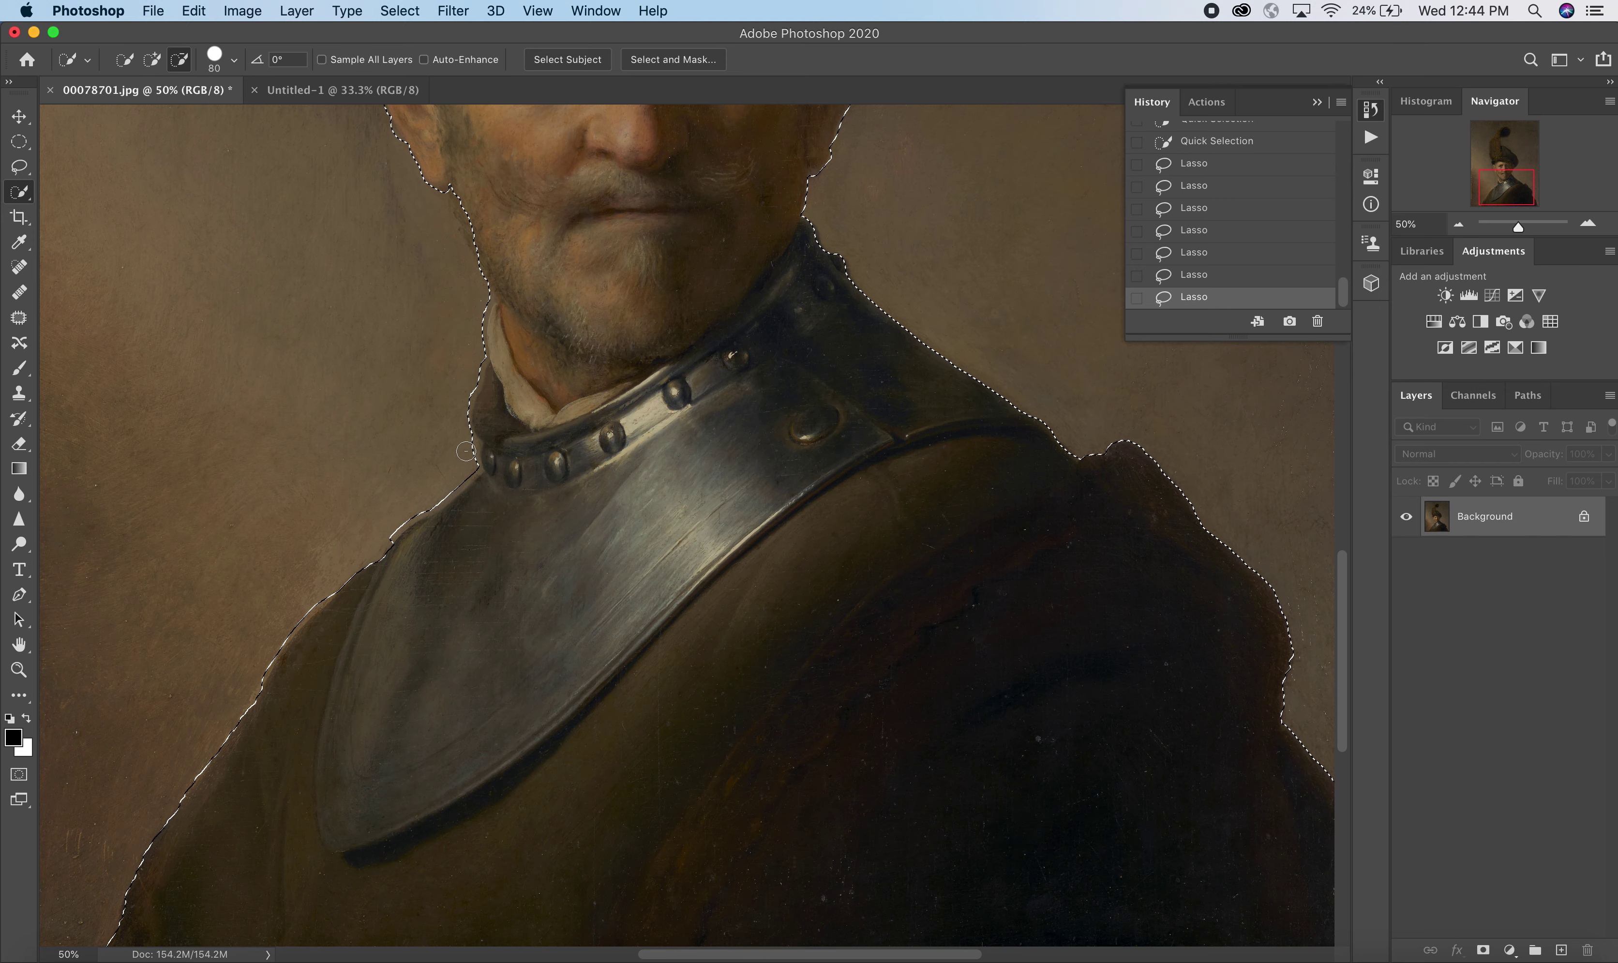
pyautogui.moveTo(465, 451); pyautogui.dragTo(430, 494)
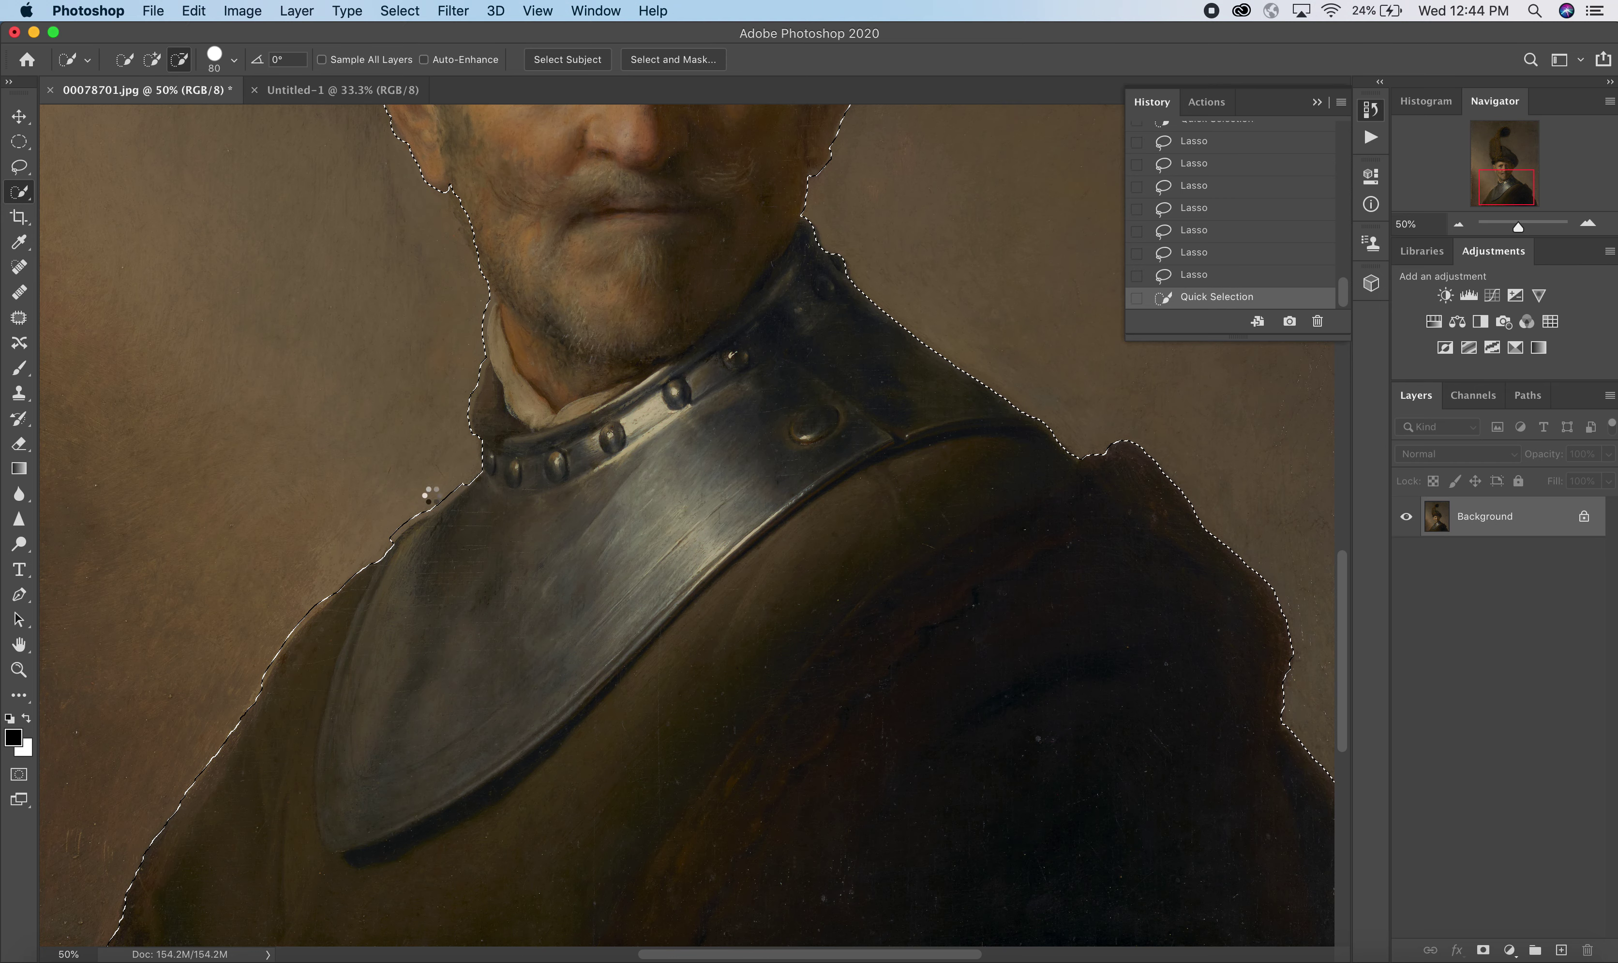
pyautogui.click(396, 524)
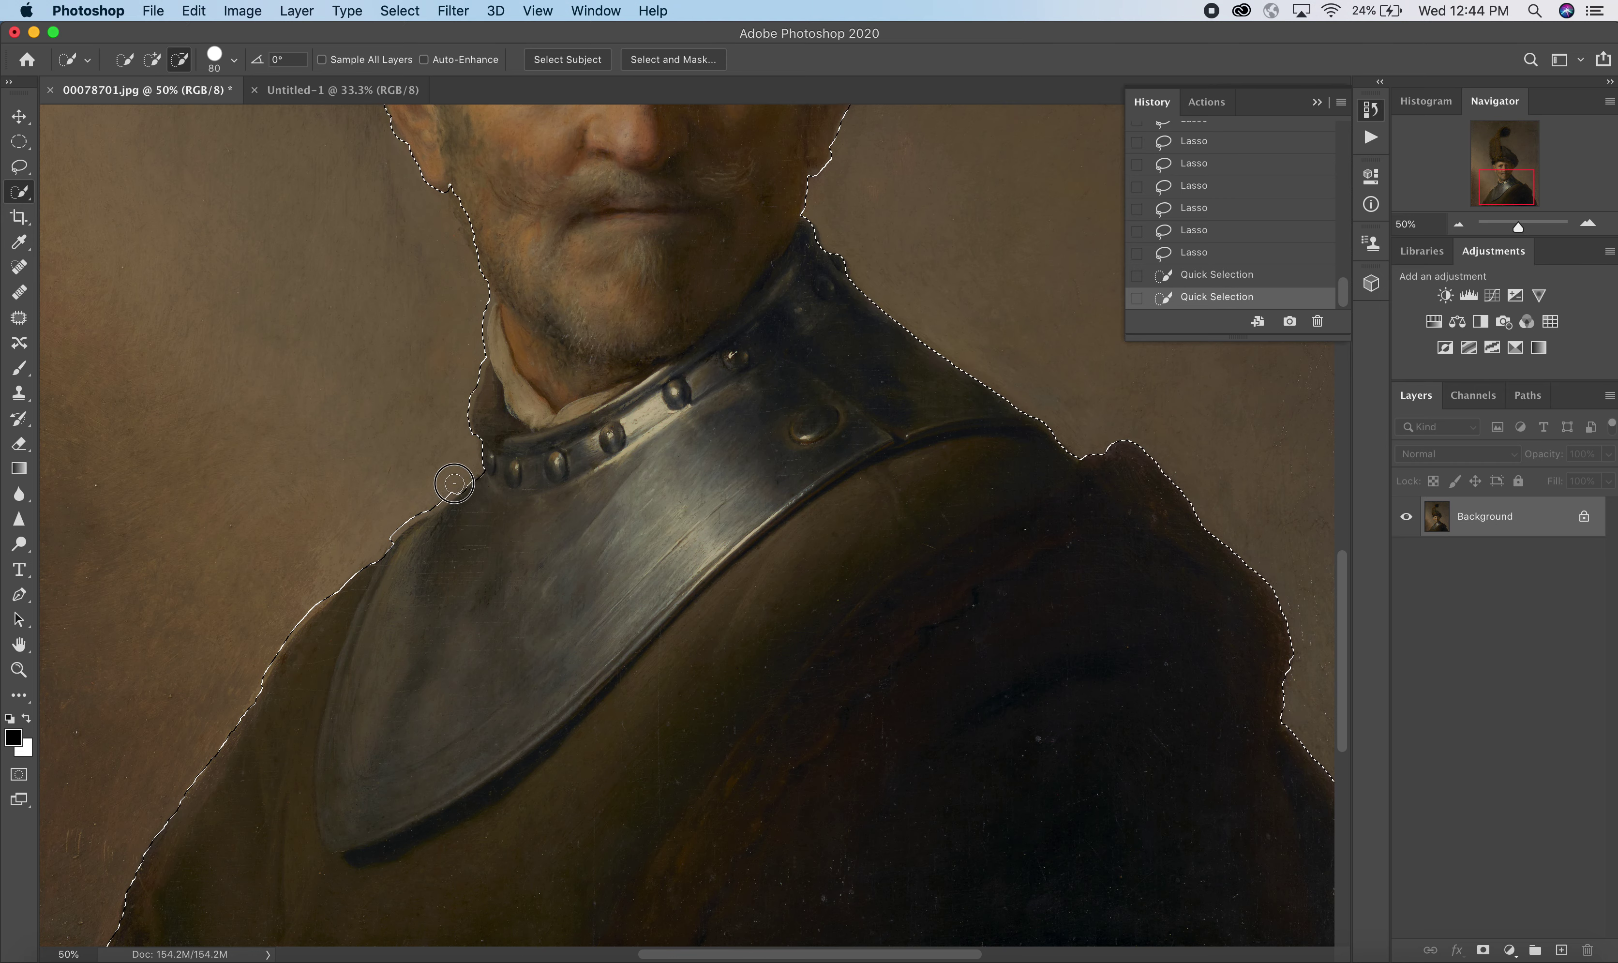
pyautogui.click(406, 526)
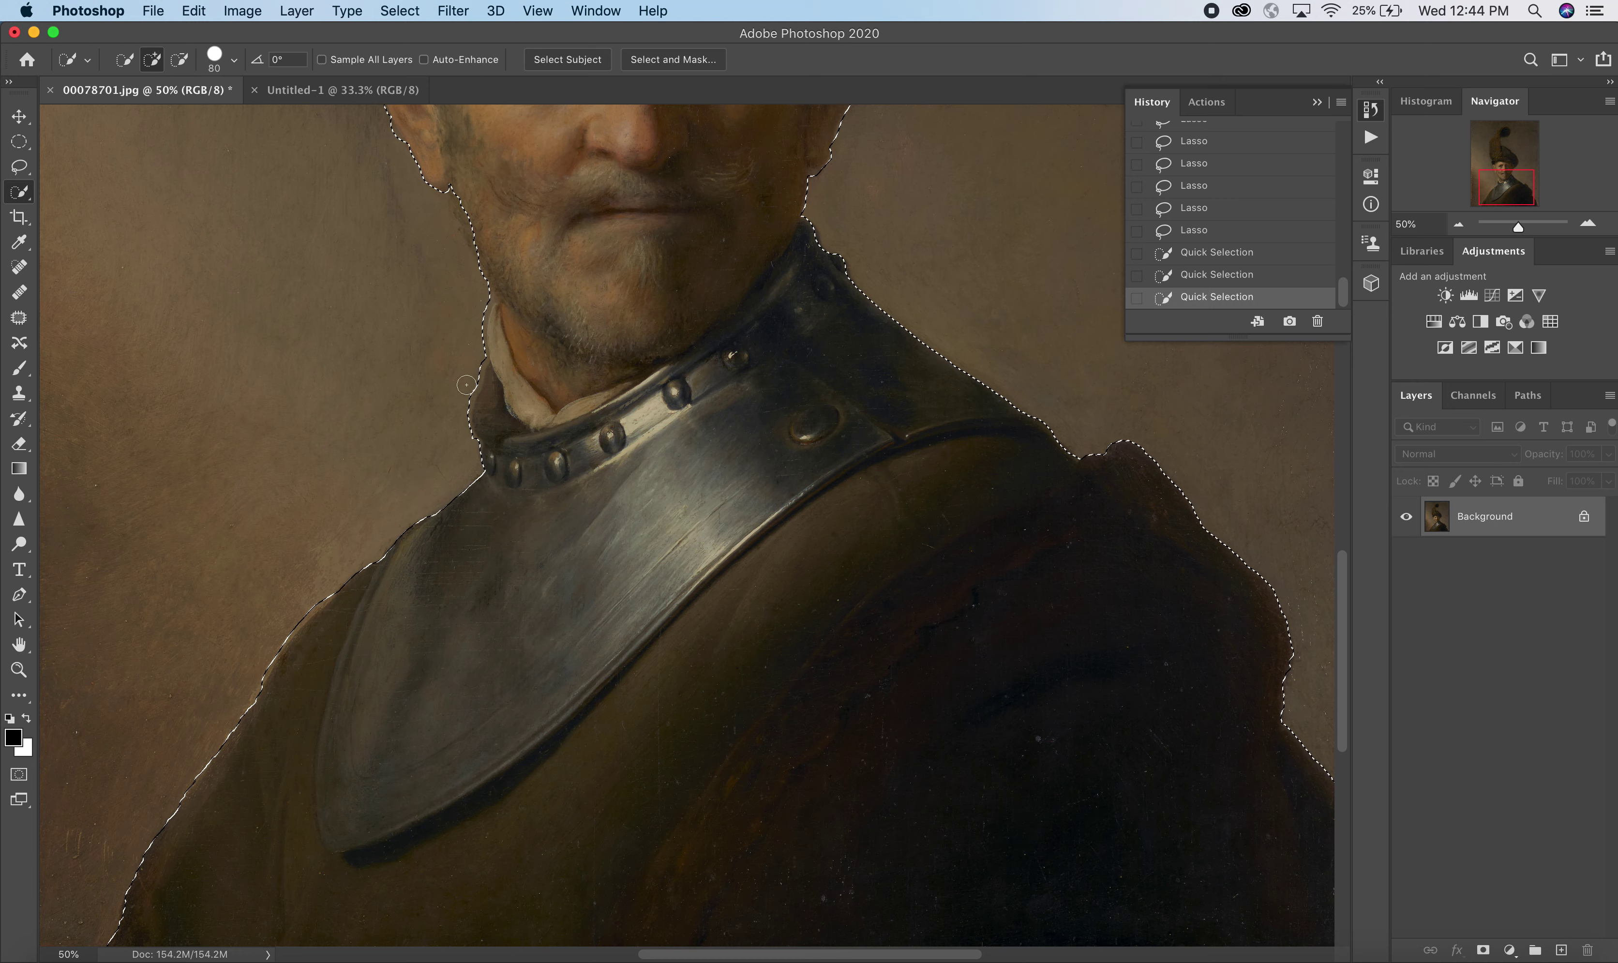
pyautogui.keyDown('alt'); pyautogui.click(461, 404); pyautogui.keyUp('alt')
# Step: Subtract from the selection to tighten its edge around the ear
pyautogui.moveTo(366, 479); pyautogui.dragTo(472, 347)
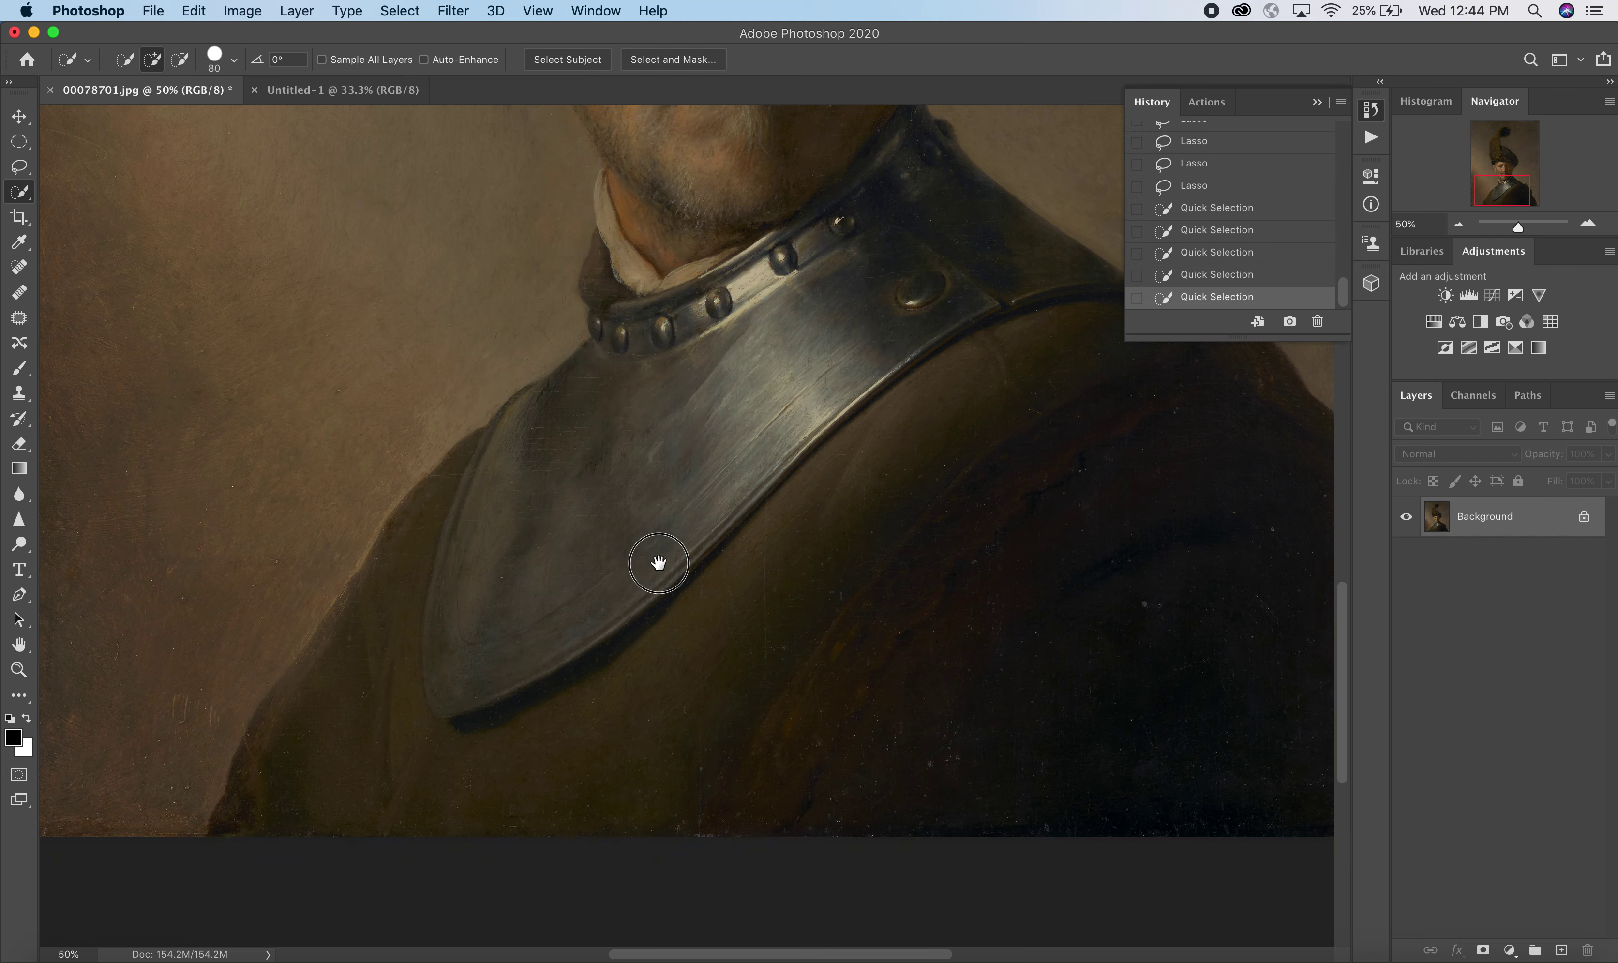
pyautogui.scroll(5, 650, 575)
pyautogui.hscroll(3, 650, 574)
pyautogui.scroll(5, 789, 417)
pyautogui.hscroll(4, 789, 417)
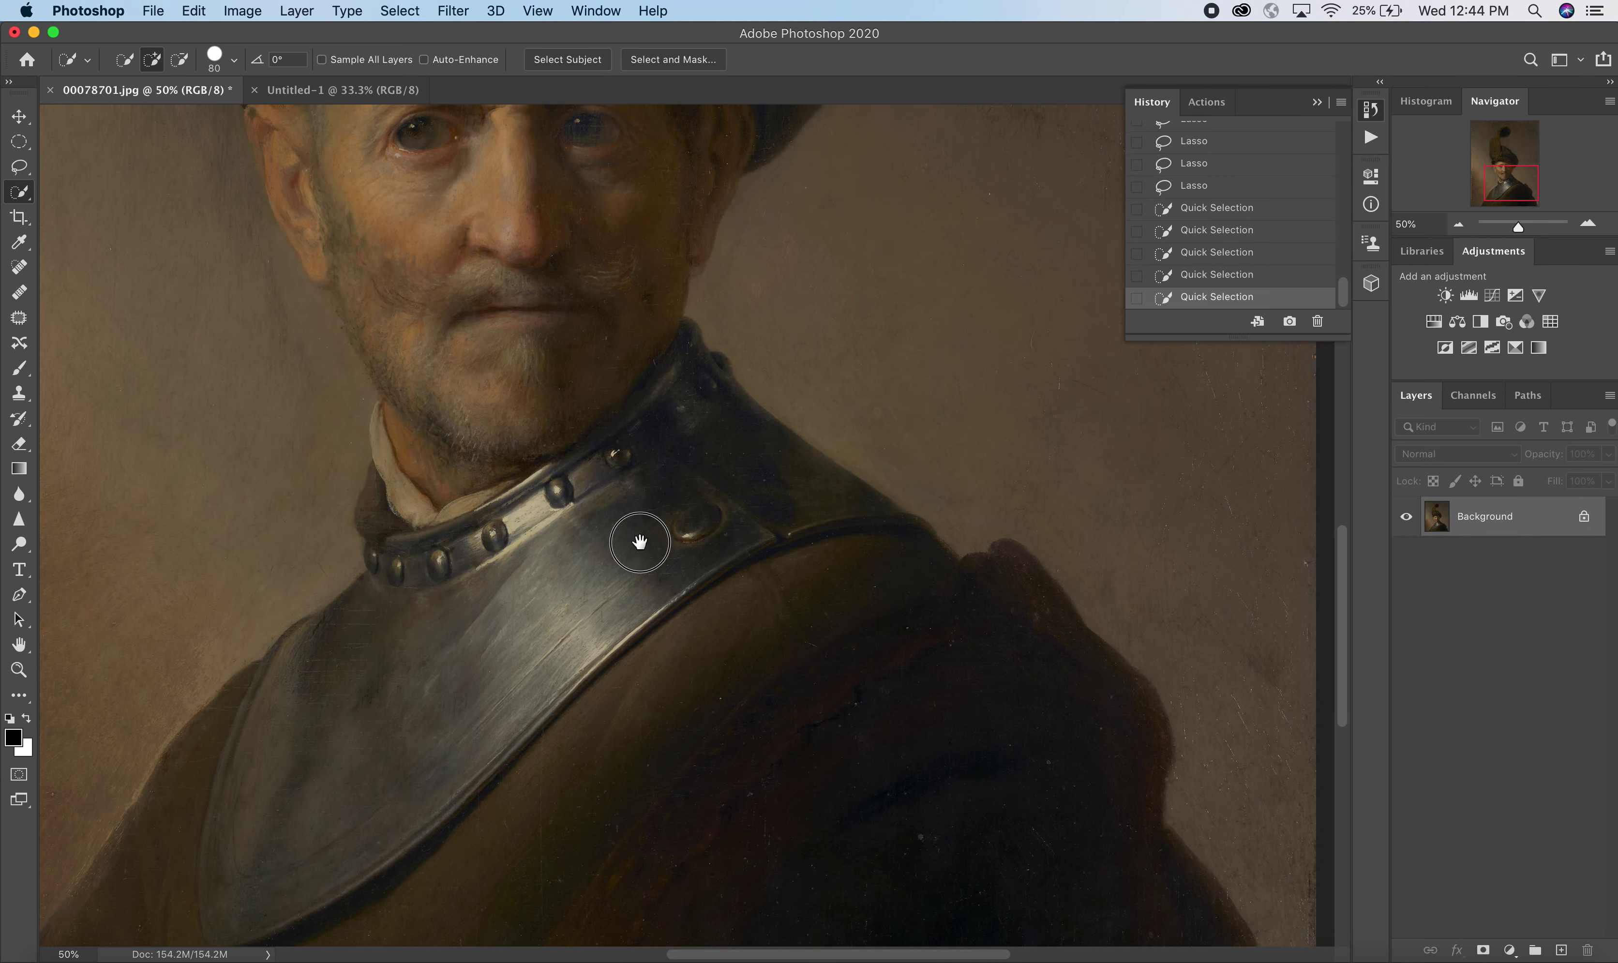
pyautogui.press('alt')
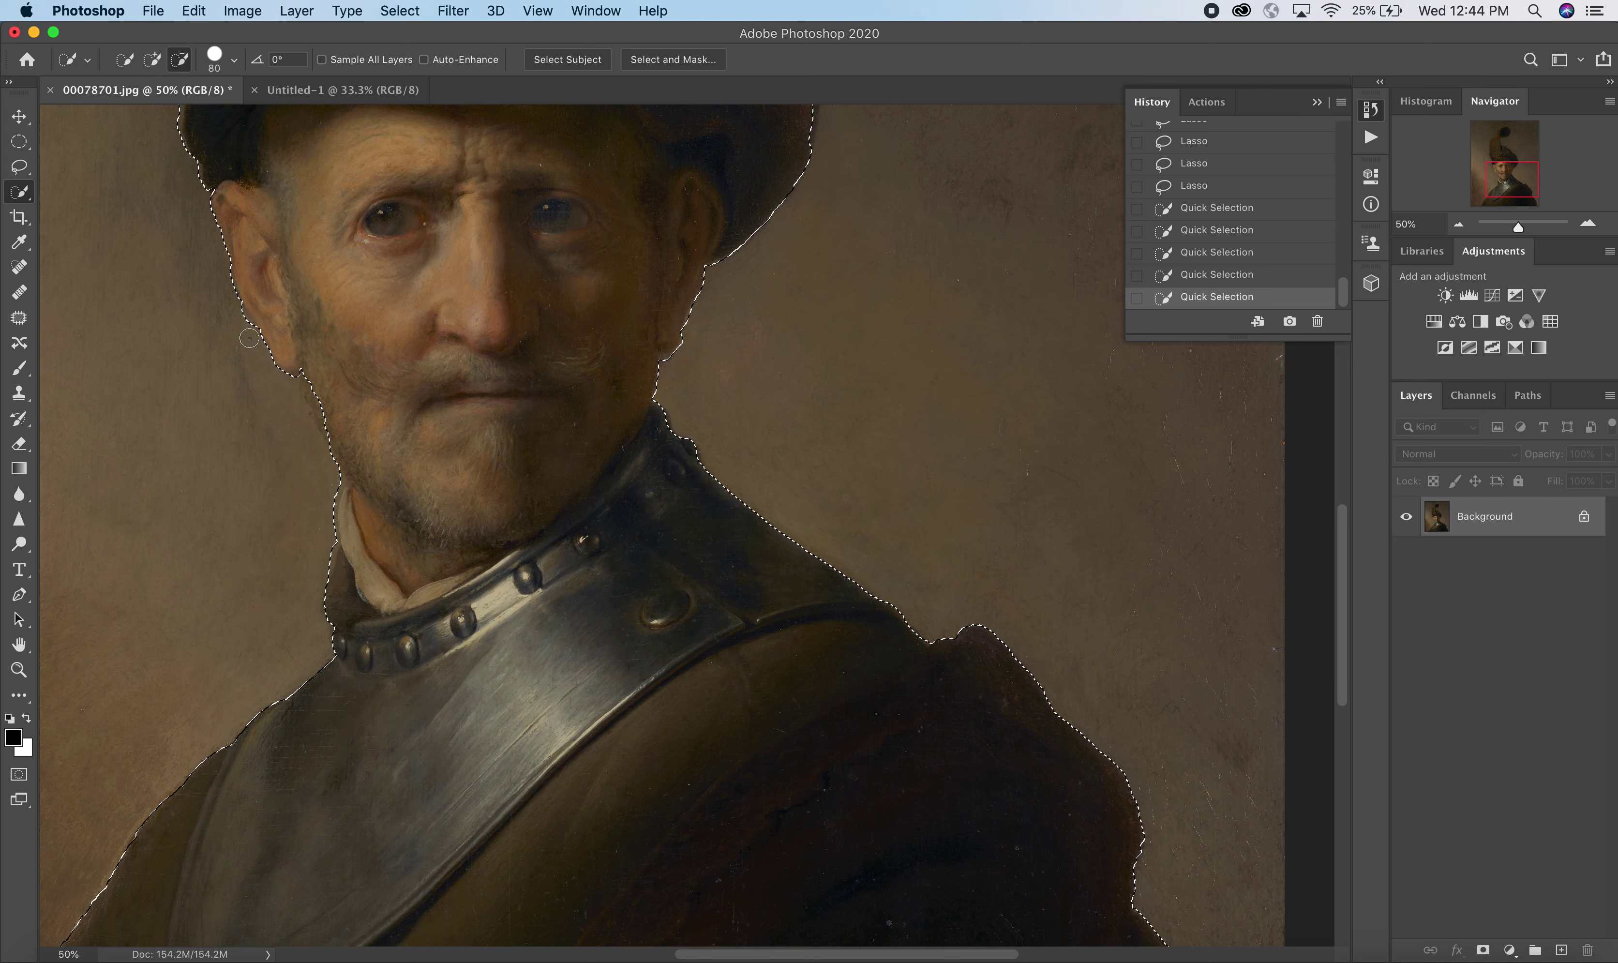
pyautogui.keyDown('alt'); pyautogui.click(237, 323); pyautogui.keyUp('alt')
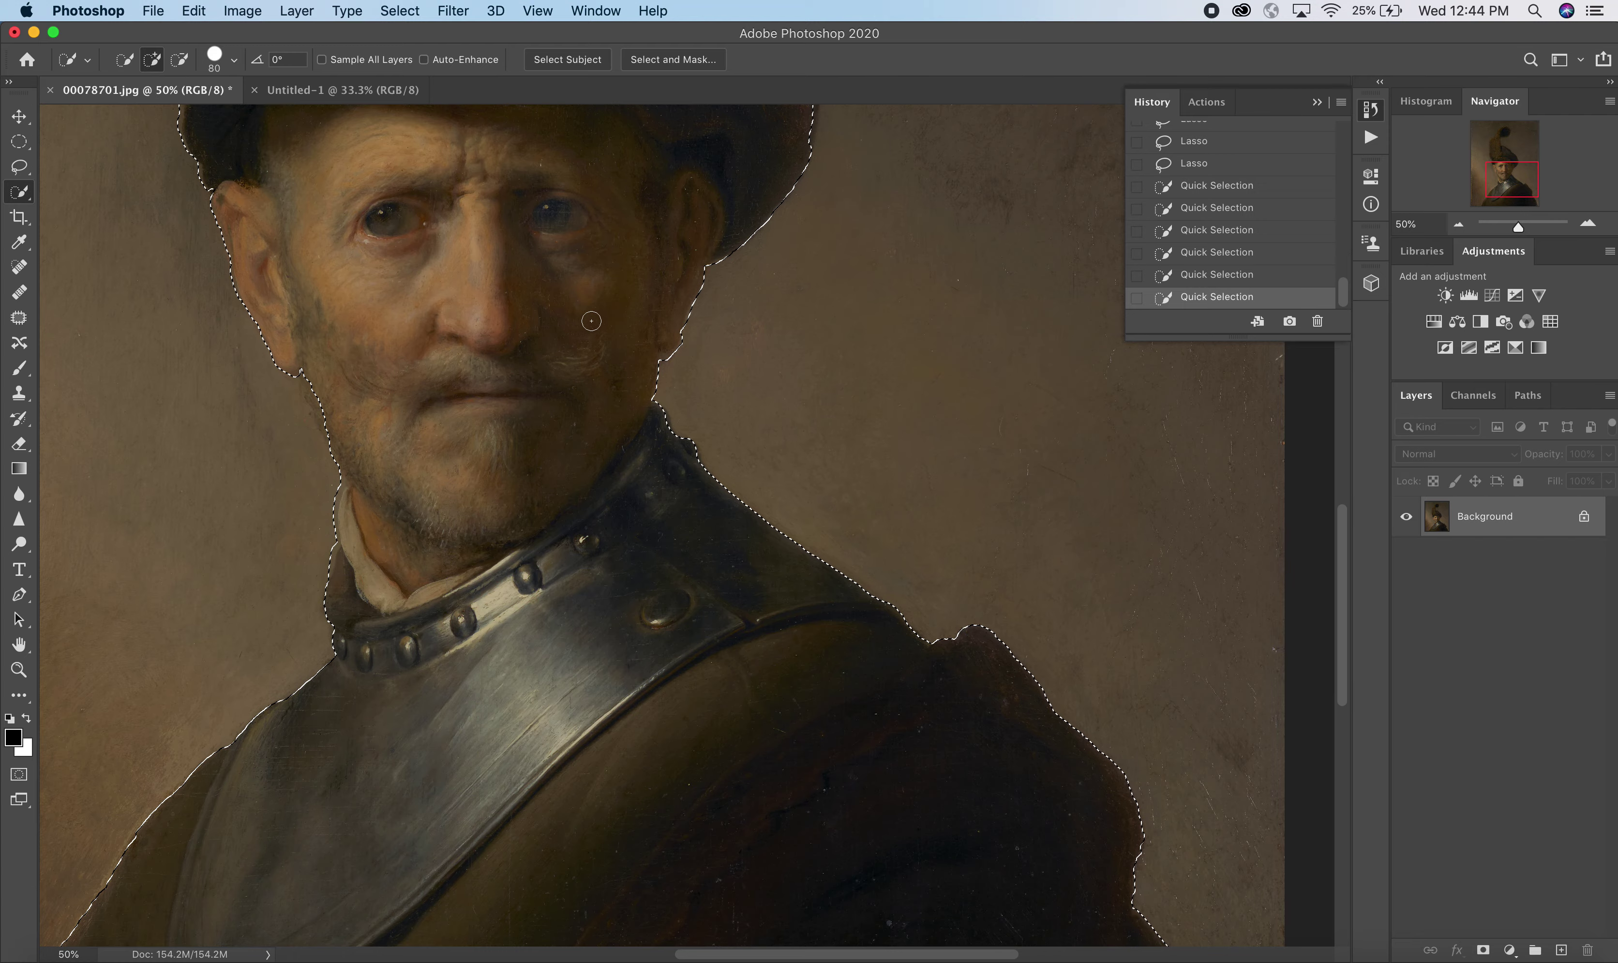
# Step: Make the selection follow the feathered hat up to the plume tip, then zoom out to the whole painting
pyautogui.moveTo(596, 325); pyautogui.dragTo(640, 602)
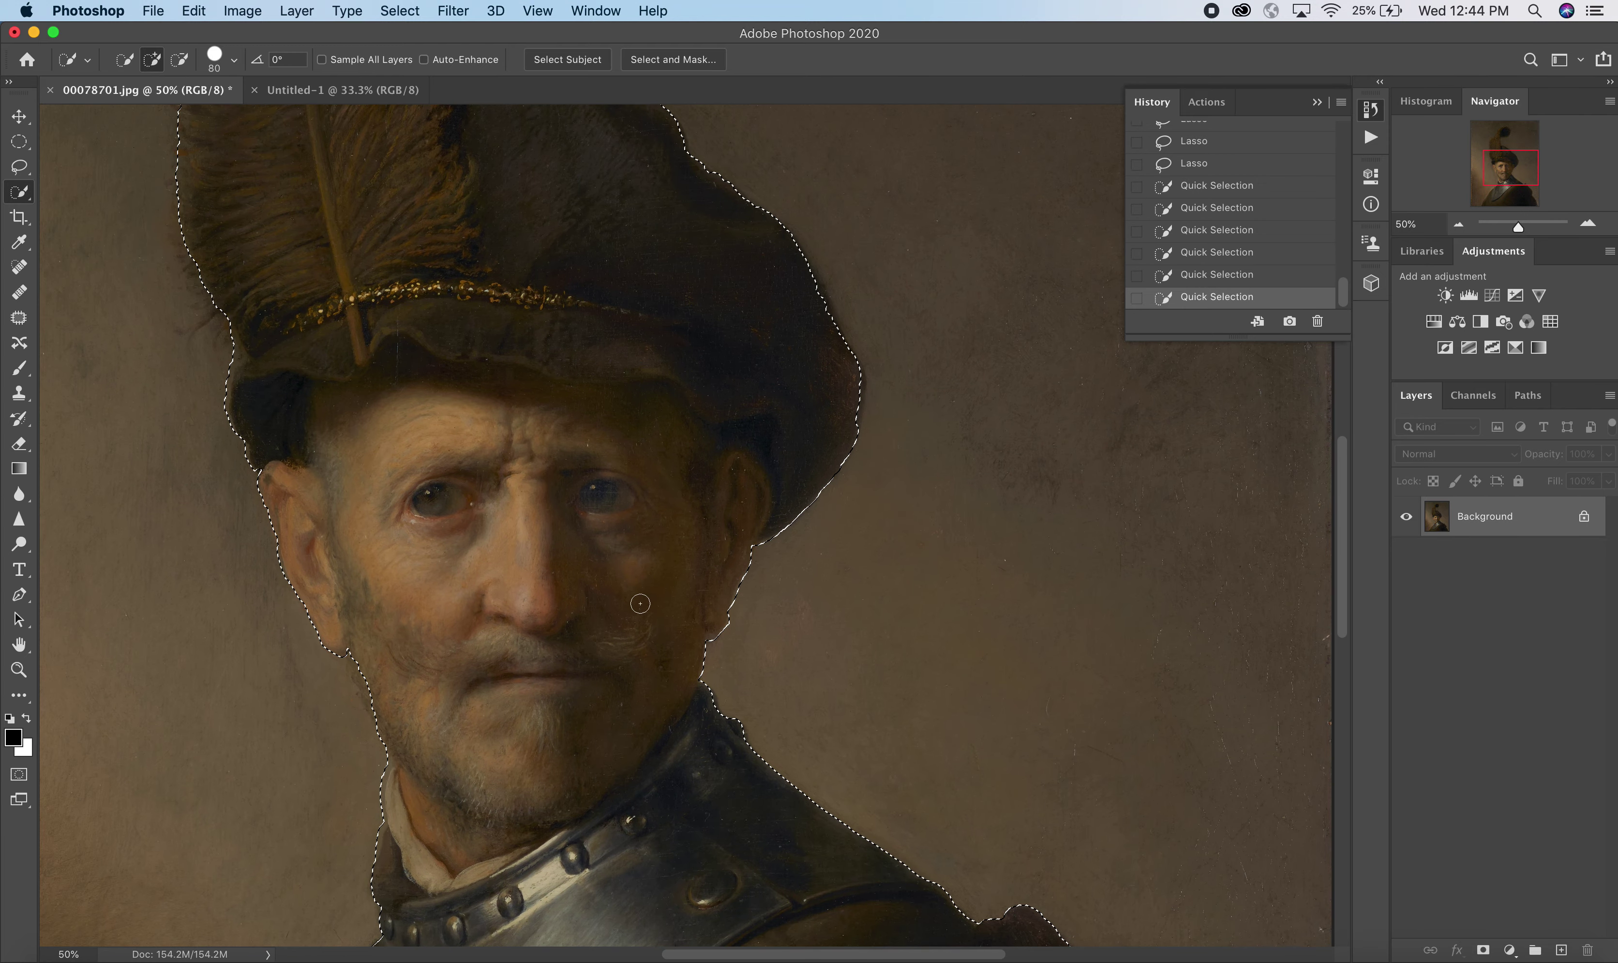
pyautogui.moveTo(507, 385); pyautogui.dragTo(535, 669)
pyautogui.moveTo(477, 392); pyautogui.dragTo(487, 516)
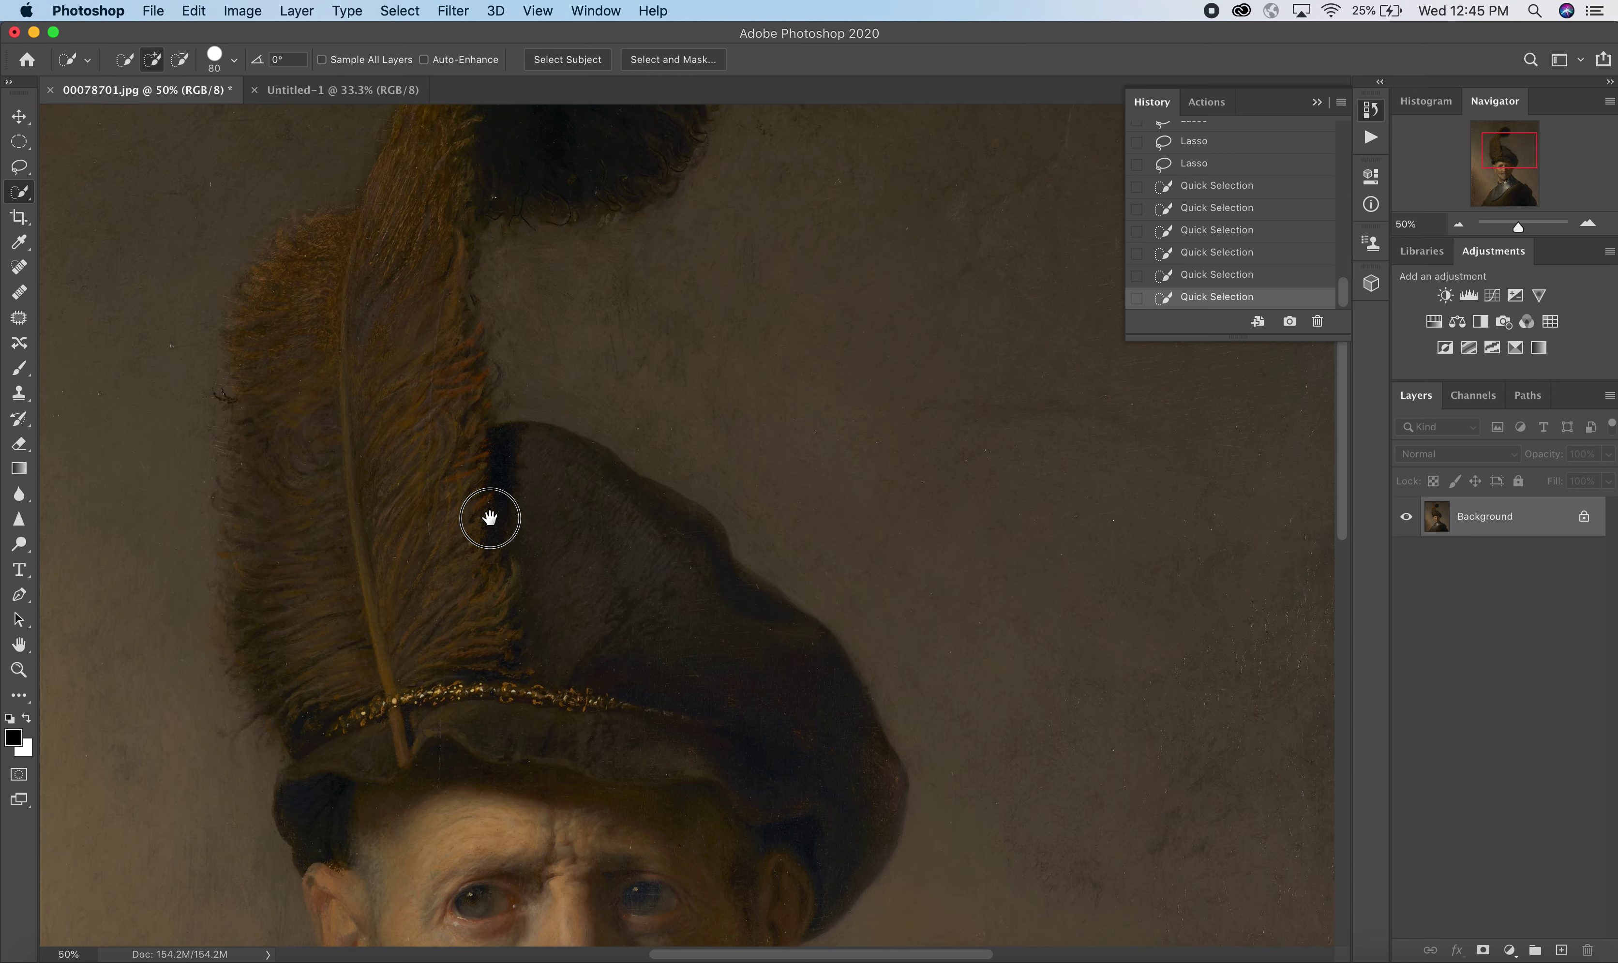
pyautogui.press('alt')
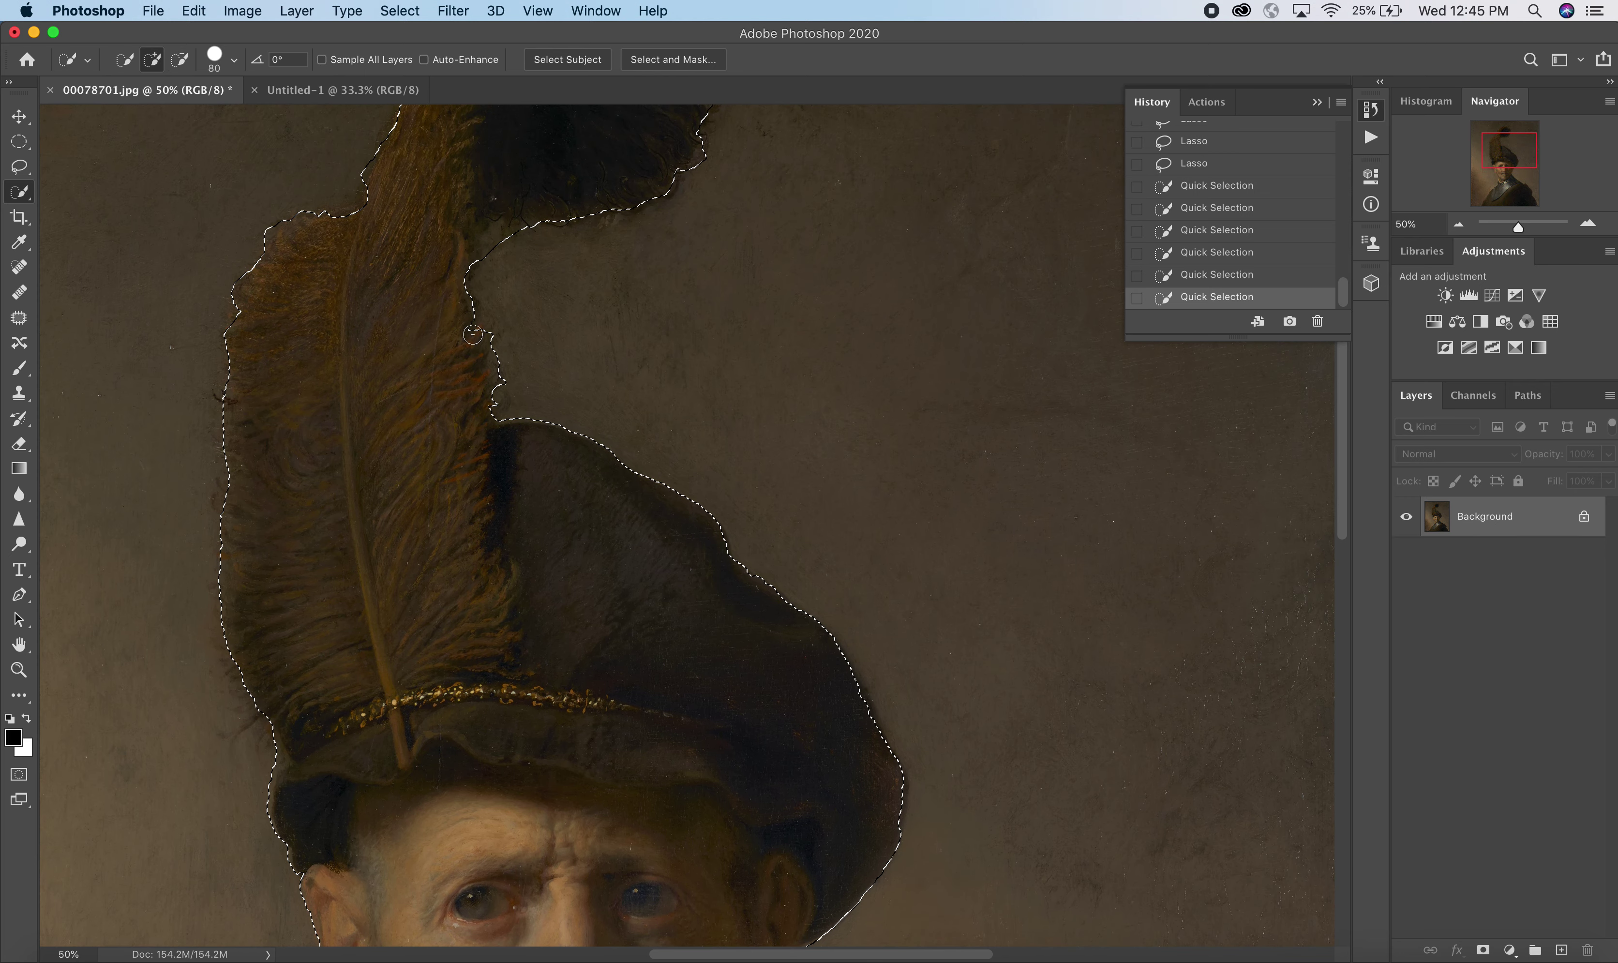
pyautogui.moveTo(470, 325)
pyautogui.mouseDown()
pyautogui.moveTo(369, 351)
pyautogui.moveTo(332, 237)
pyautogui.moveTo(360, 201)
pyautogui.mouseUp()
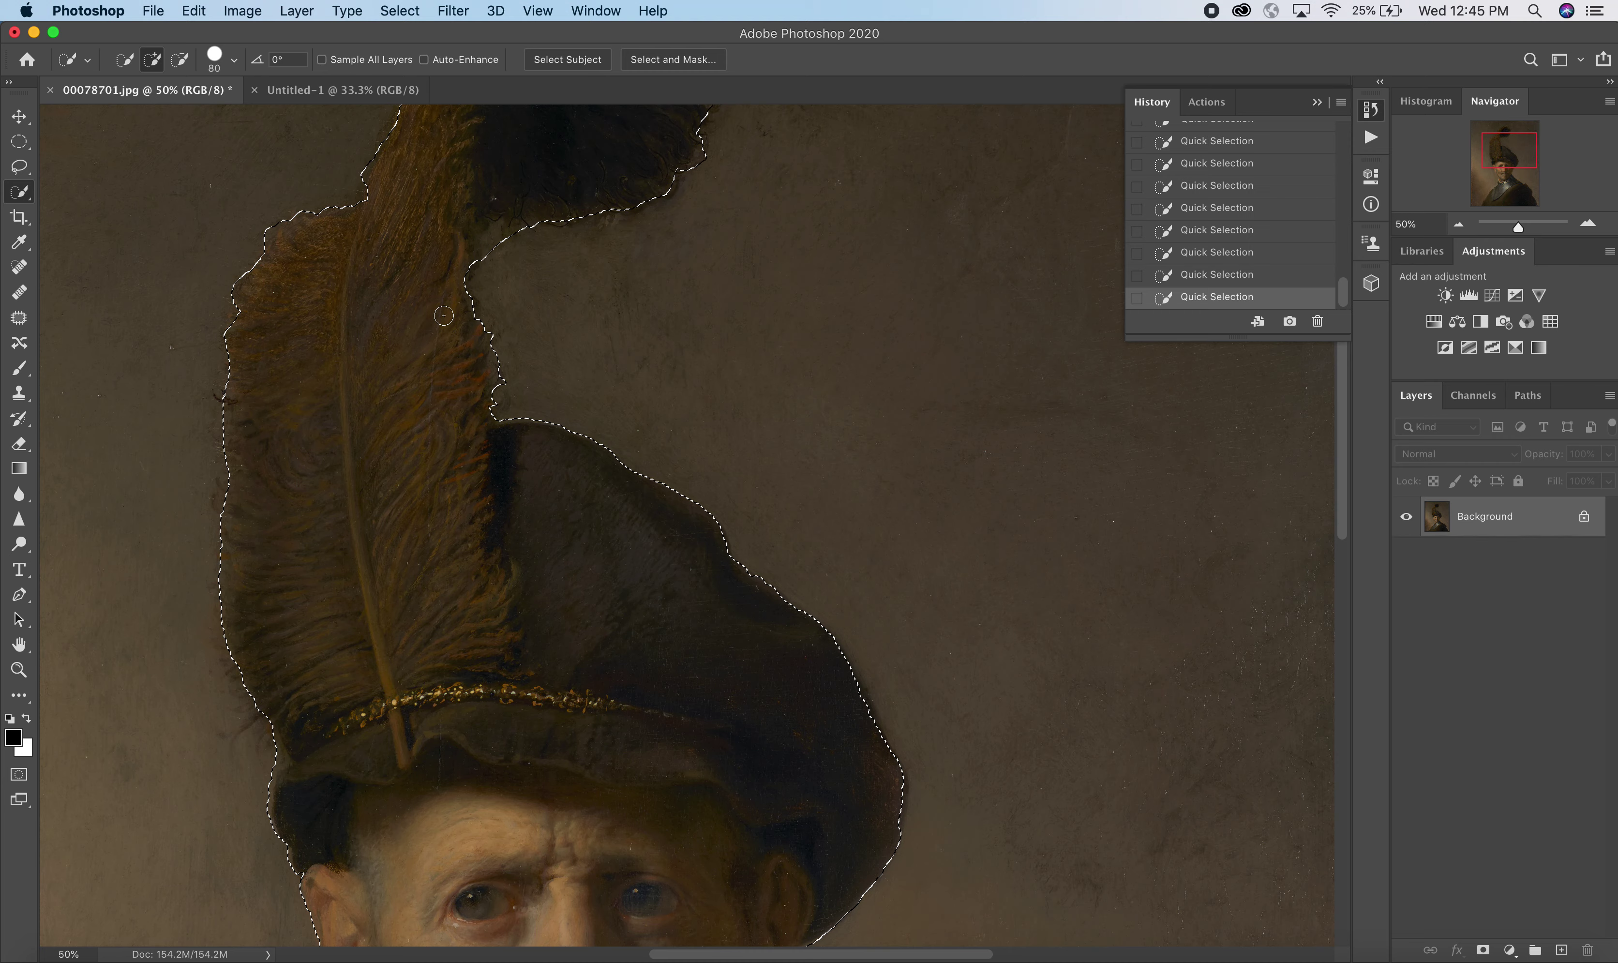
pyautogui.press('super+minus')
pyautogui.press('super+minus')
pyautogui.press('super+minus')
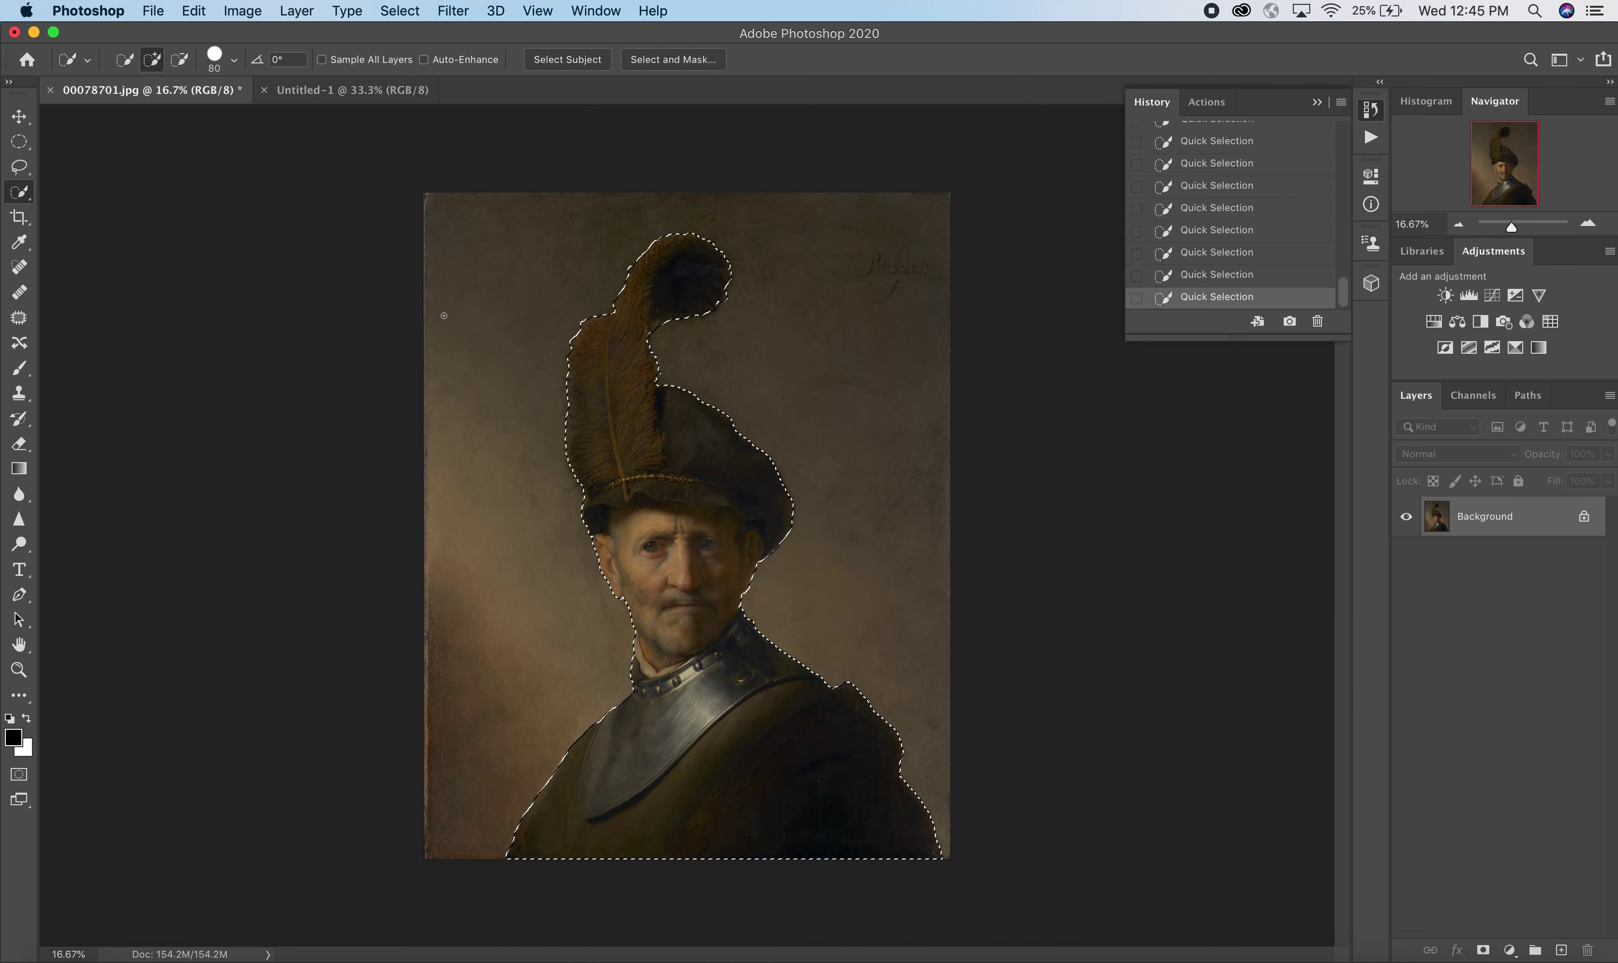
pyautogui.press('super+plus')
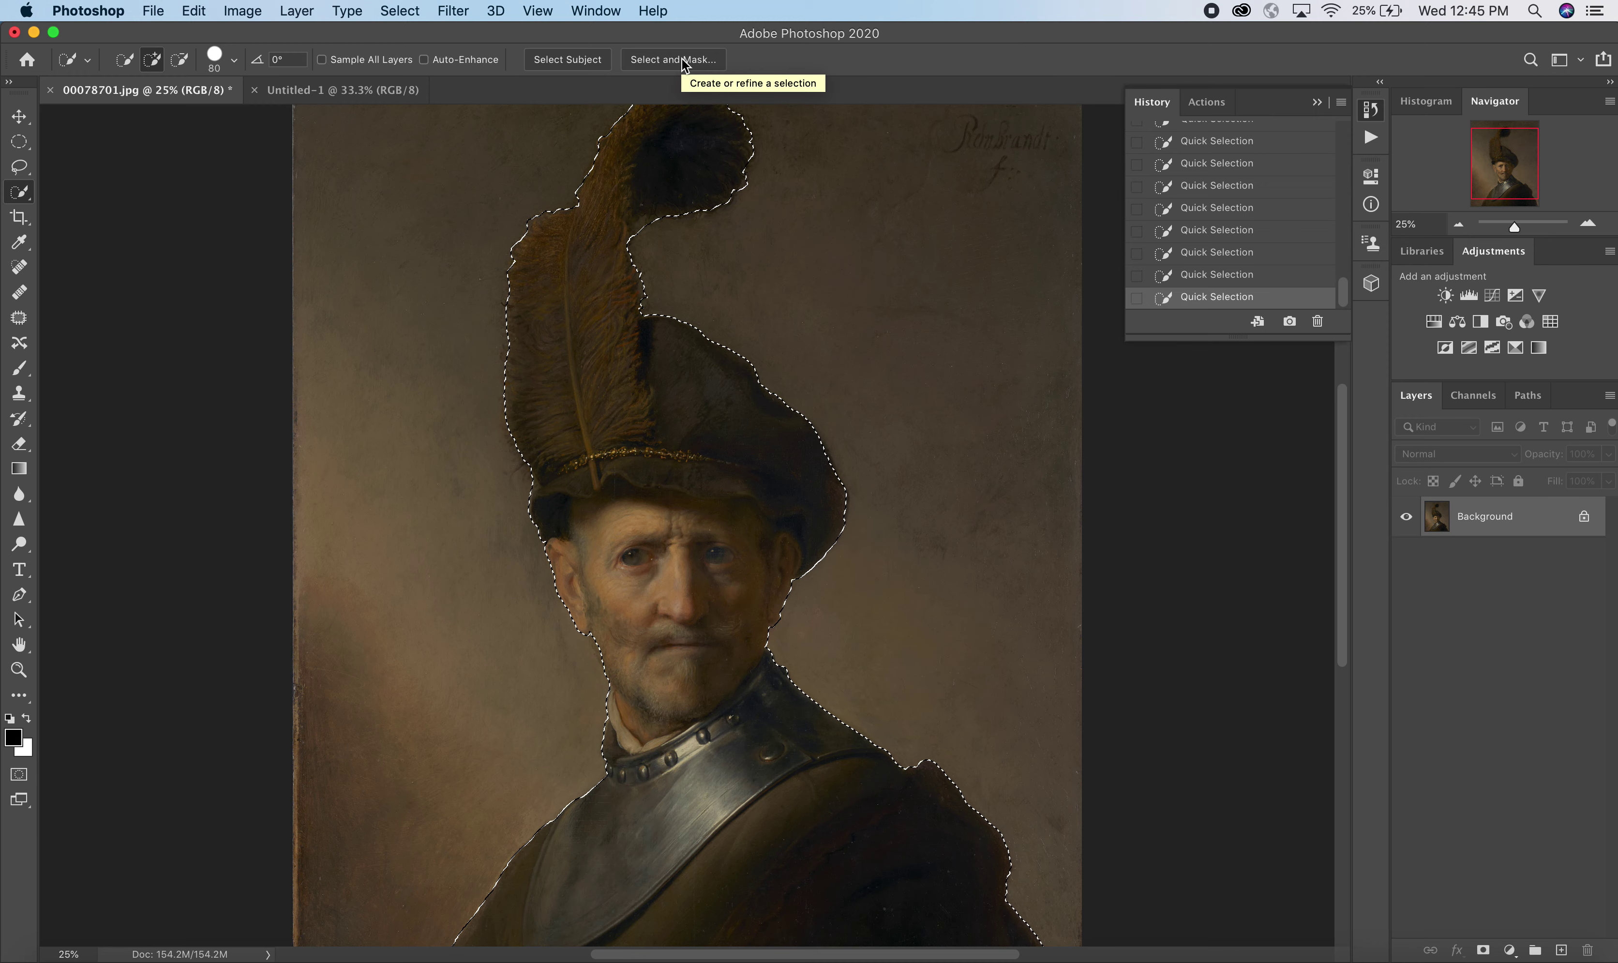
pyautogui.click(20, 163)
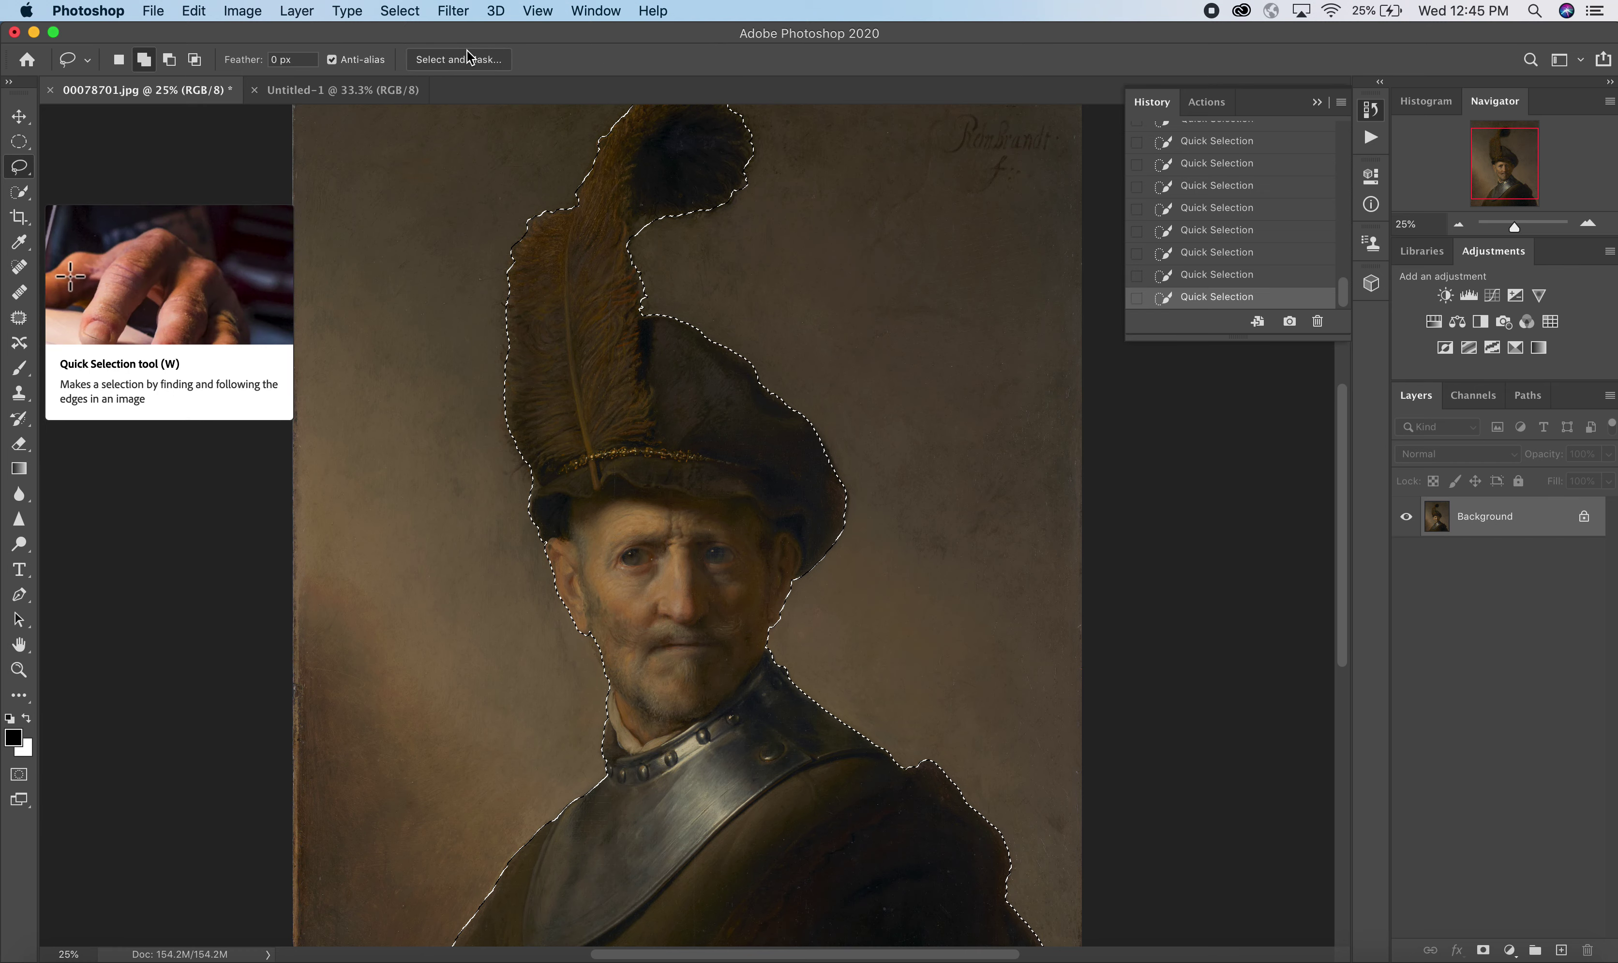
pyautogui.click(20, 192)
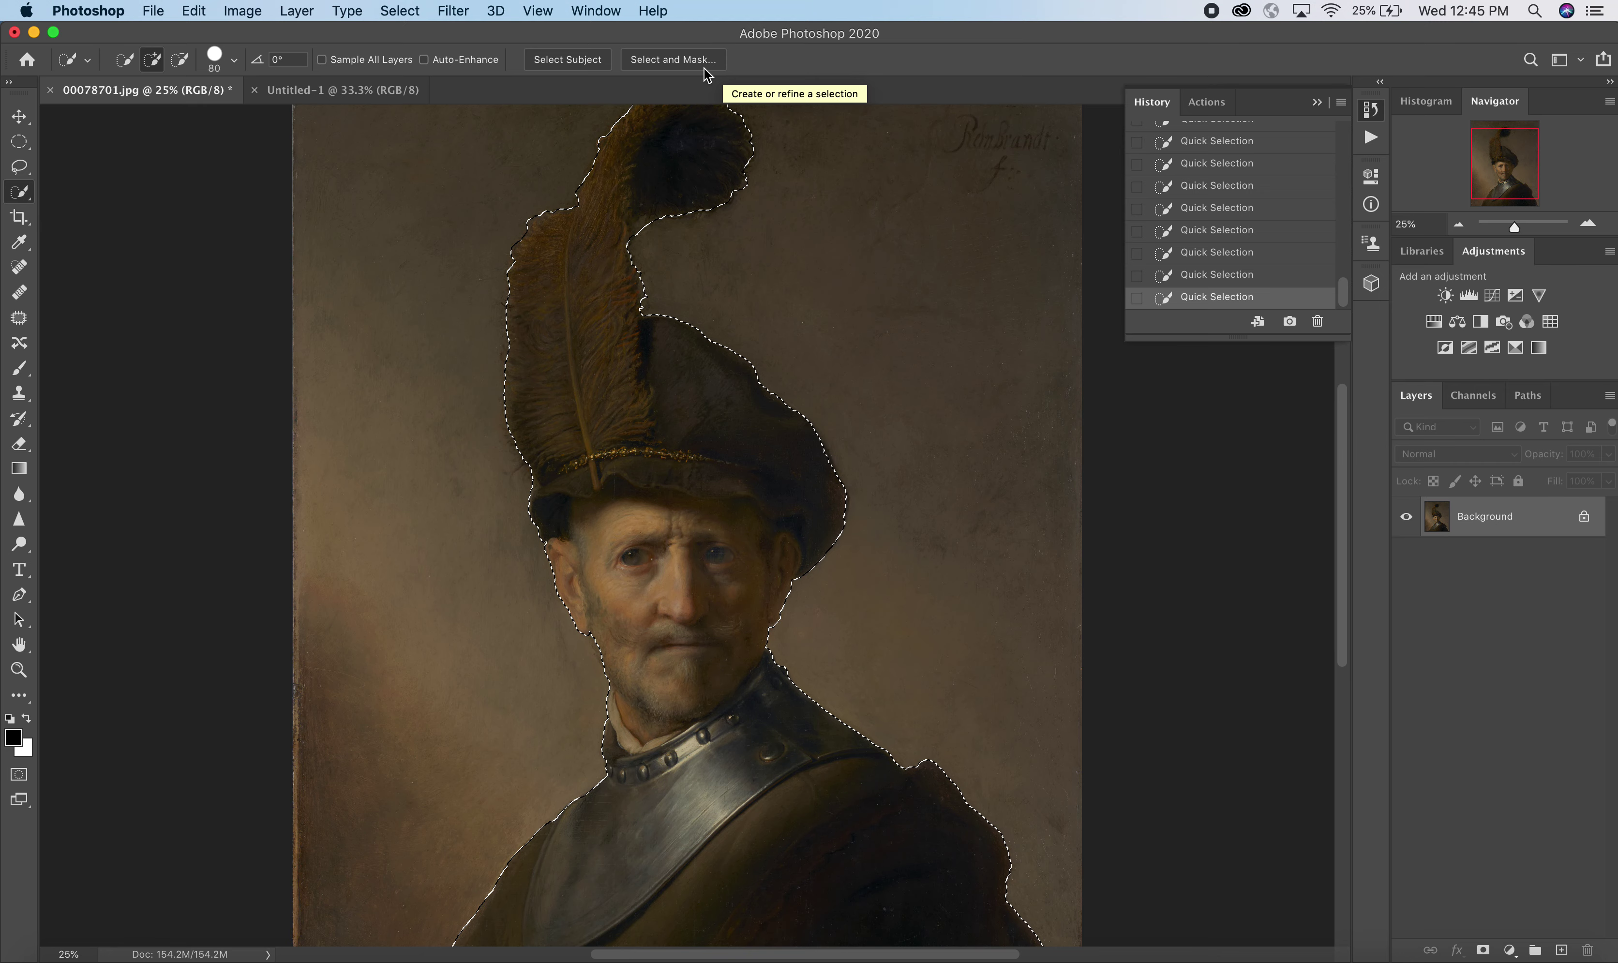
pyautogui.click(687, 64)
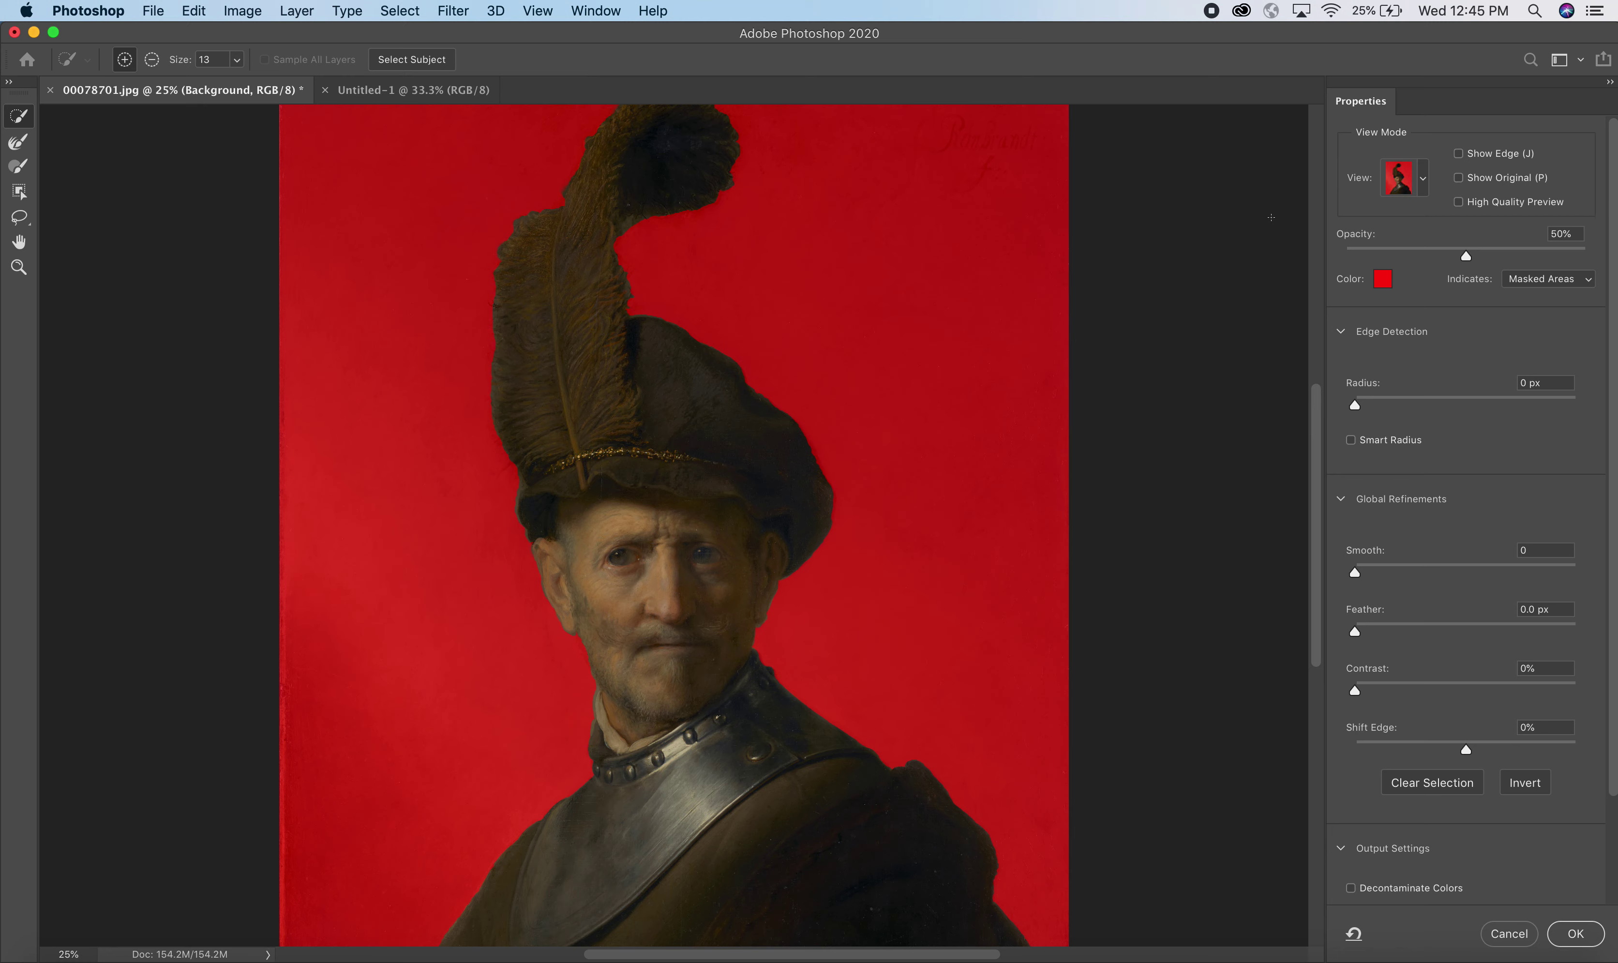
# Step: Scroll the Select and Mask preview down and back up to inspect the figure under the red overlay
pyautogui.scroll(-3, 1494, 394)
pyautogui.scroll(3, 1500, 420)
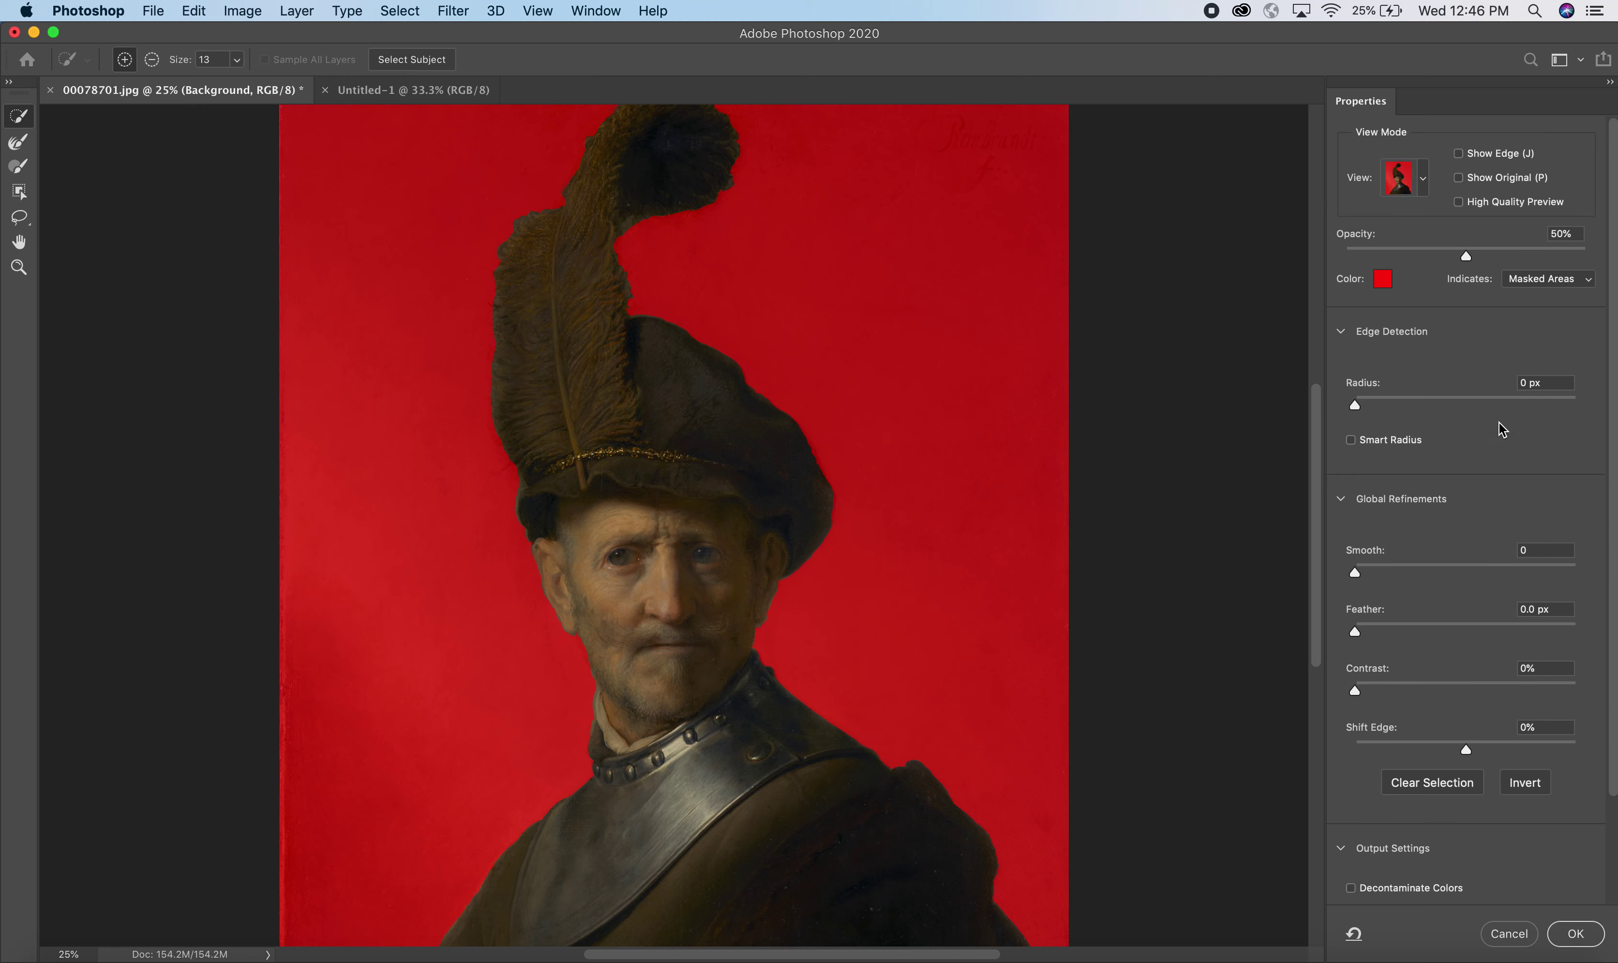
pyautogui.scroll(-3, 1502, 428)
pyautogui.scroll(3, 1502, 428)
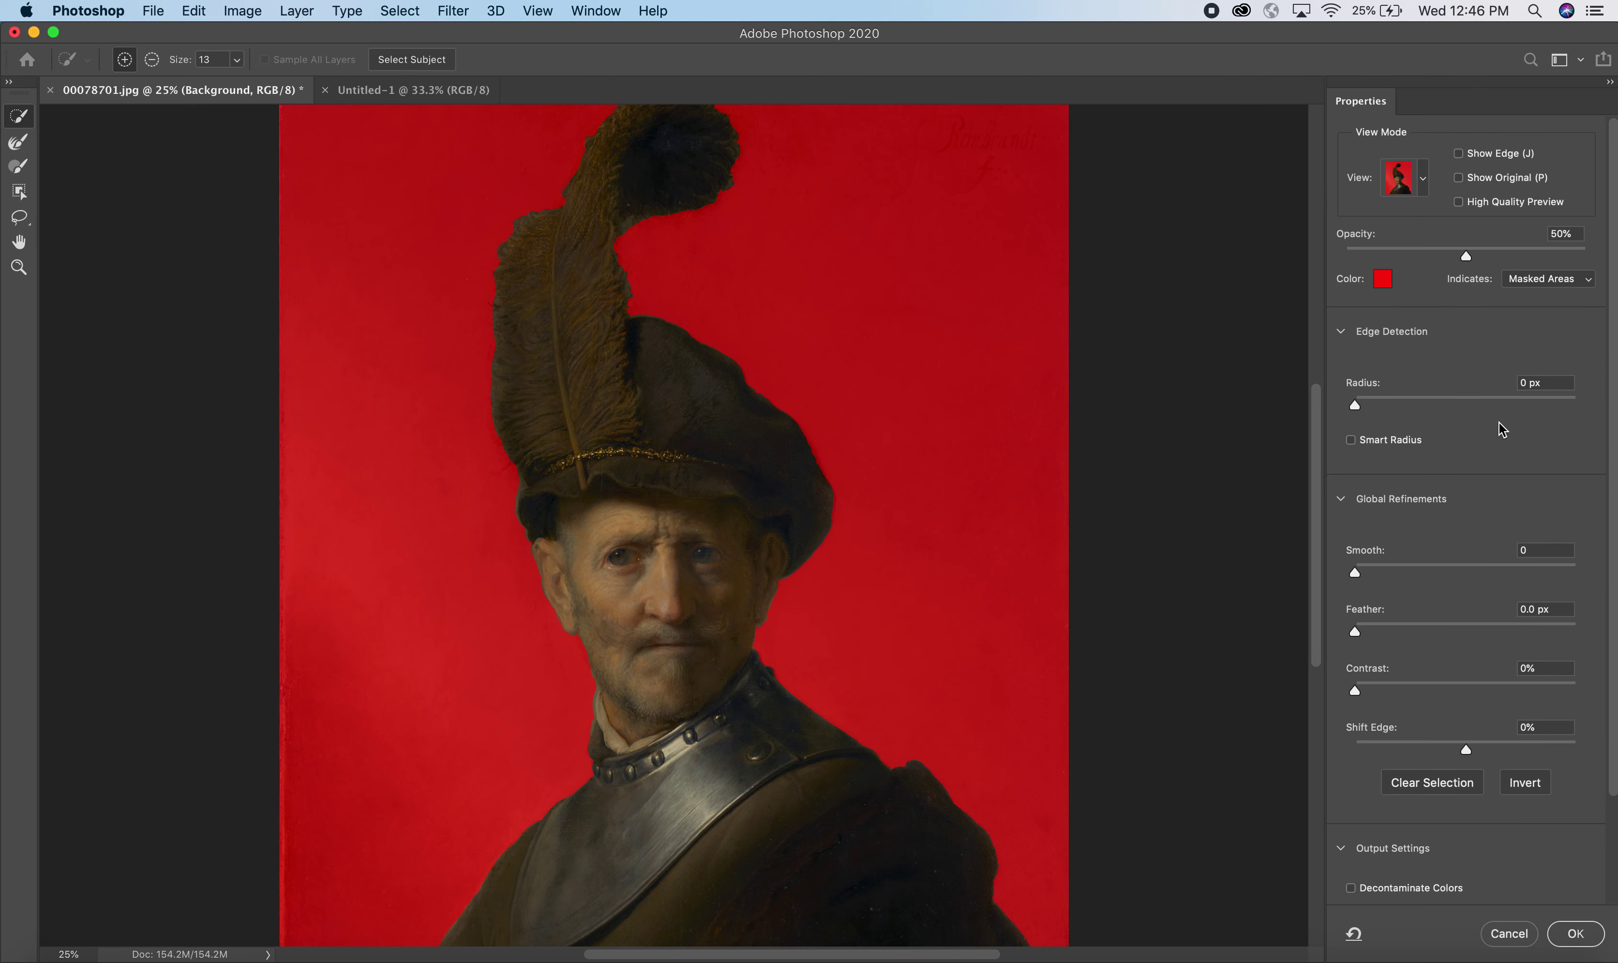